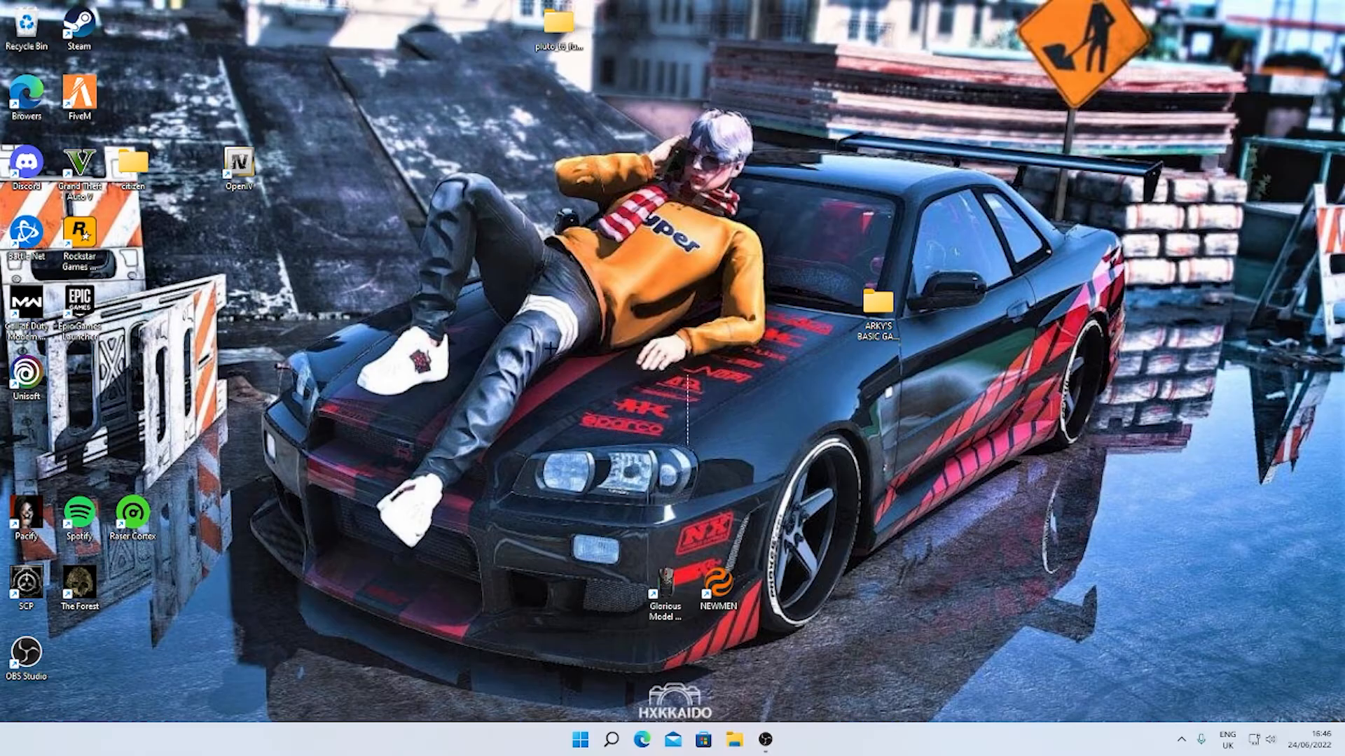
Move the ARKY'S BASIC GANG PACK folder higher up on the desktop
drag(329, 200, 350, 269)
drag(877, 301, 877, 231)
drag(929, 374, 826, 187)
click(956, 293)
Switch to Discord and examine the Welcome and Subscribe-Verify channels of the ARKY'S LAND server, including a posted subscription screenshot
double_click(28, 172)
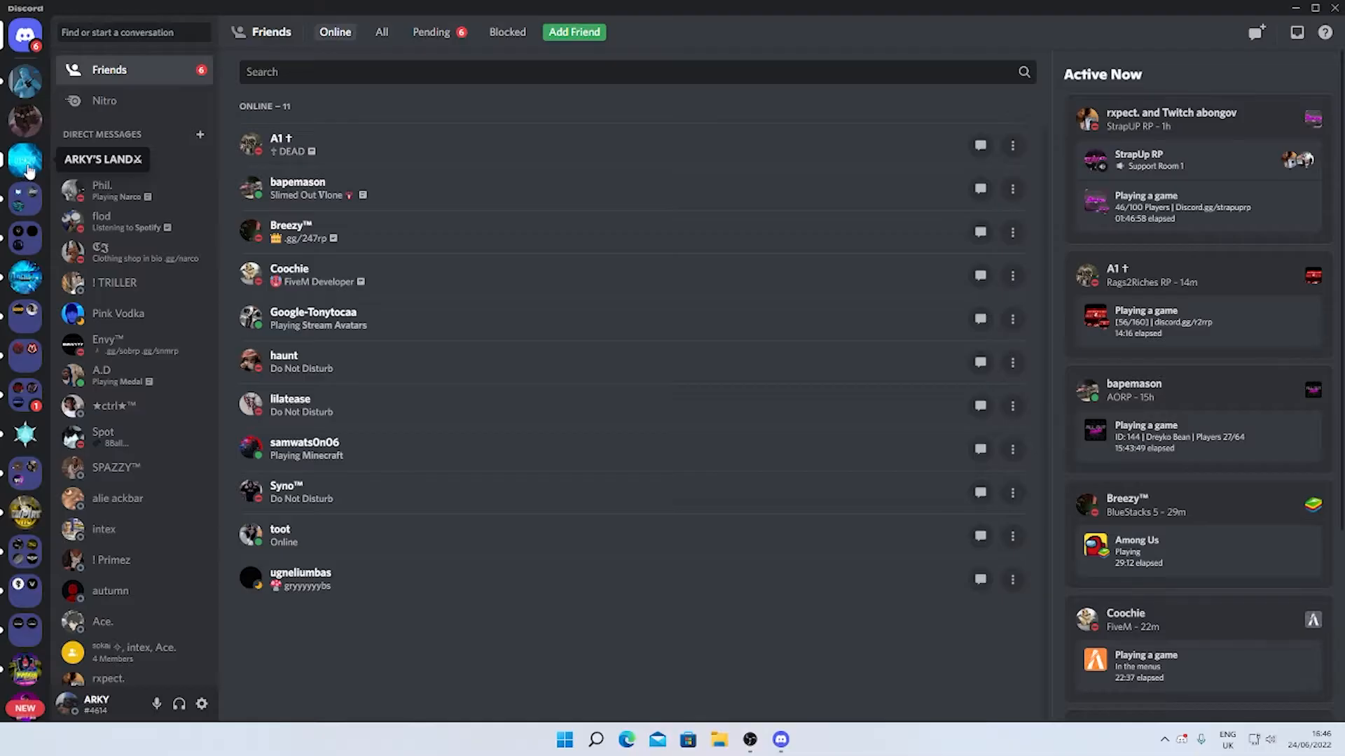
click(28, 171)
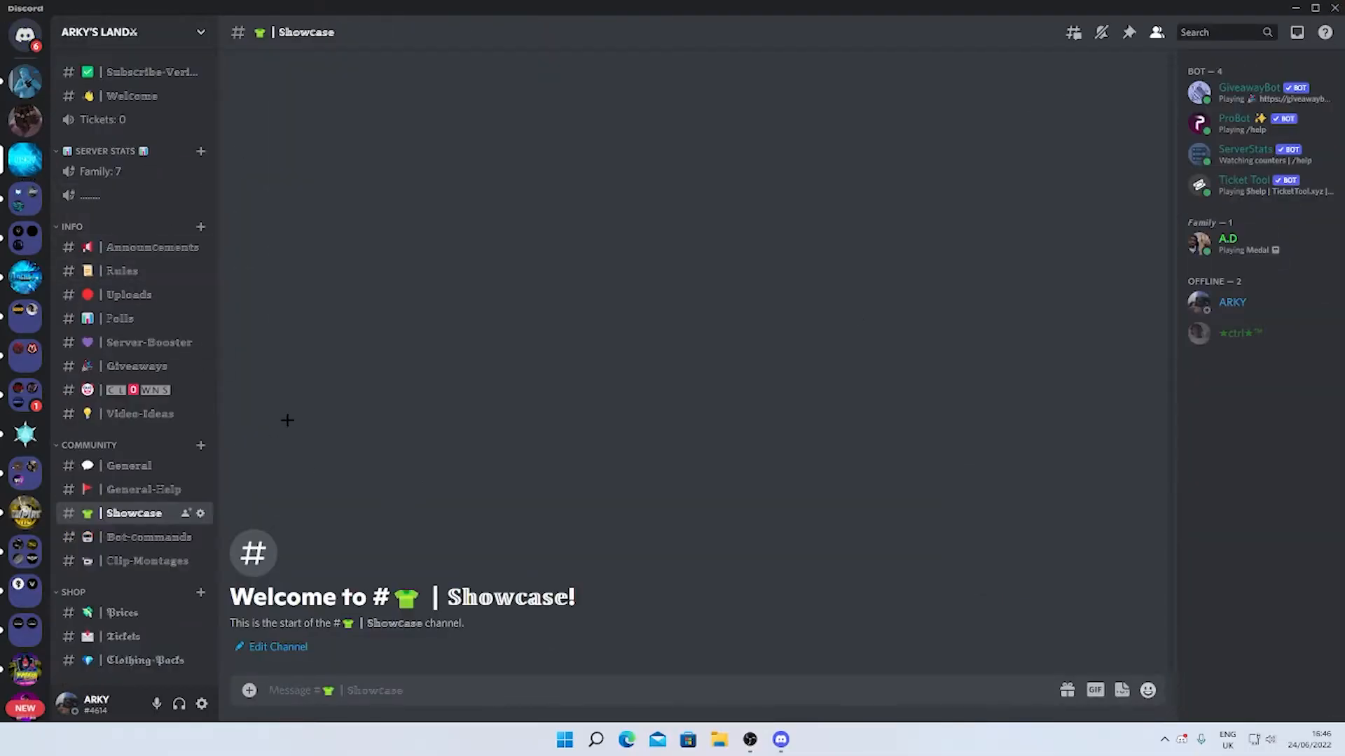
click(133, 95)
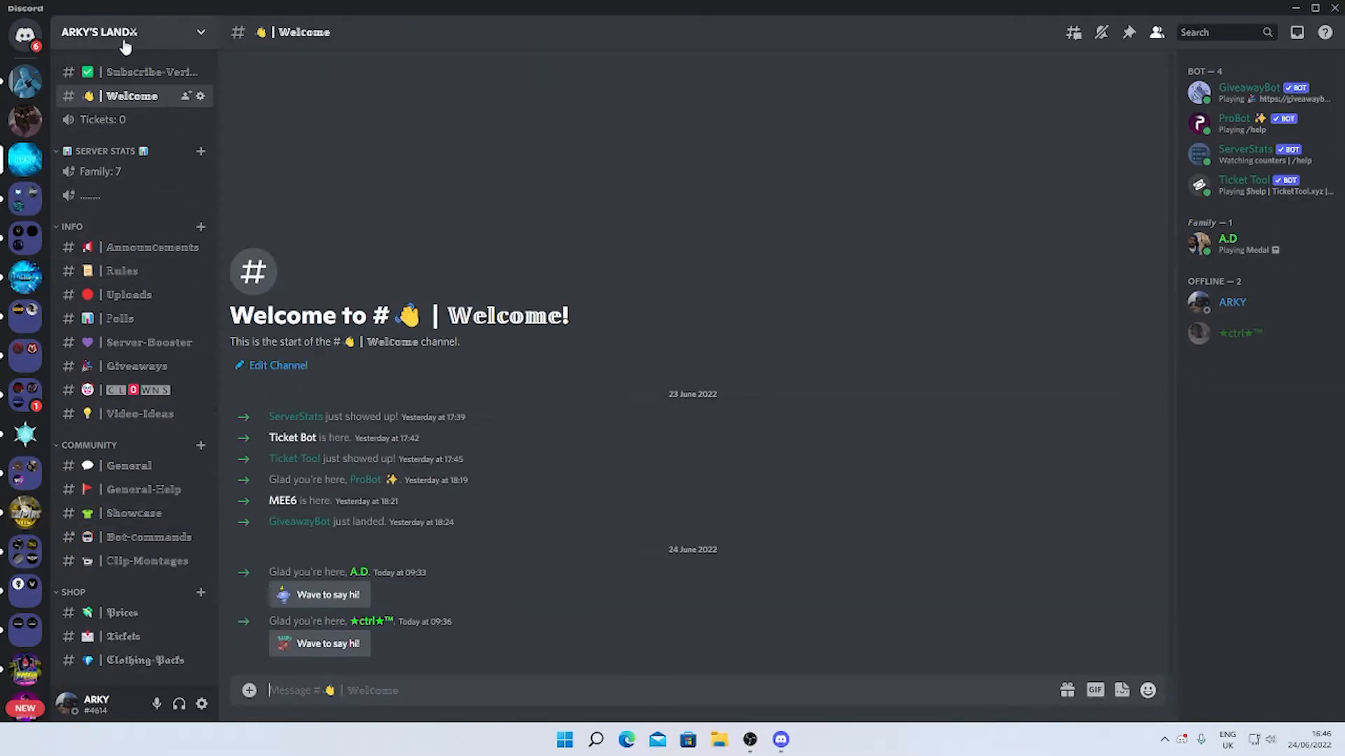
click(128, 74)
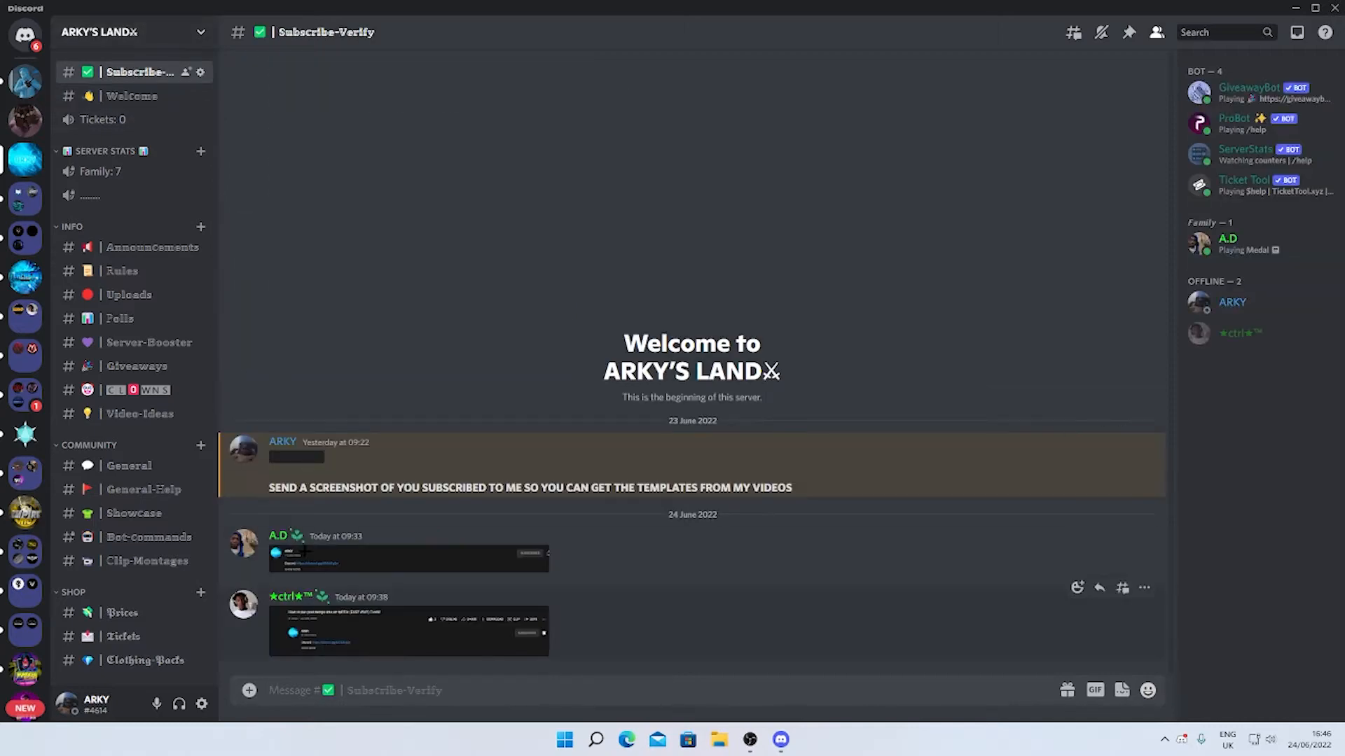
click(369, 574)
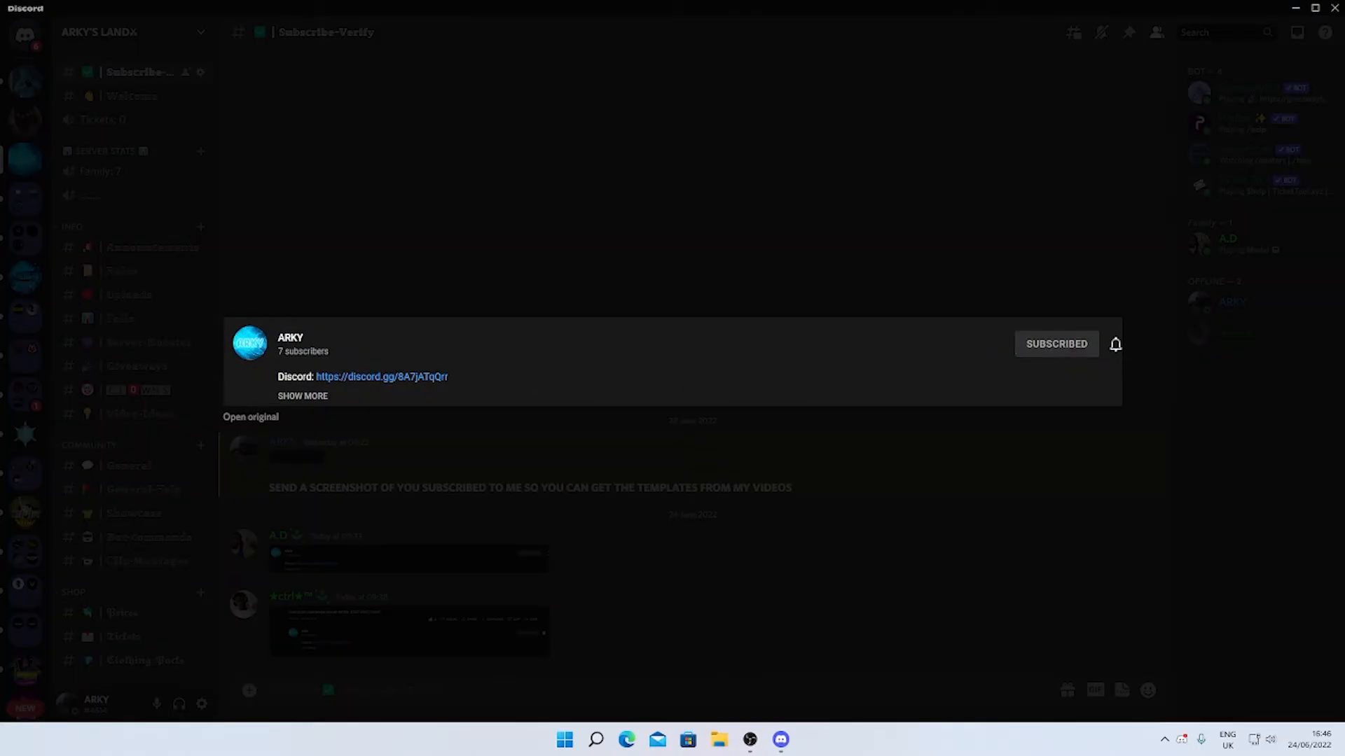
key(Escape)
Look through the download links in the server's Temps and adobe-ps channels, then return to the desktop
scroll(166, 658, down, 6)
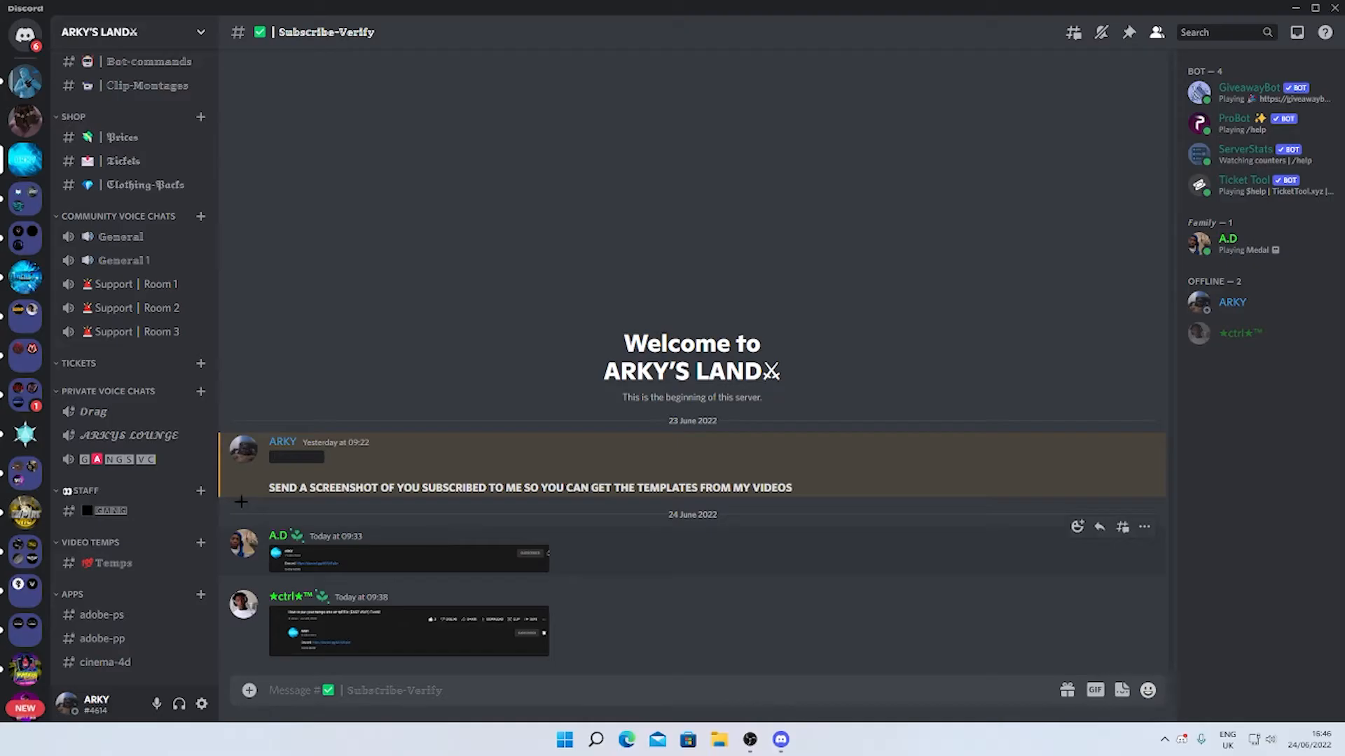
click(133, 568)
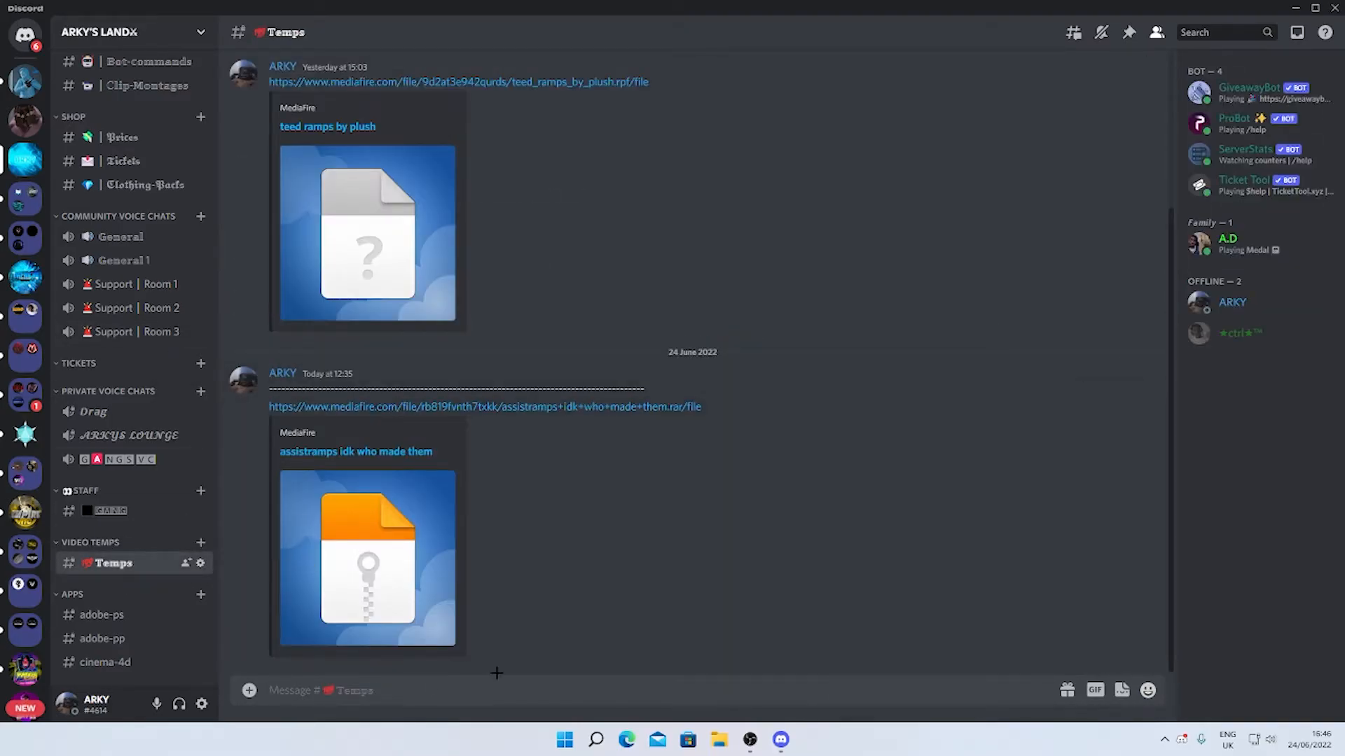
right_click(620, 487)
click(515, 561)
click(110, 617)
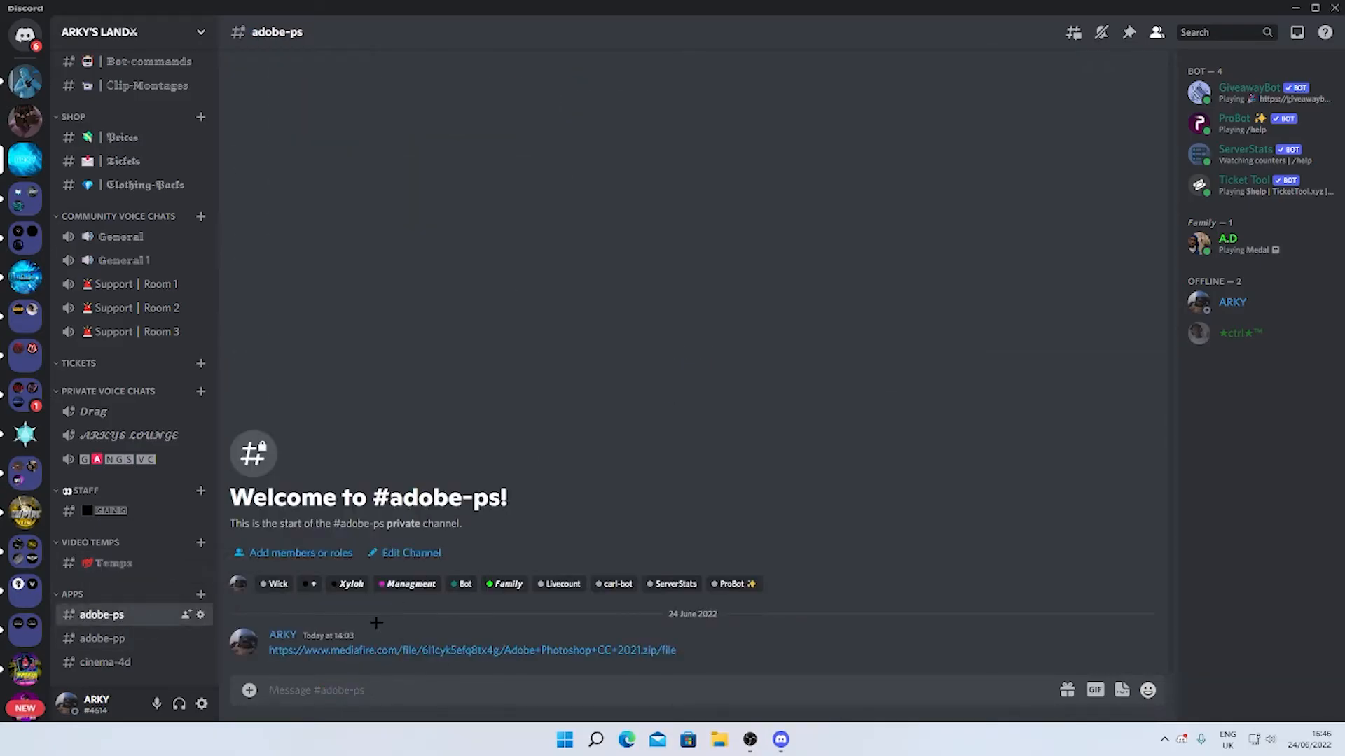
click(1297, 9)
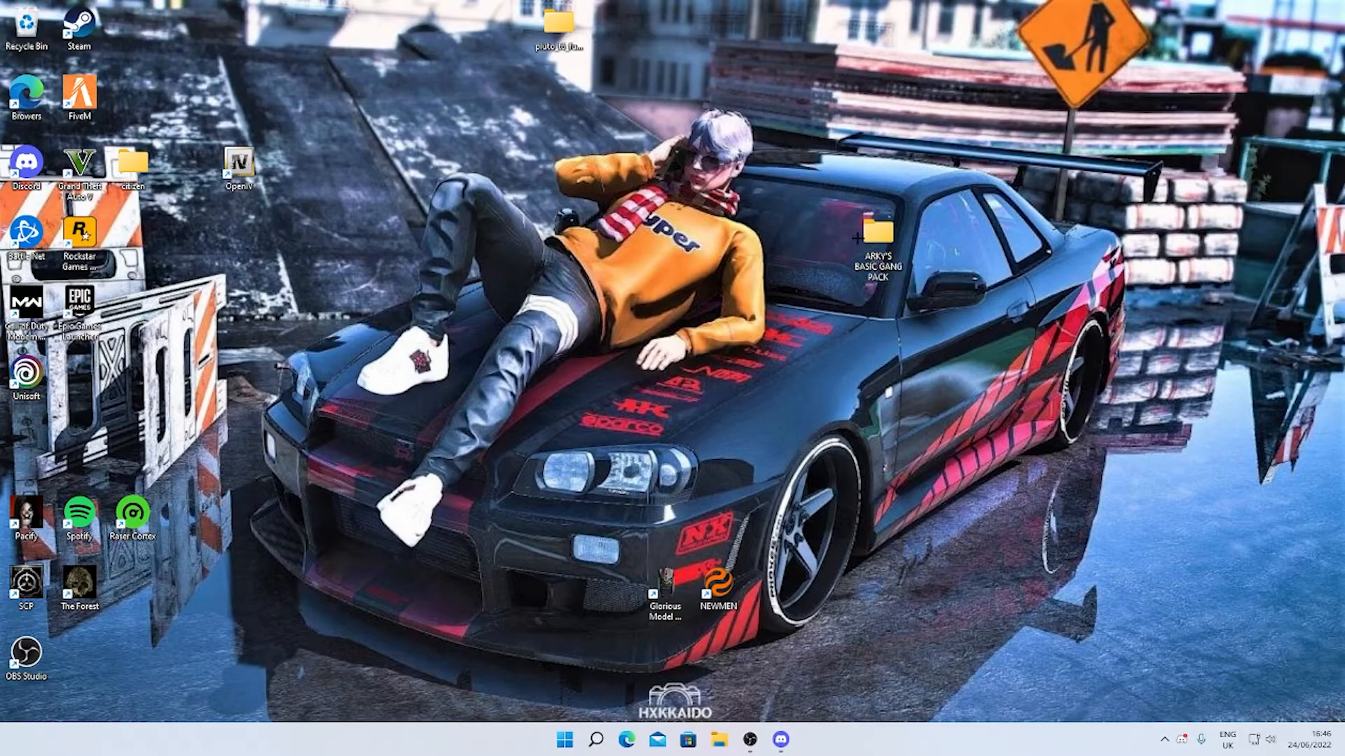
Open the ARKY'S BASIC GANG PACK folder and examine its Mask, Skintight and Sweatpants subfolders
double_click(877, 238)
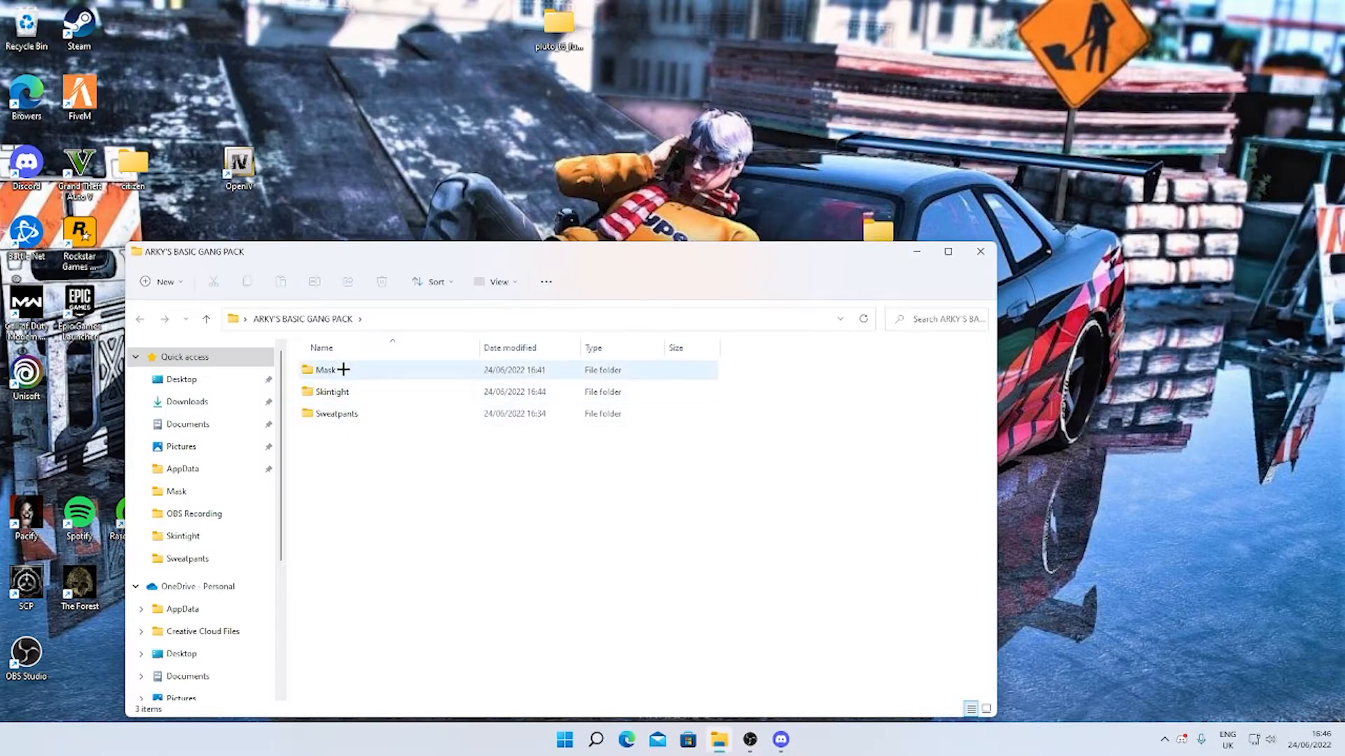
double_click(411, 372)
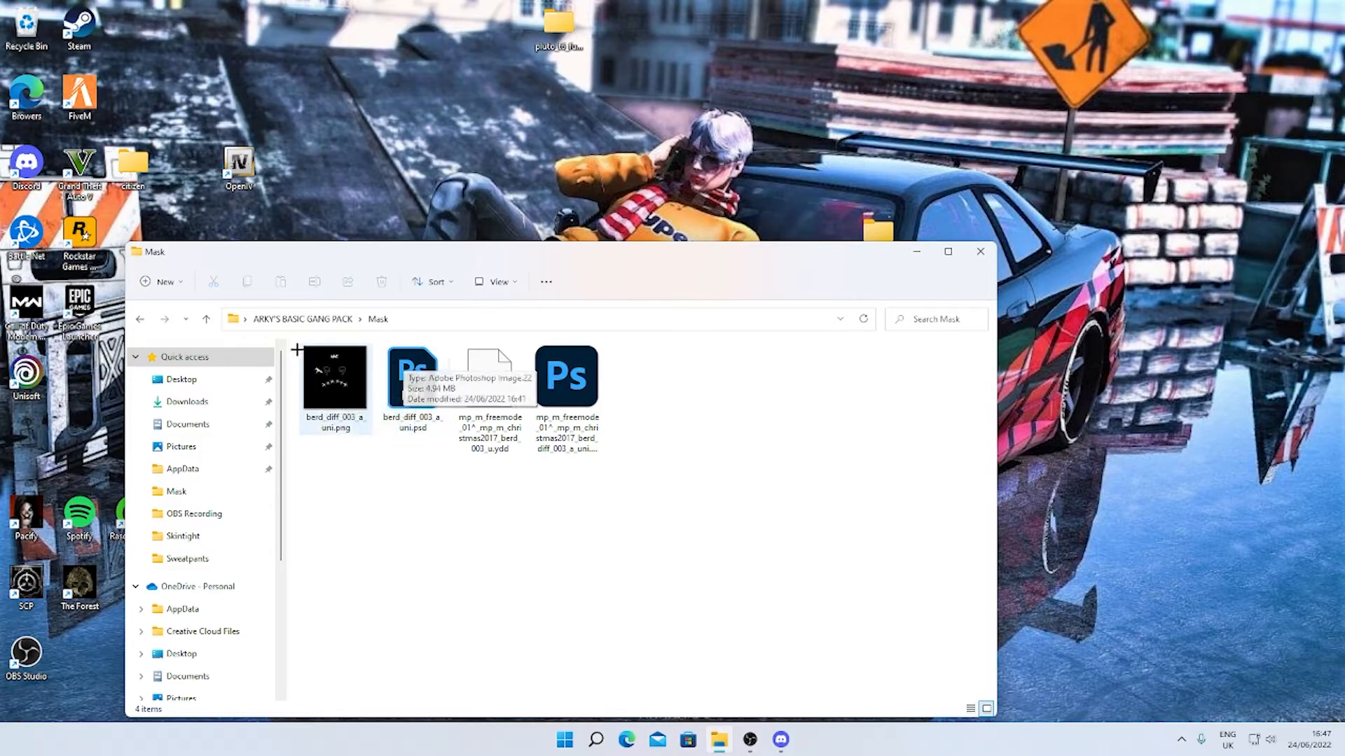
click(140, 318)
double_click(334, 395)
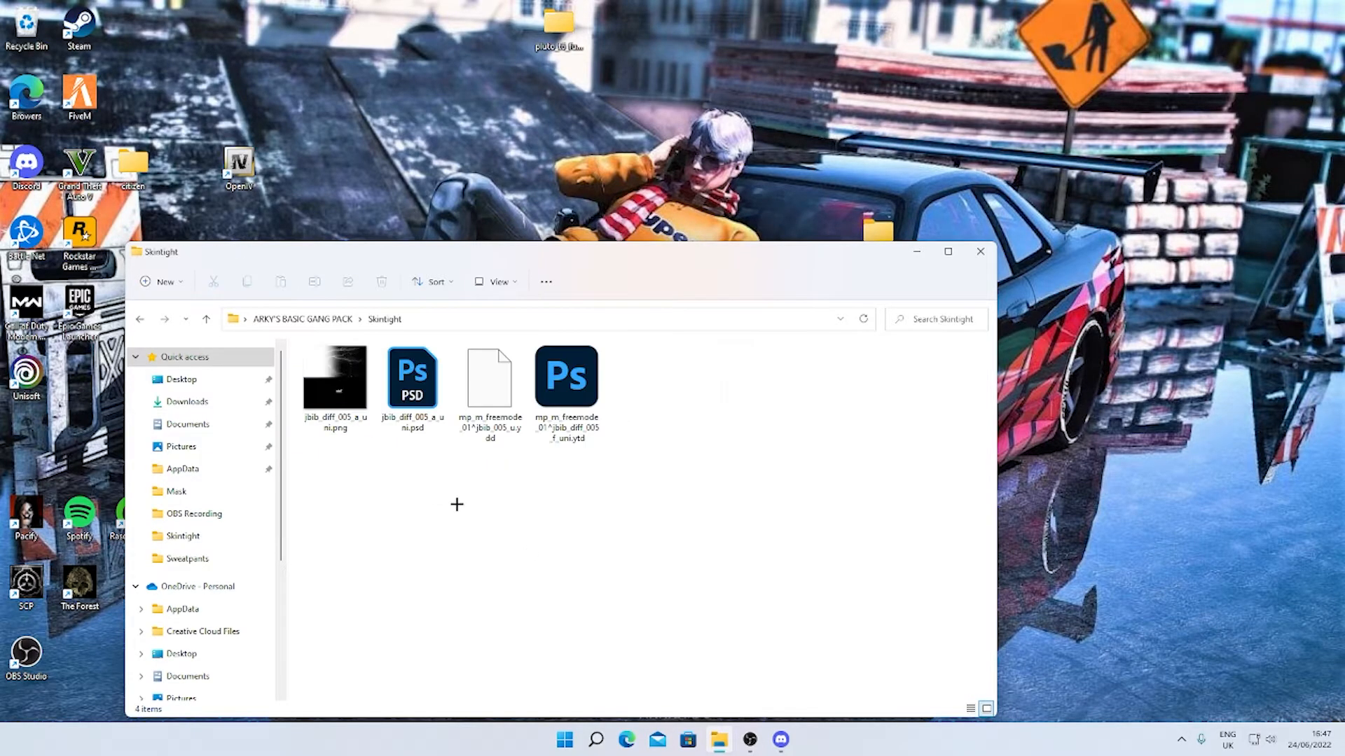
click(140, 318)
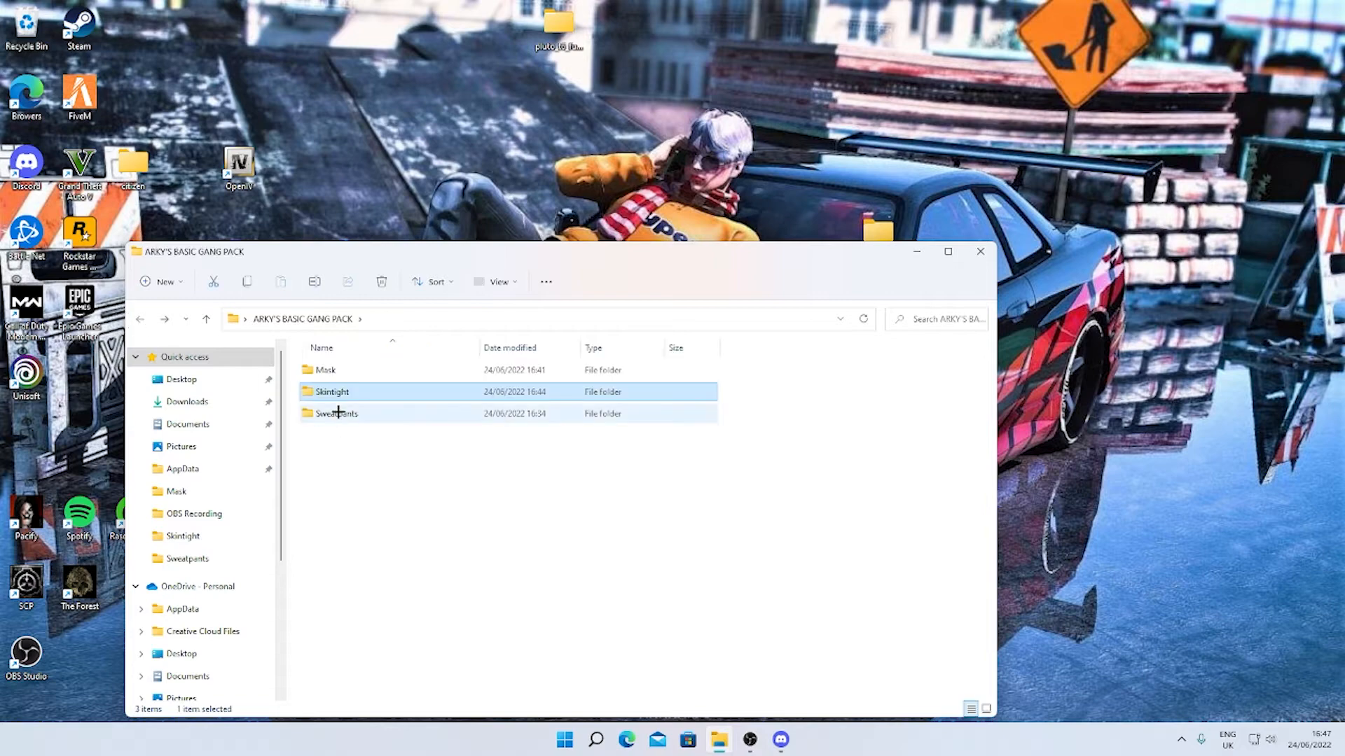
double_click(339, 414)
click(140, 319)
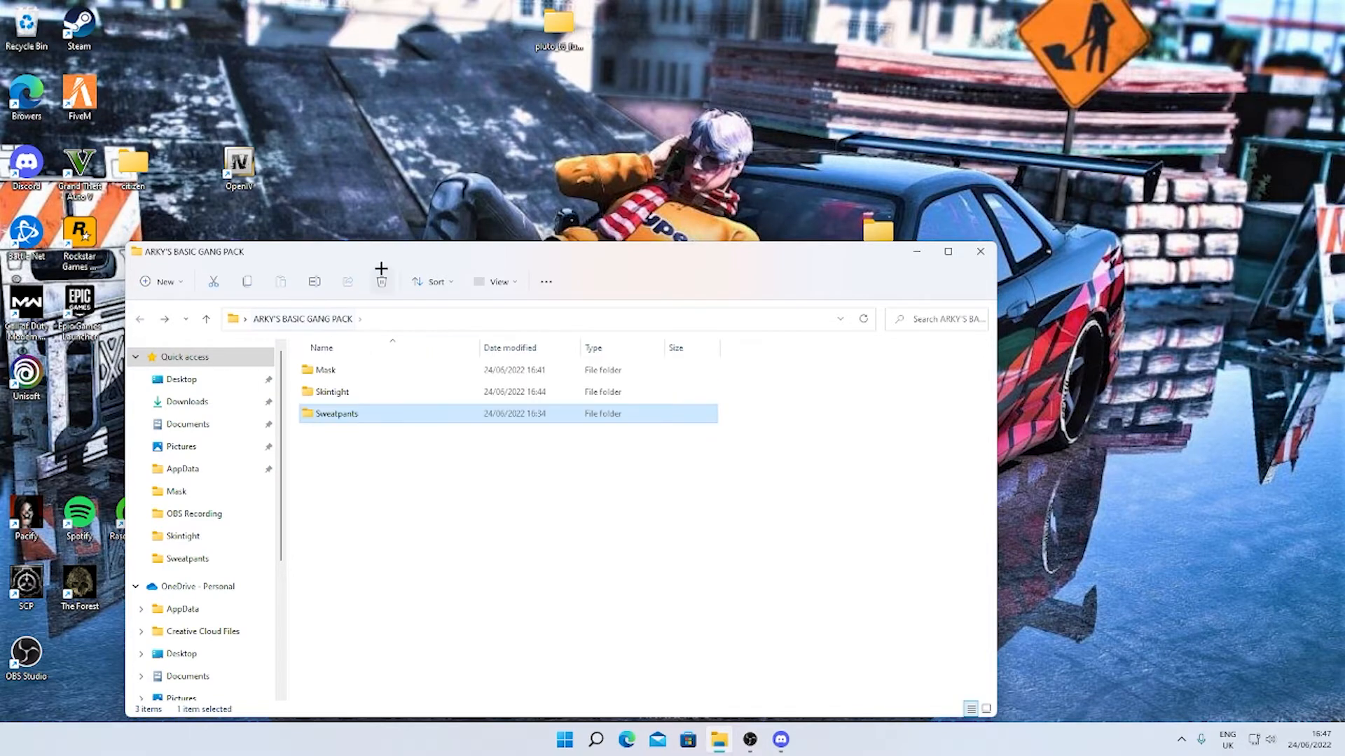
Open berd_diff_003_a_uni.psd from the Mask folder in Photoshop and move its horizontal guide above the canvas
drag(389, 251, 449, 135)
double_click(414, 254)
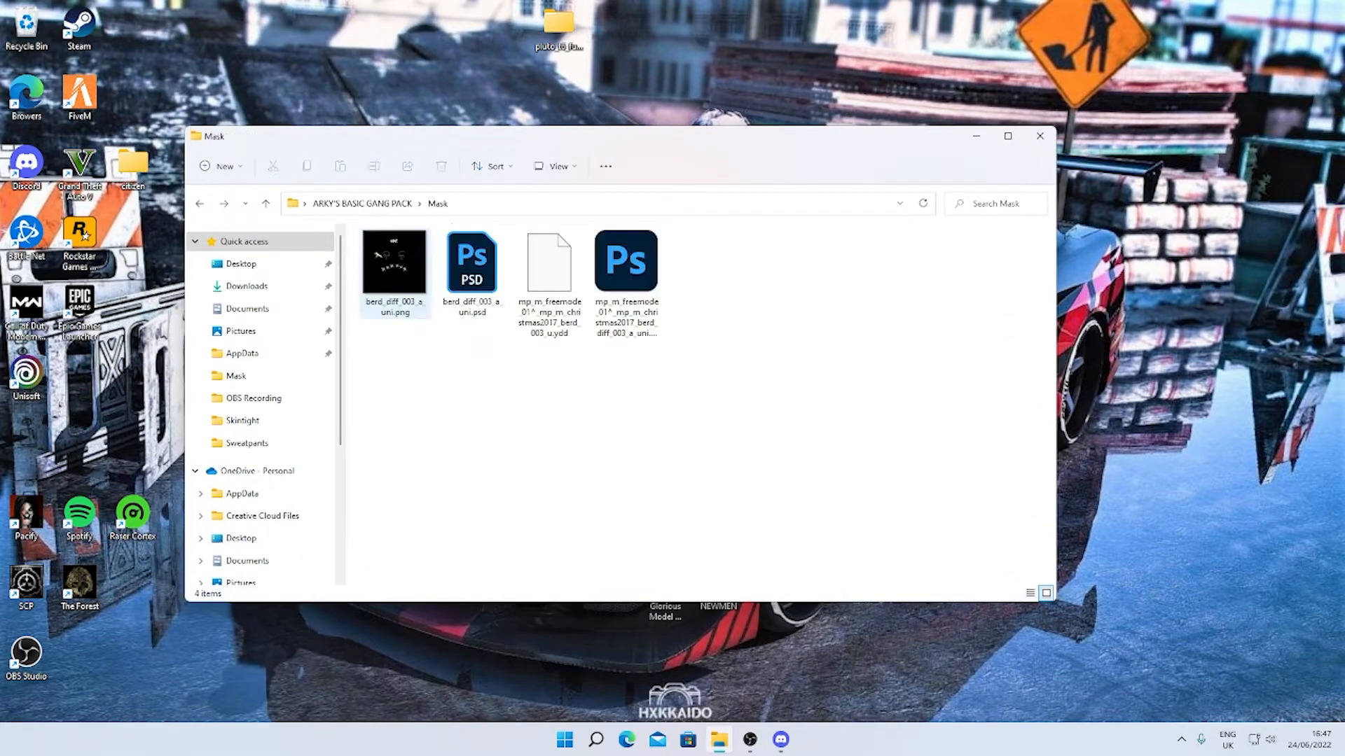
double_click(466, 277)
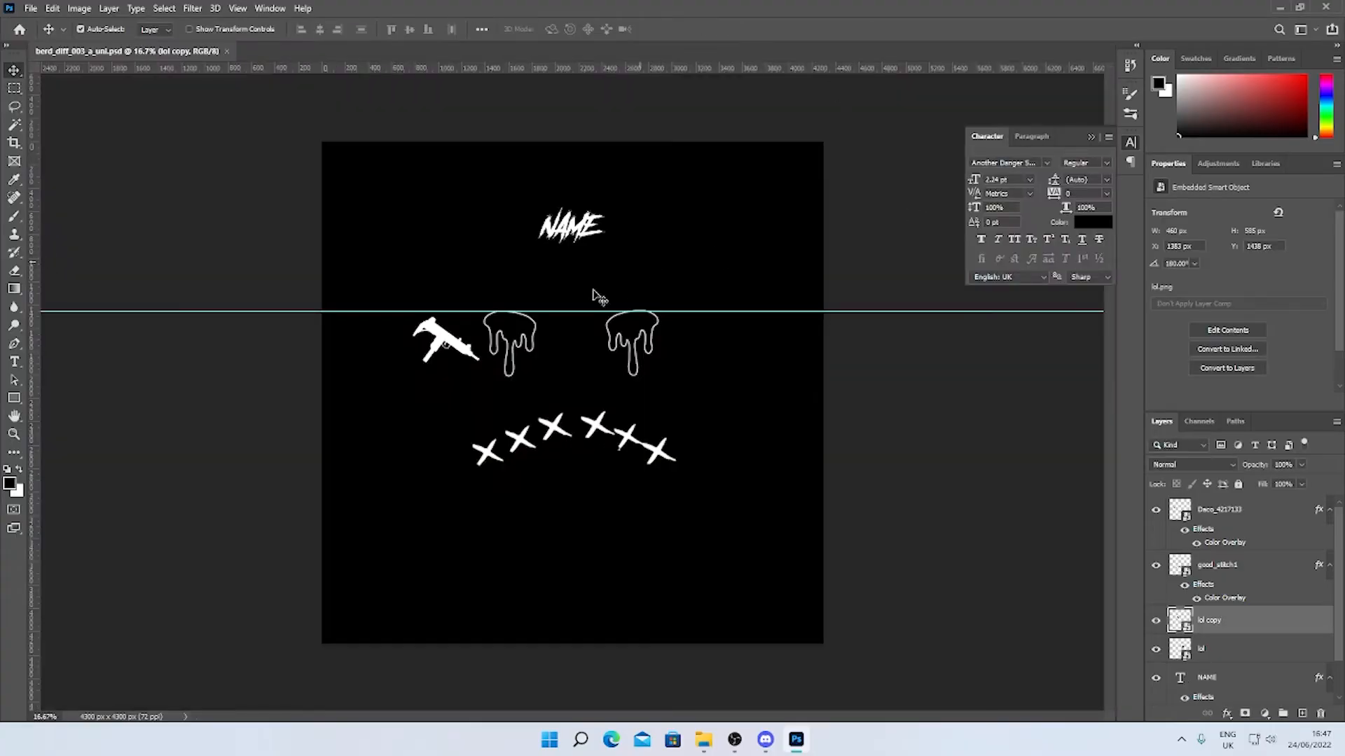
drag(582, 311, 581, 113)
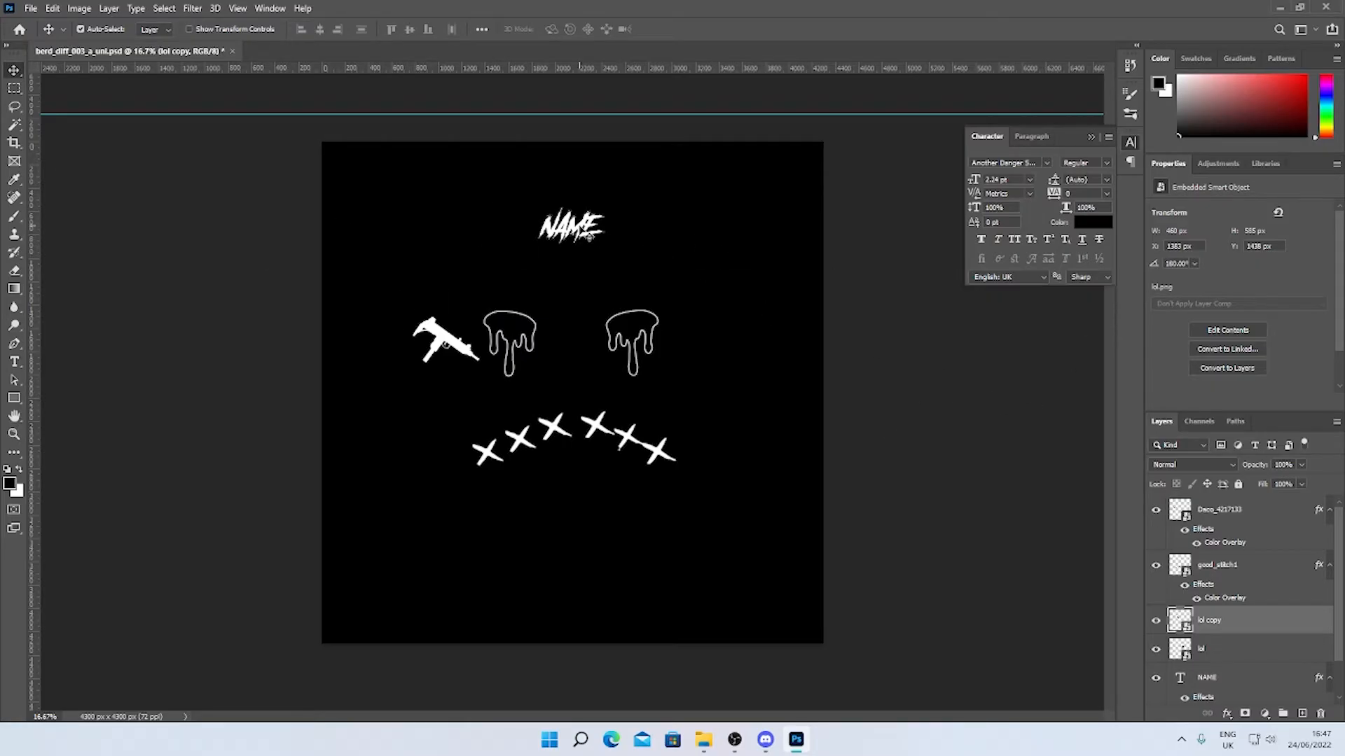
Replace the NAME text on the mask with ARKY and shift it slightly into place above the eyes
click(589, 237)
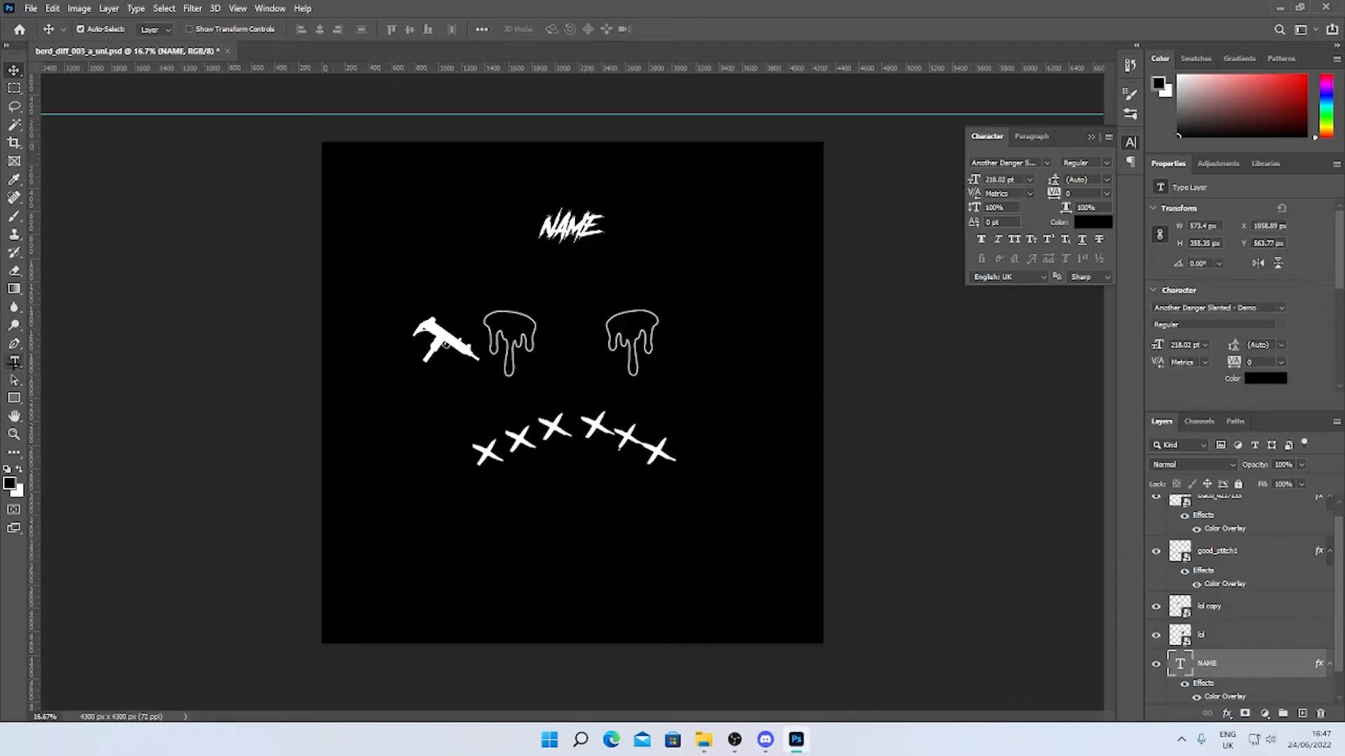
click(13, 361)
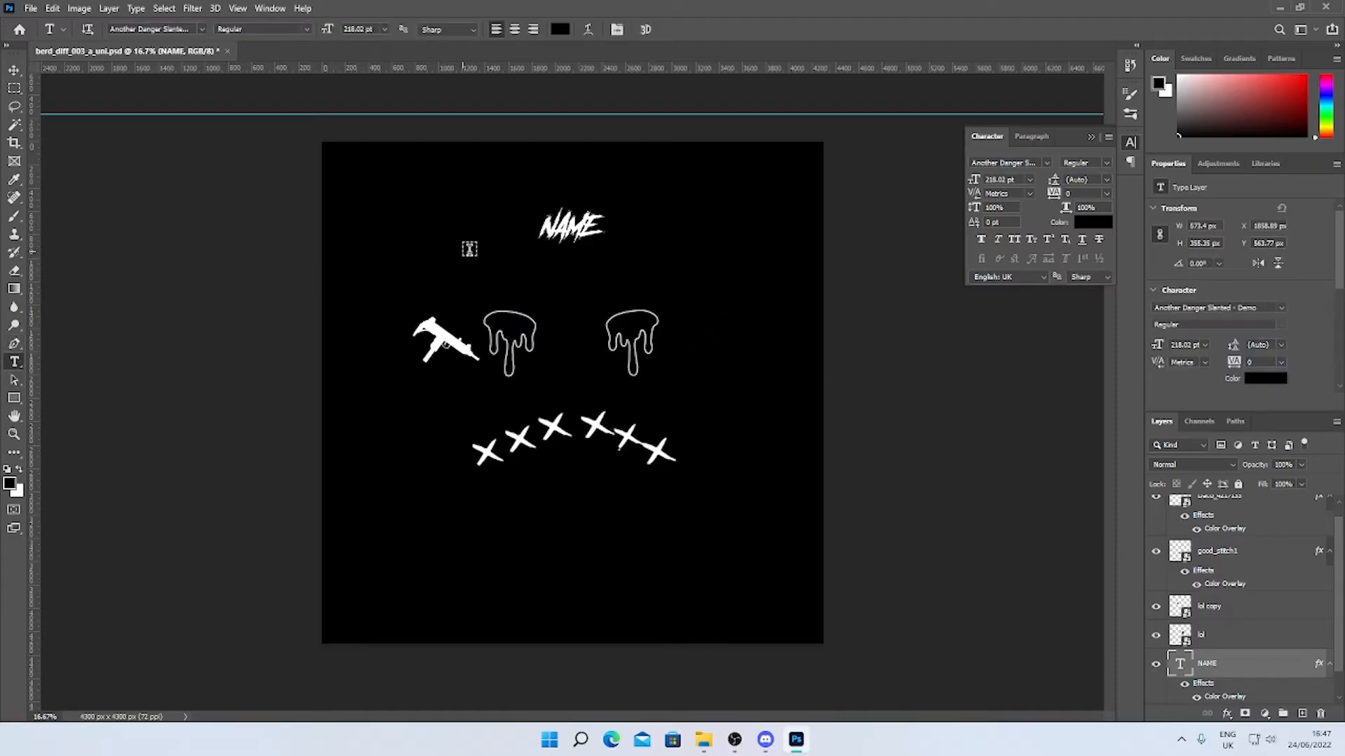
drag(600, 223, 498, 223)
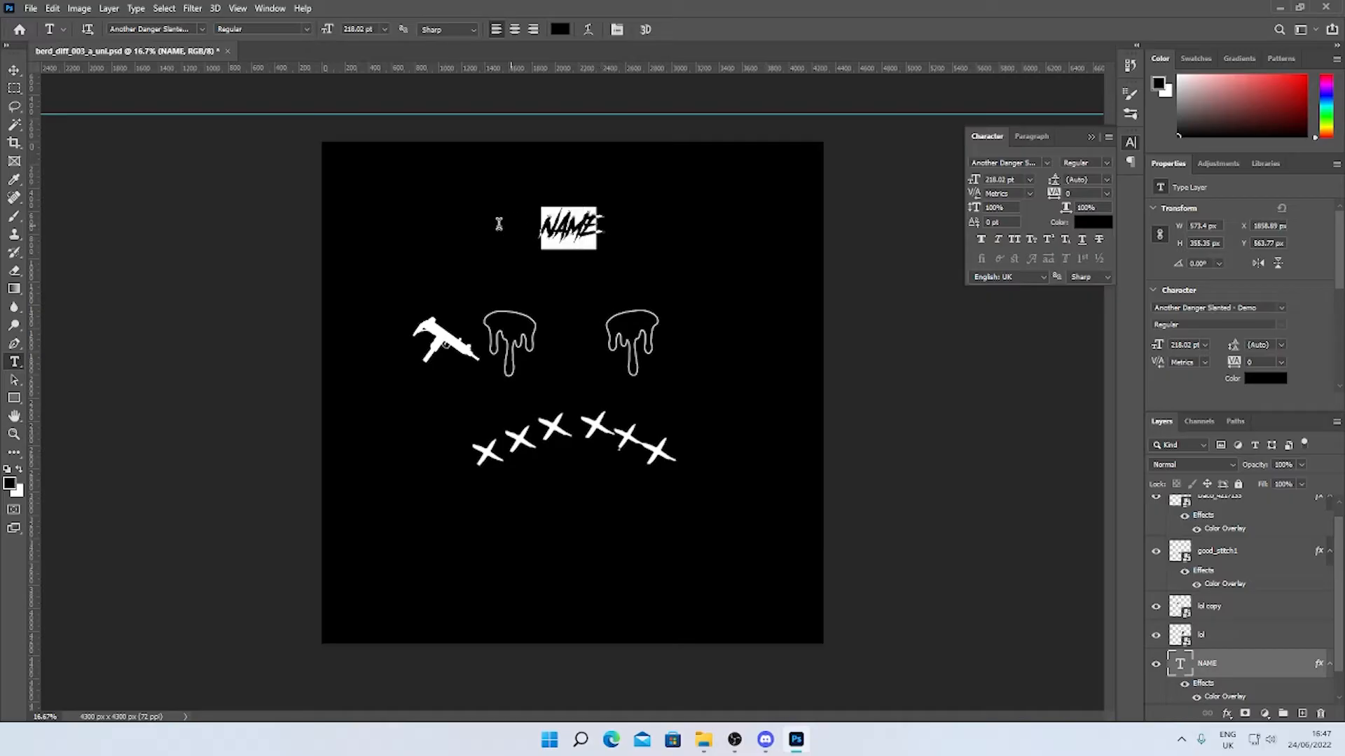
key(BackSpace)
text(ARKYU)
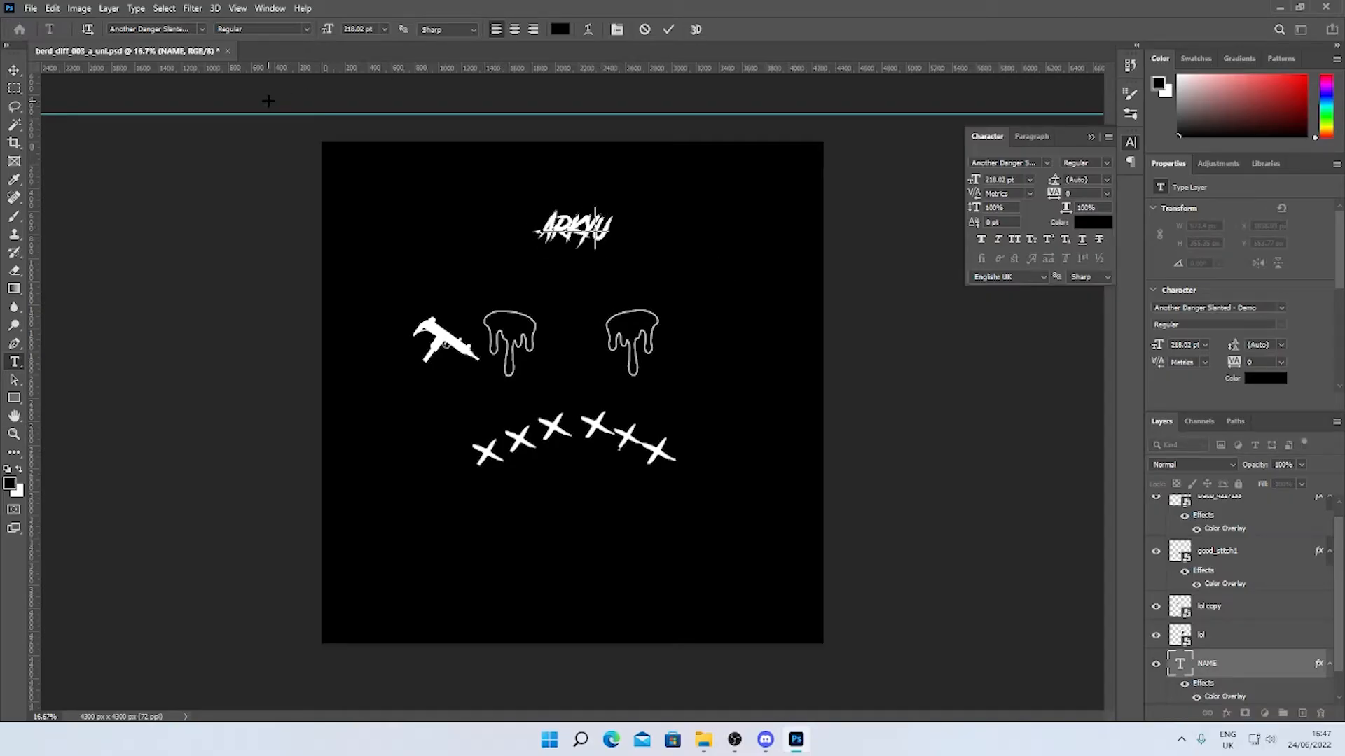
key(BackSpace)
click(14, 70)
drag(592, 241, 597, 234)
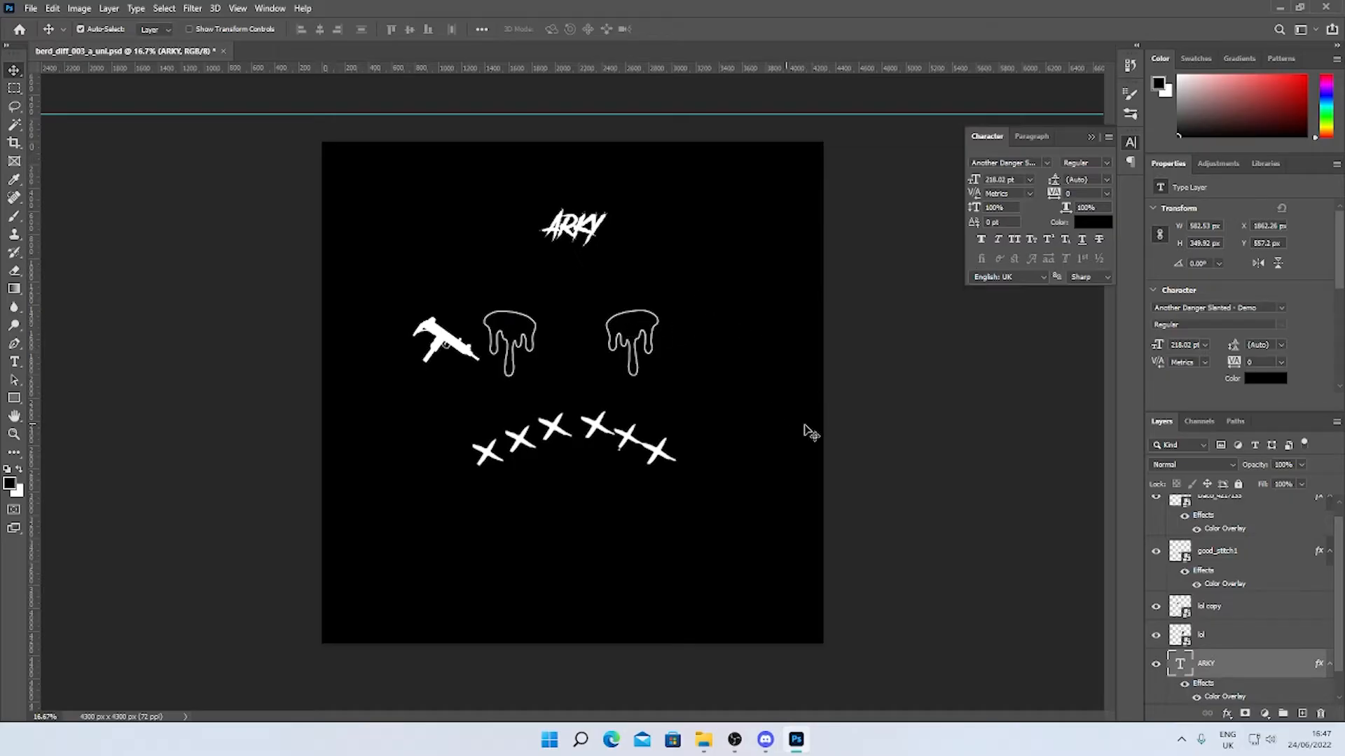
Give the left eye drip, layer "lol copy", a Color Overlay in magenta e400ff
right_click(626, 319)
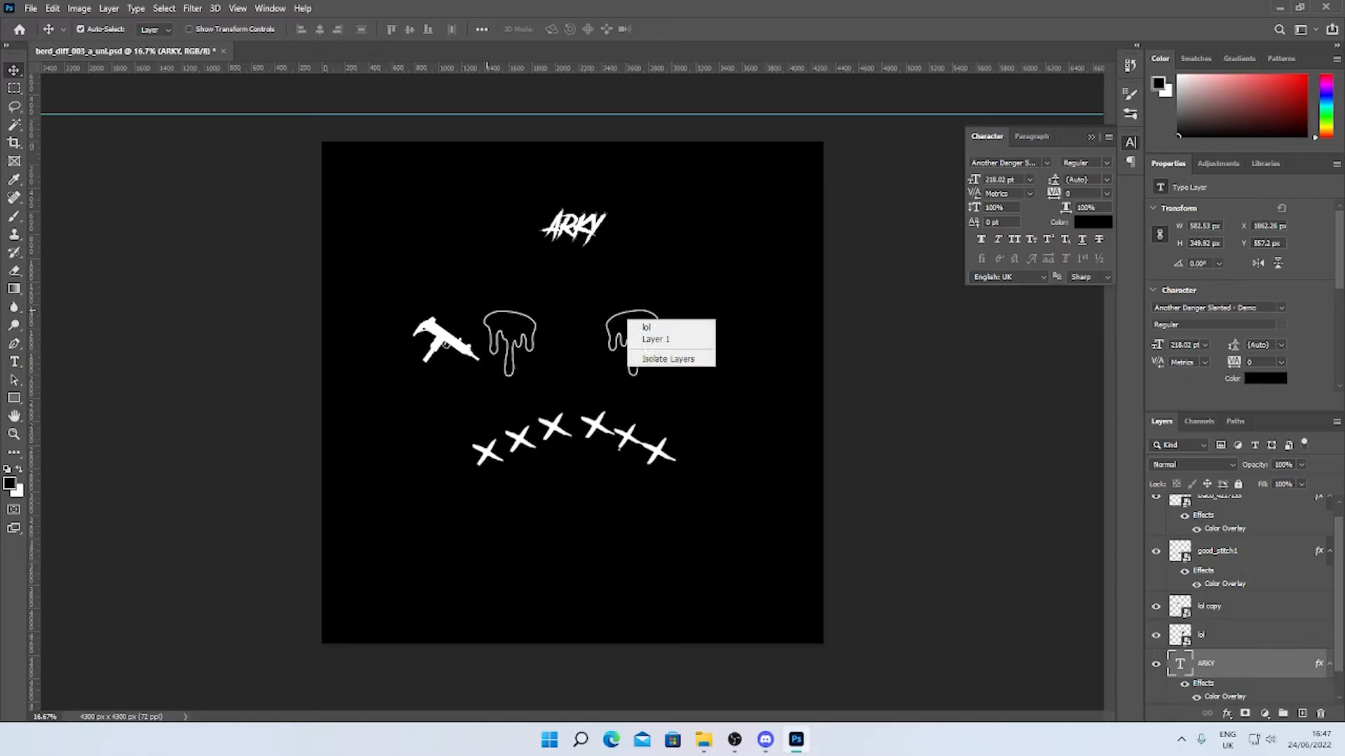
click(518, 324)
click(515, 326)
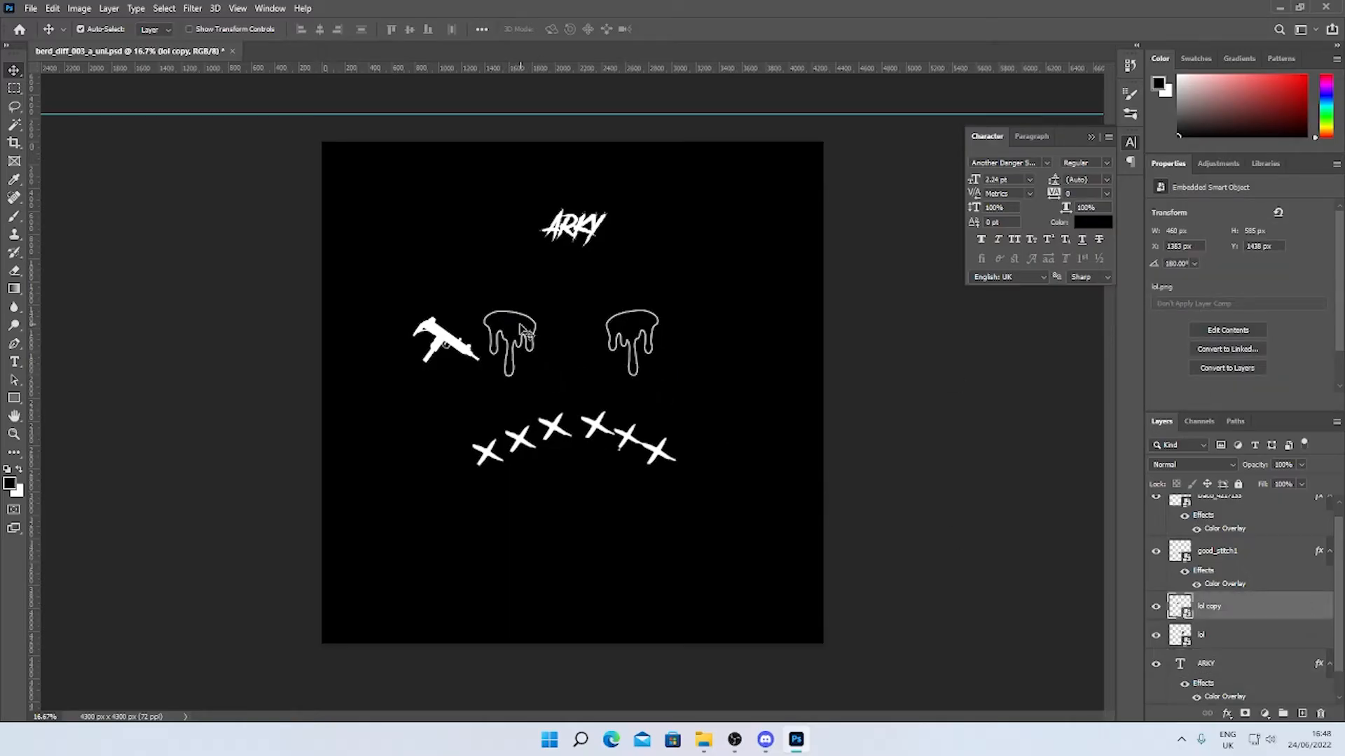
right_click(1239, 608)
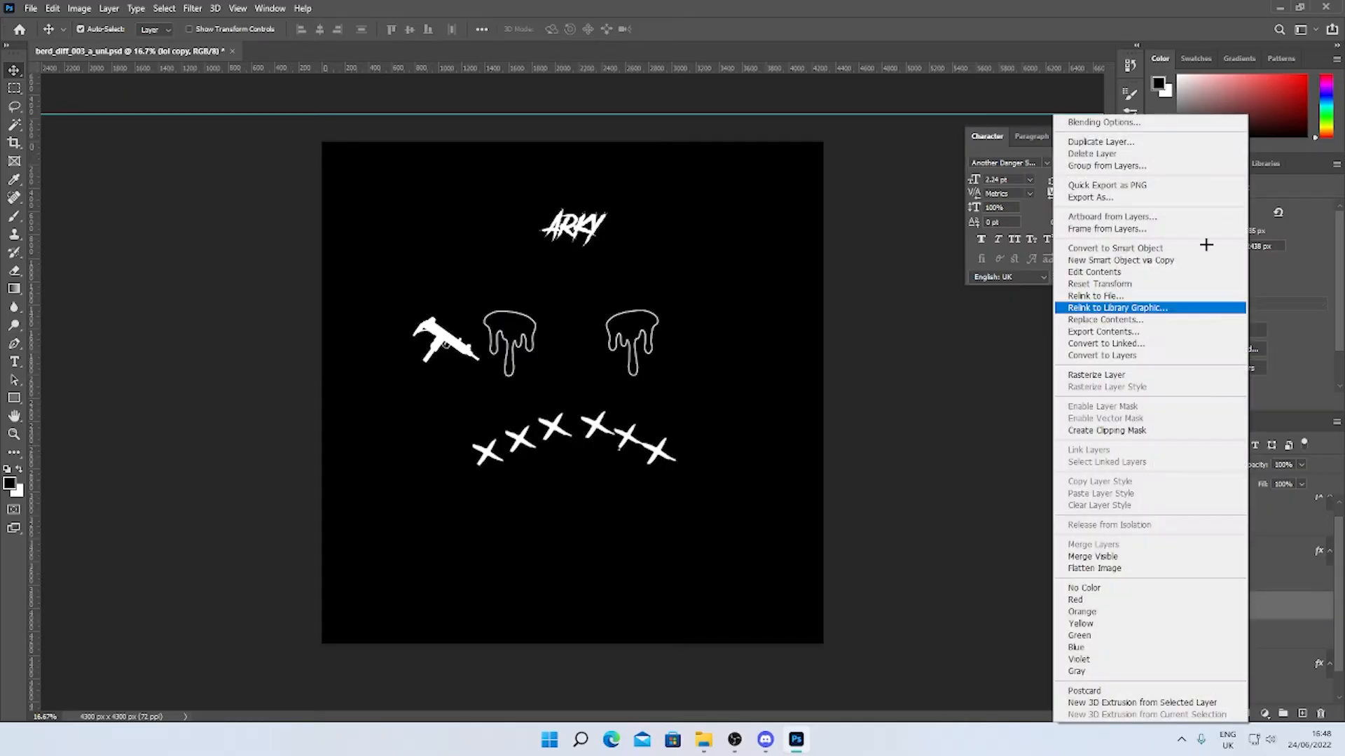
click(1127, 123)
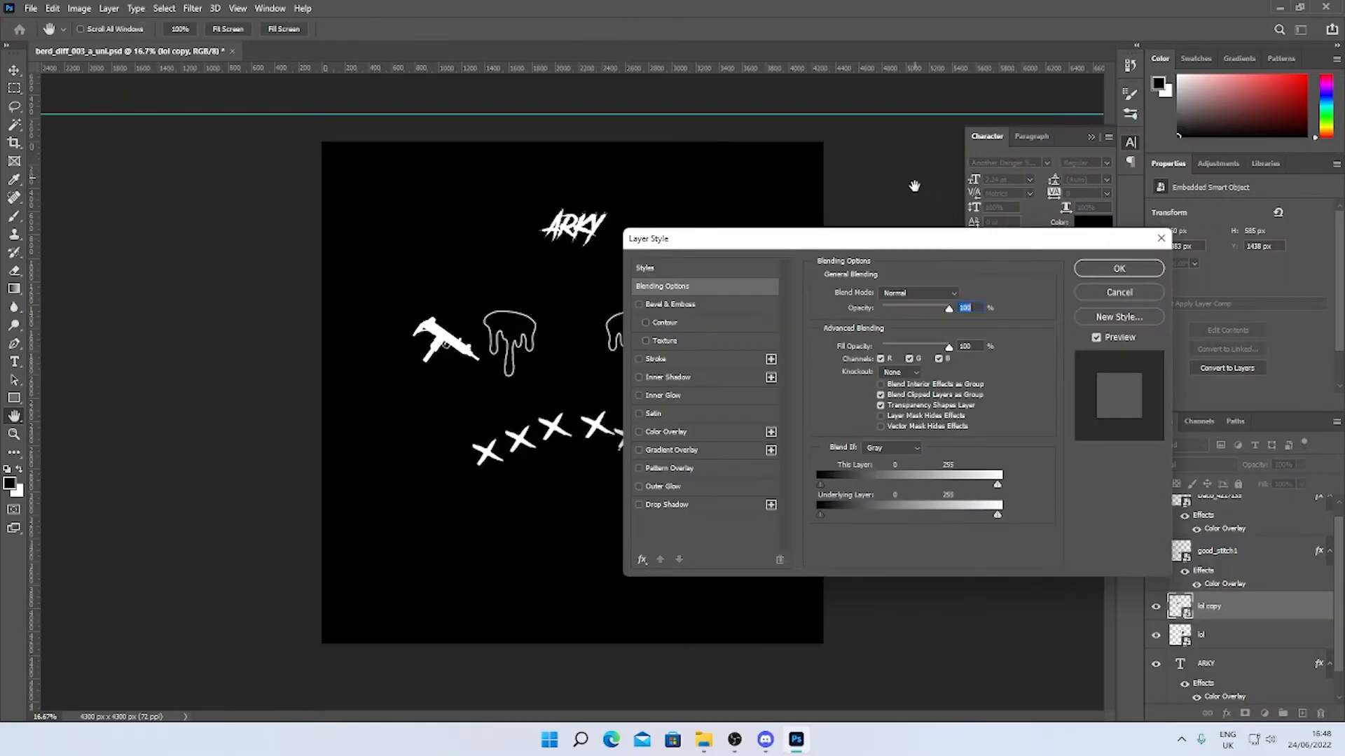
click(685, 432)
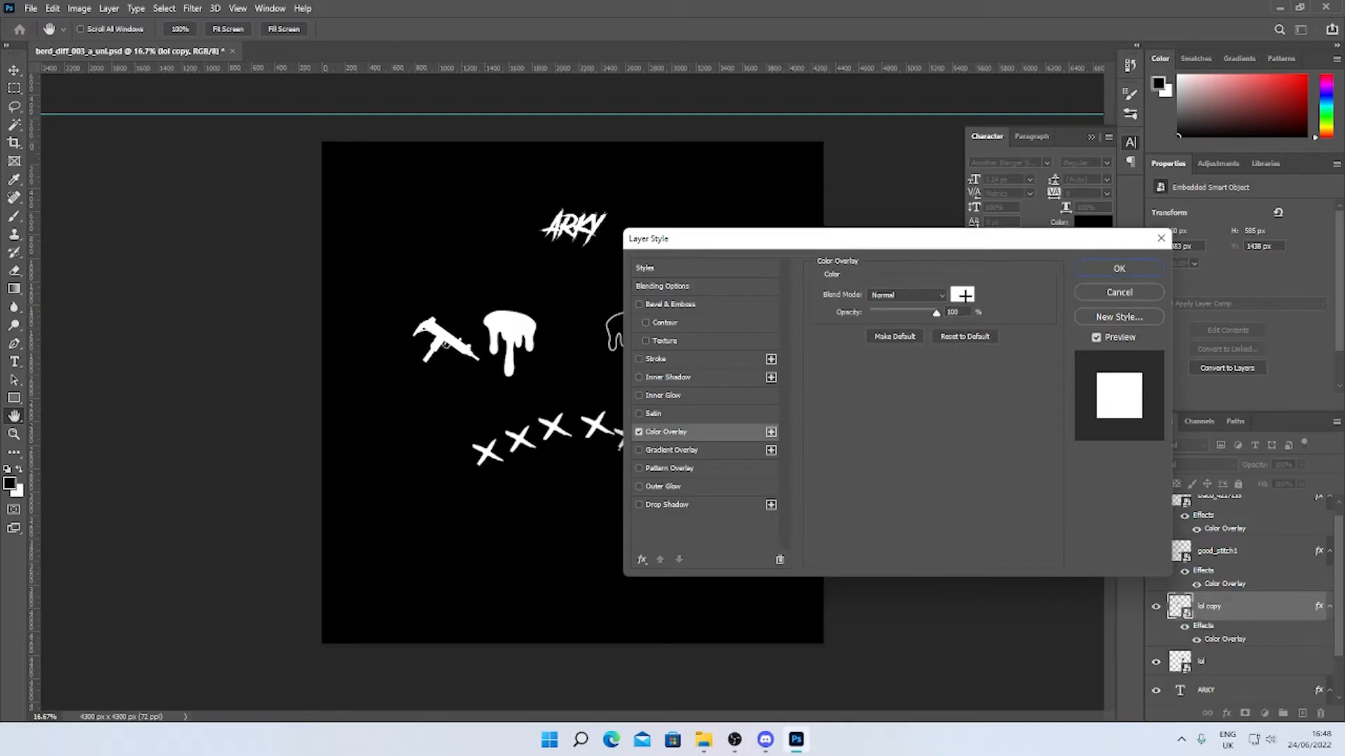
click(962, 295)
drag(907, 310, 907, 263)
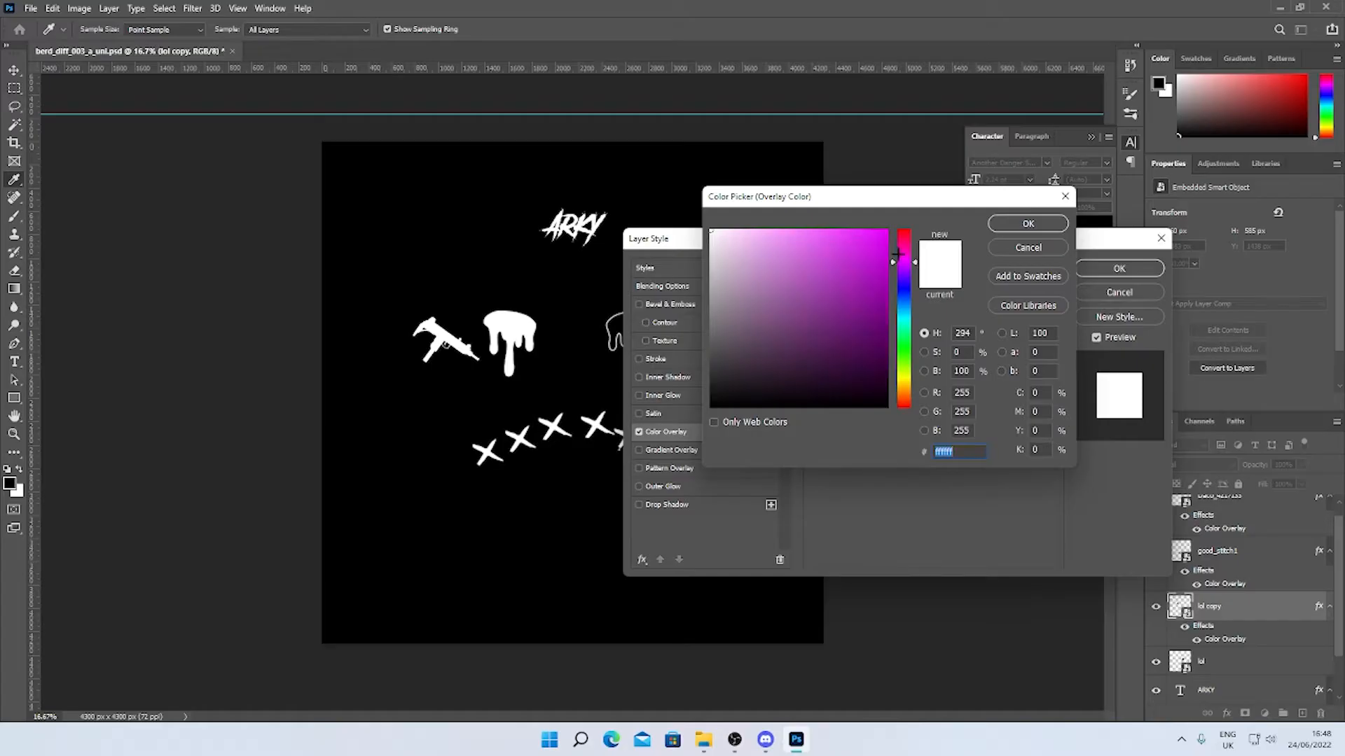
click(886, 231)
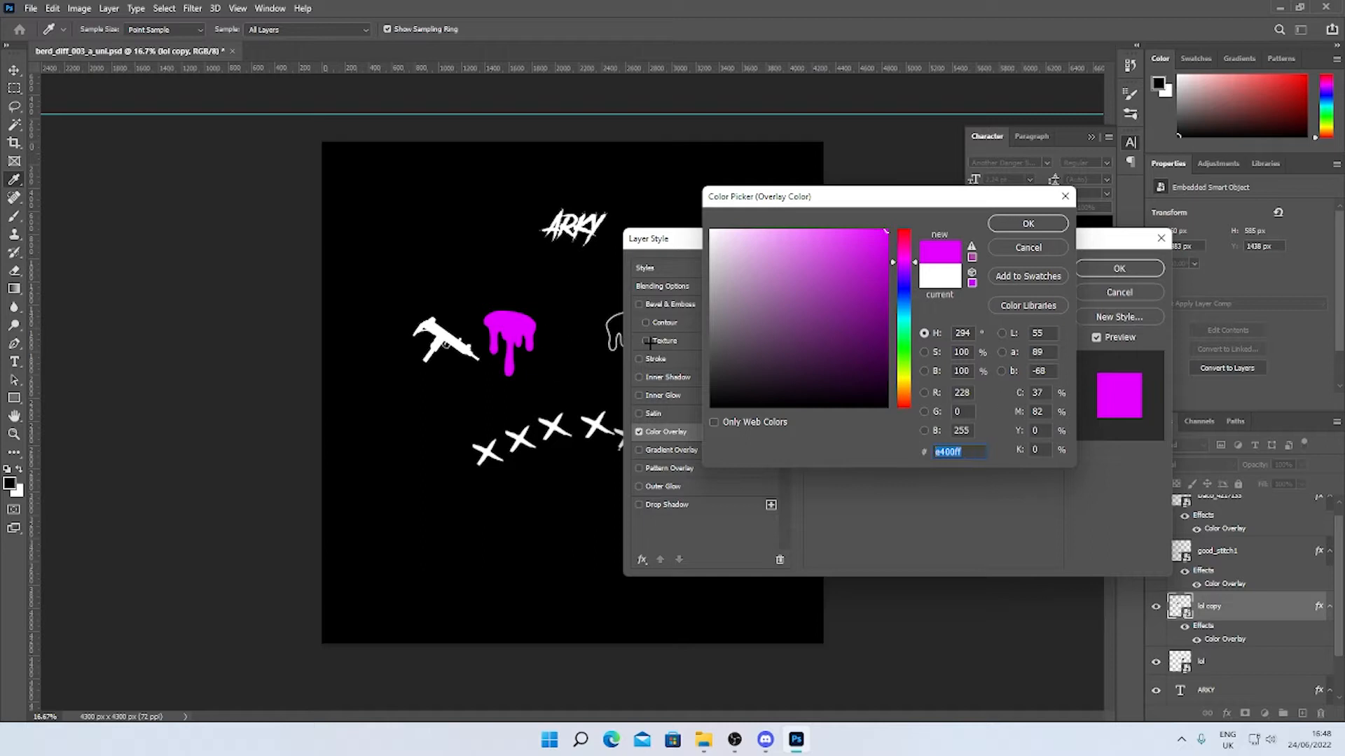
click(1022, 221)
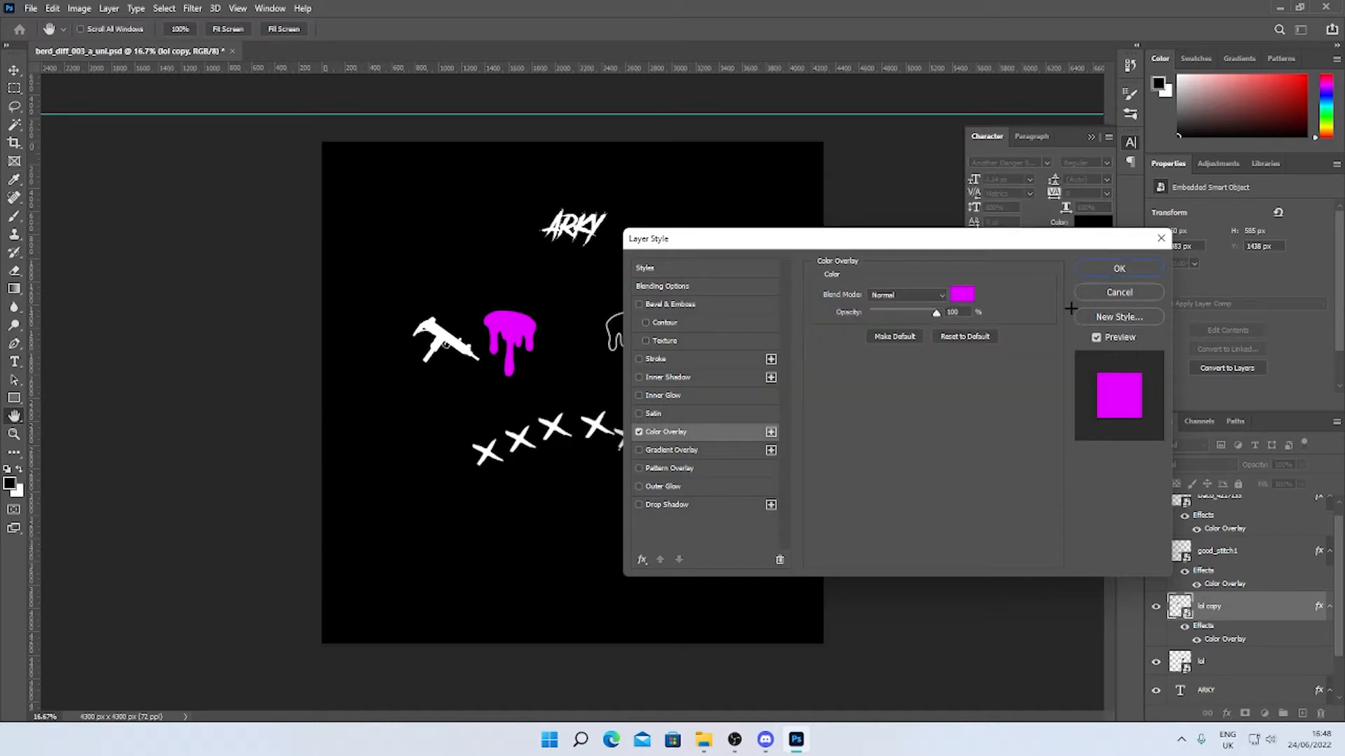
click(1121, 267)
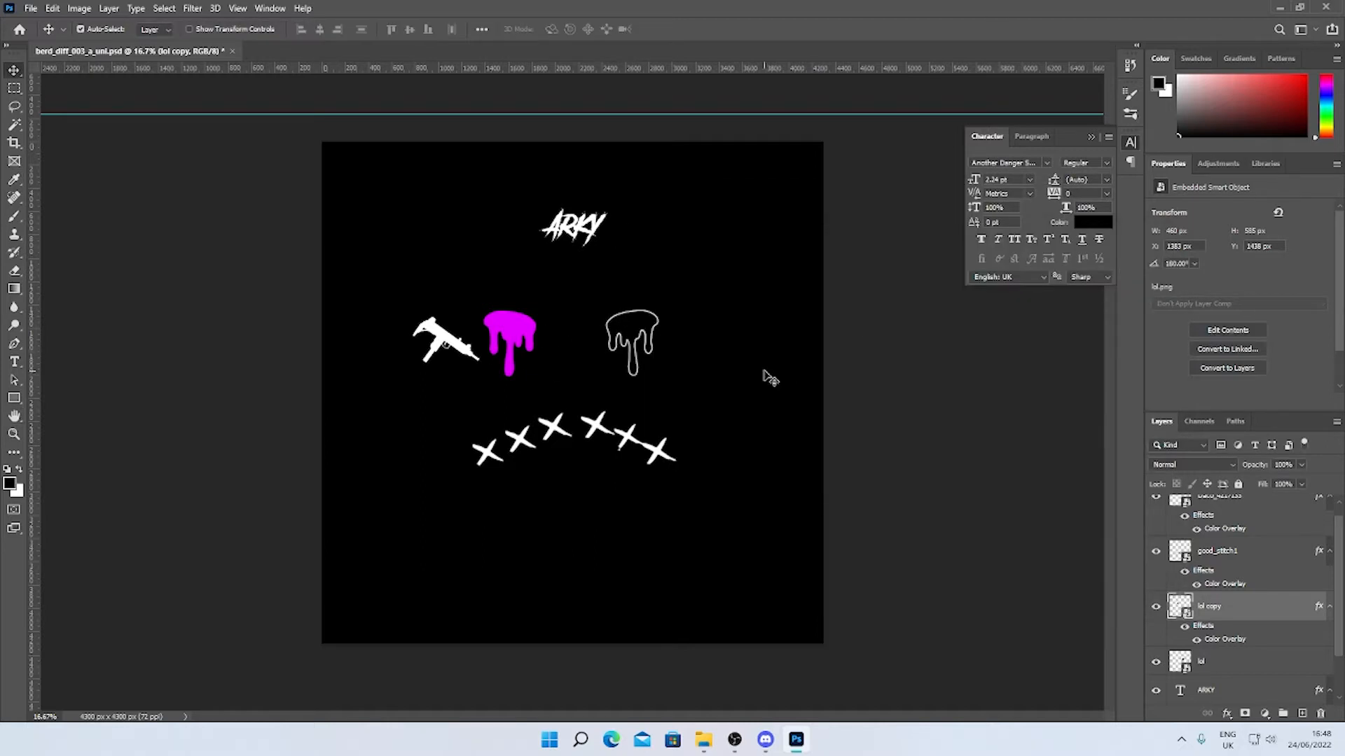
Apply the same magenta Color Overlay to the right eye drip on layer "lol"
click(634, 331)
right_click(1227, 671)
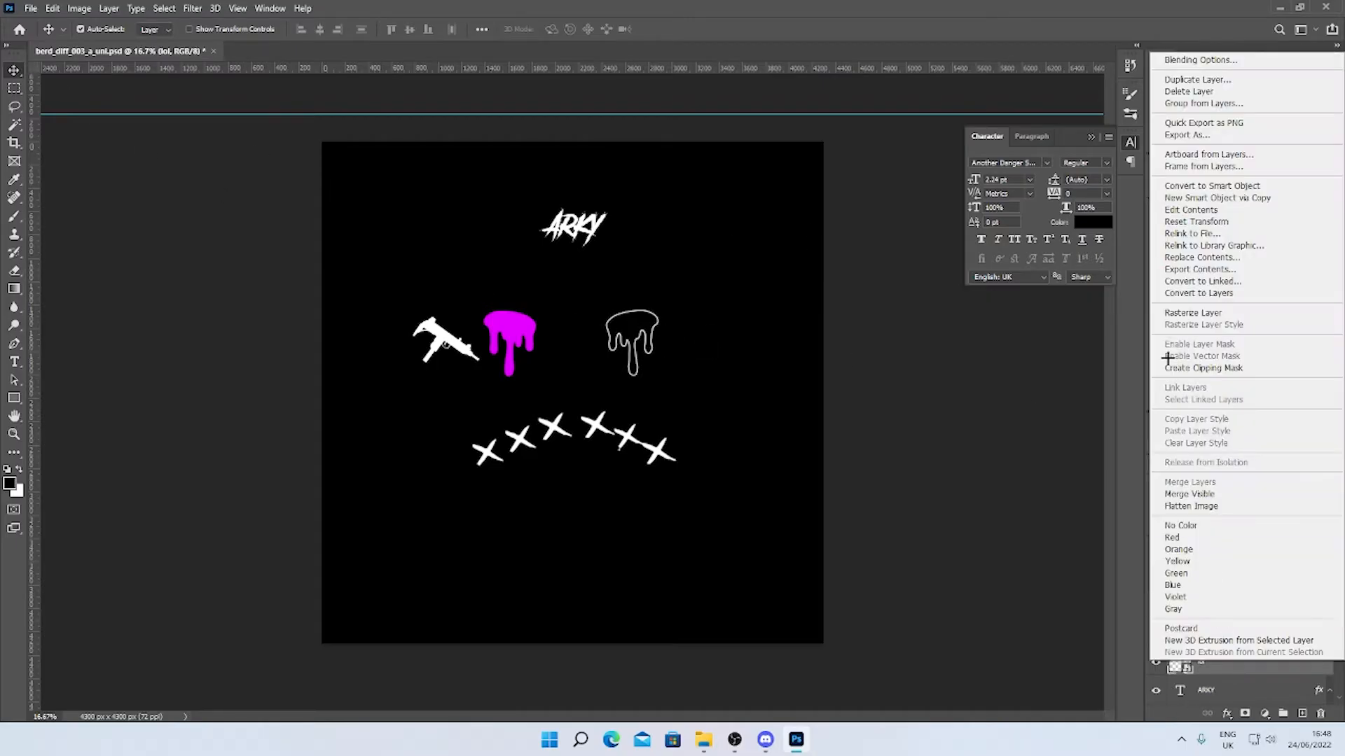
click(1183, 59)
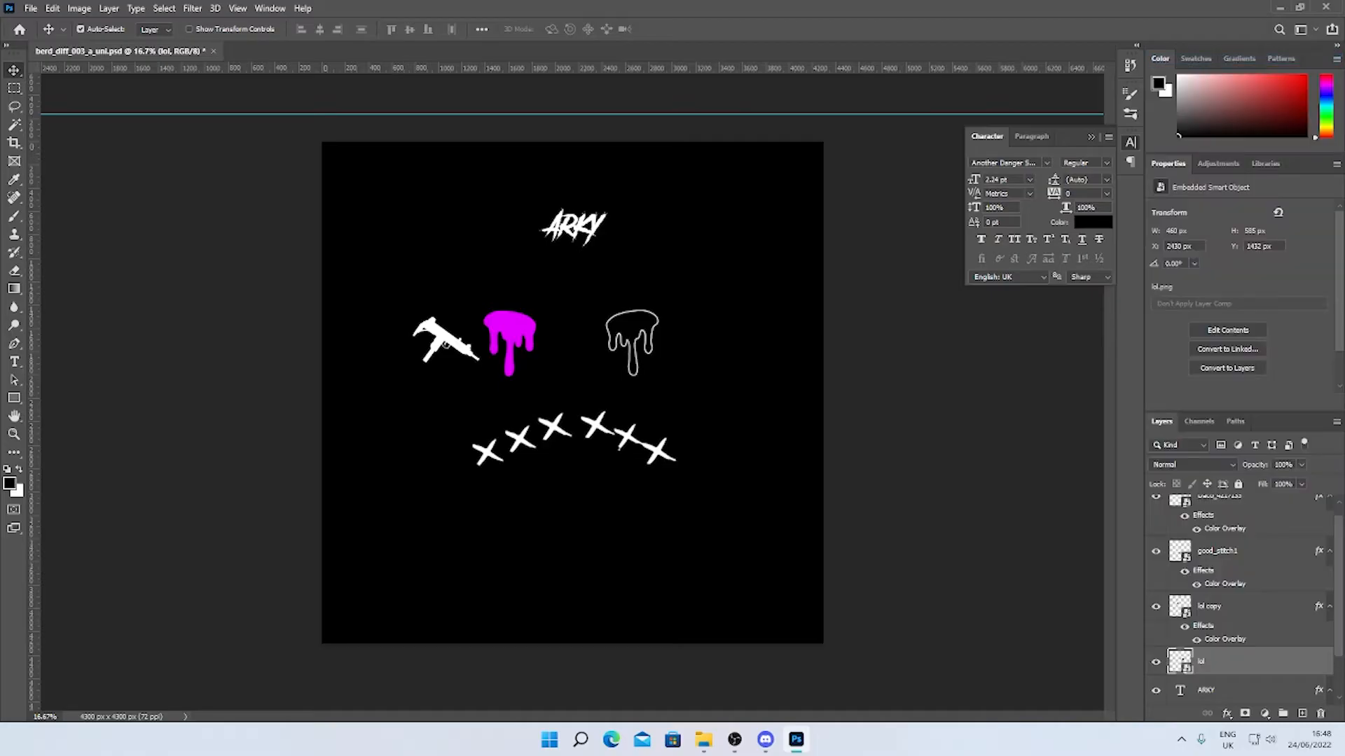
click(729, 429)
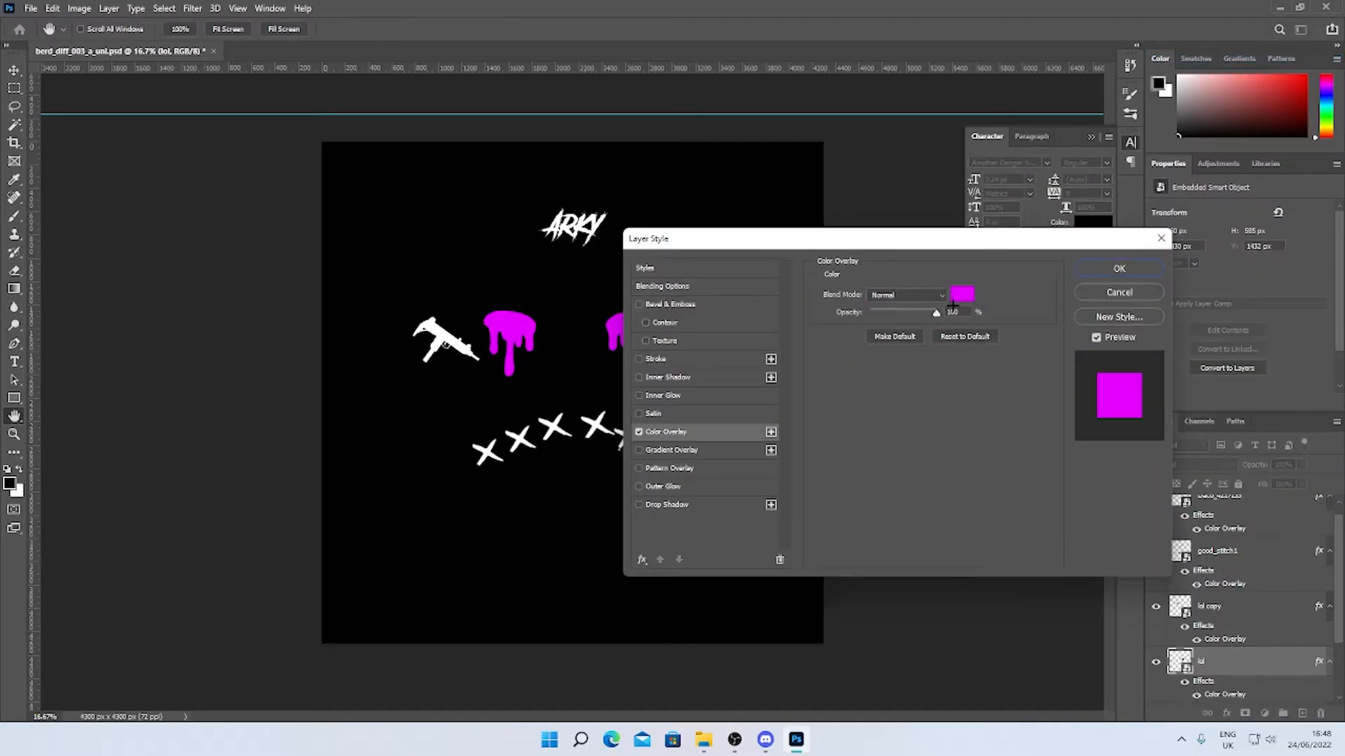
click(1091, 270)
Change the ARKY text layer's Color Overlay from white to magenta e400ff
click(601, 232)
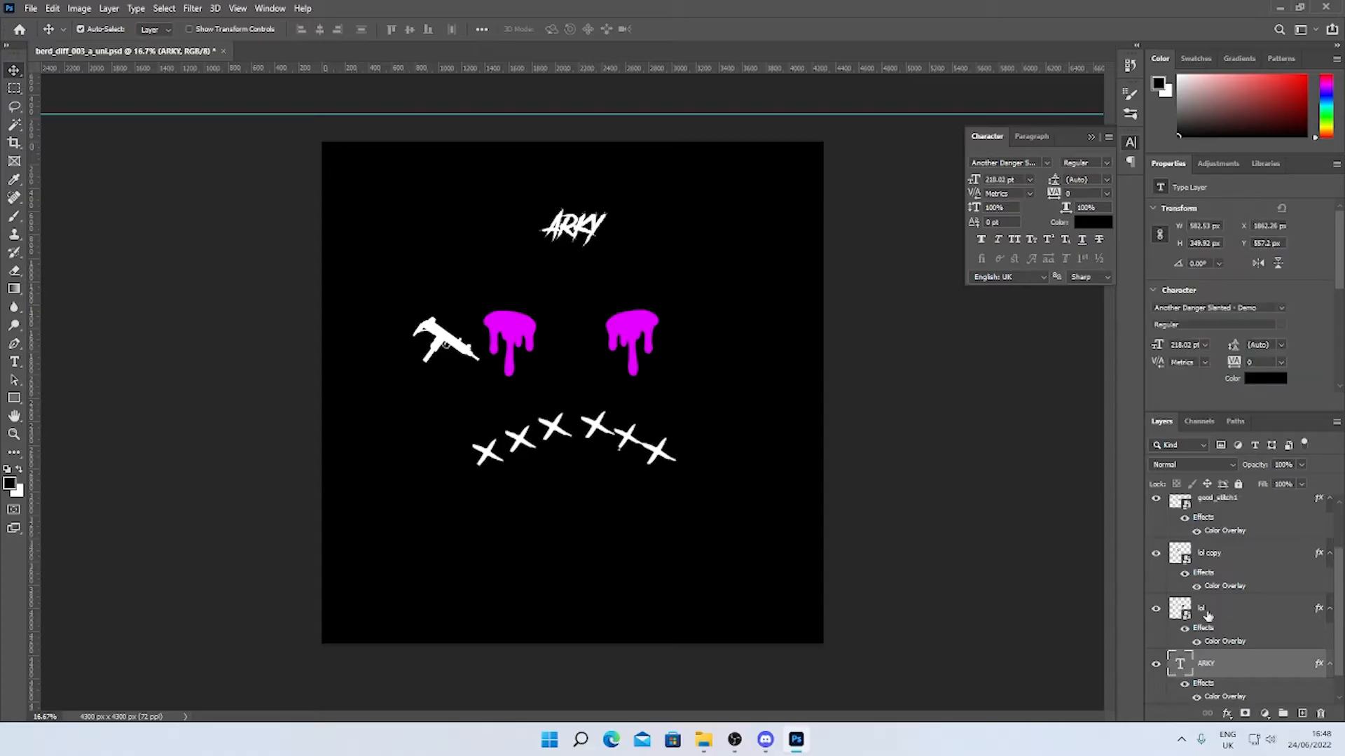
right_click(1235, 669)
click(1184, 54)
click(659, 432)
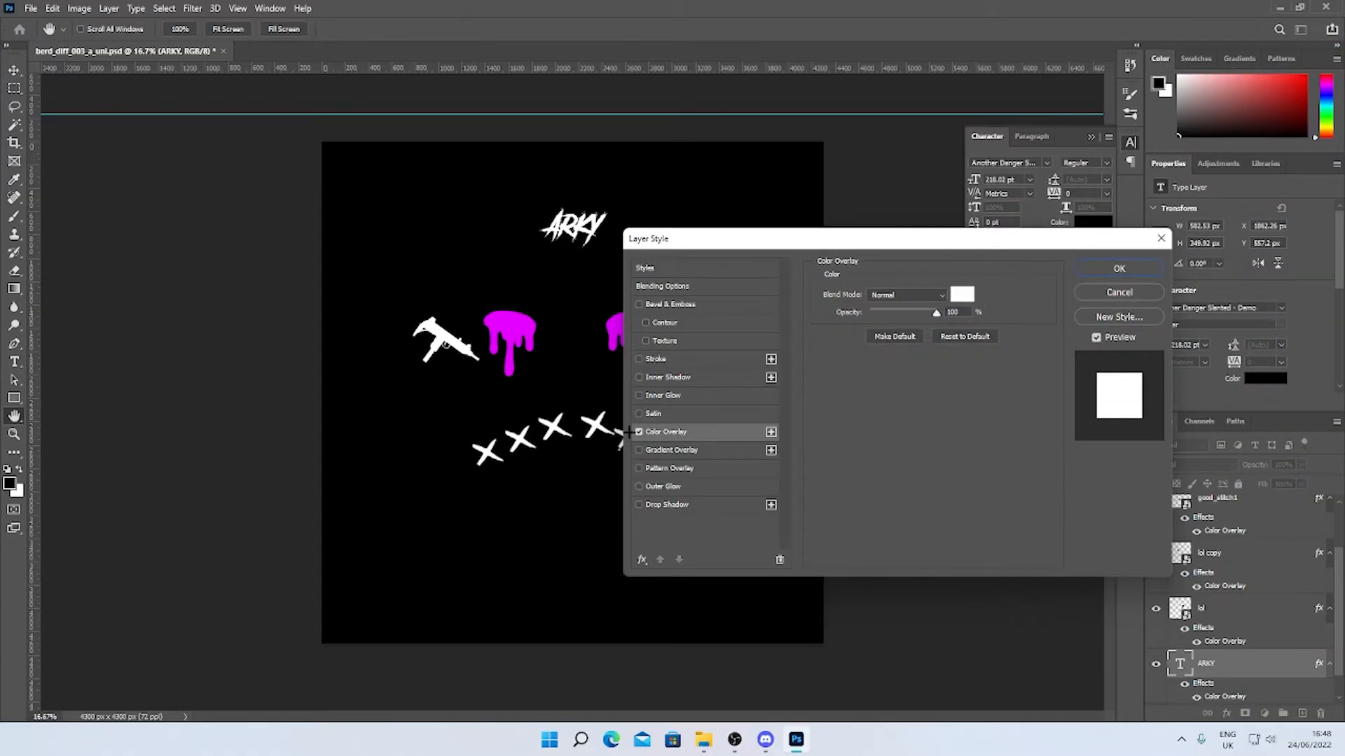
click(961, 295)
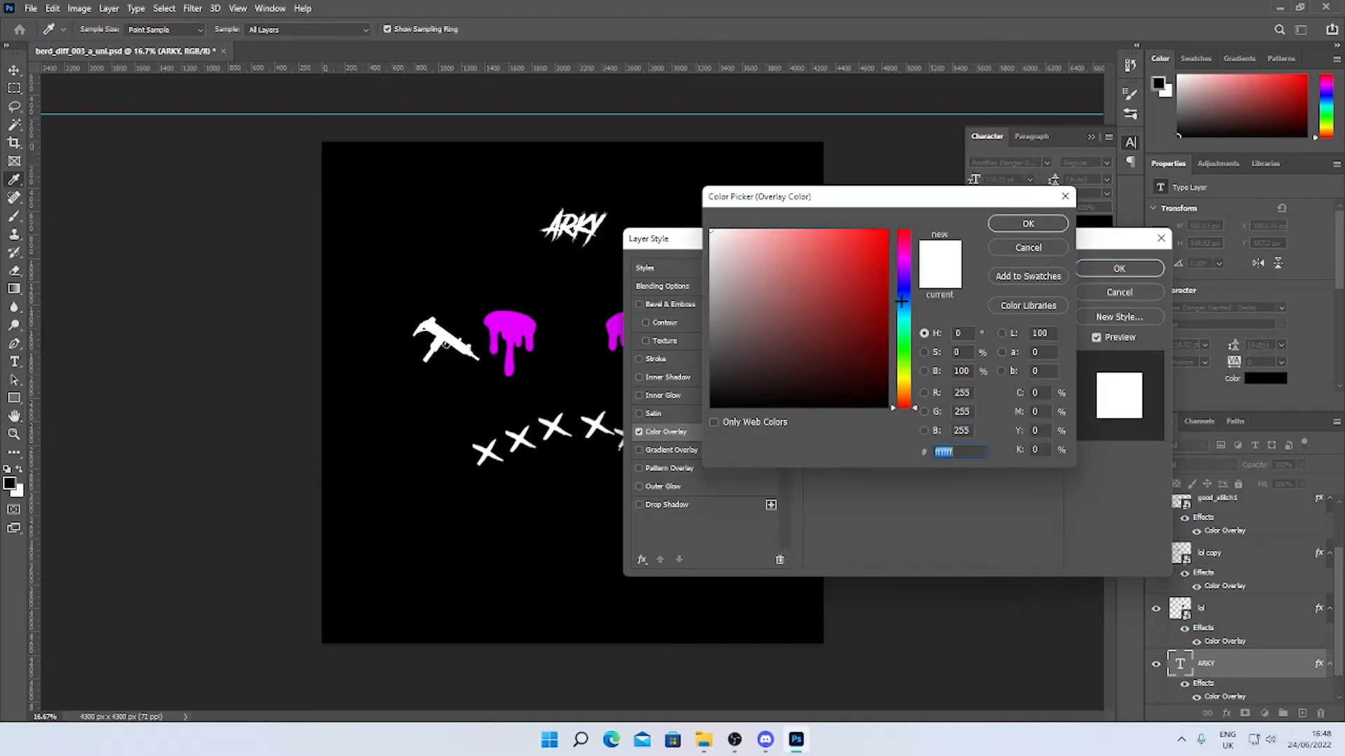
drag(901, 302, 903, 273)
key(ctrl+v)
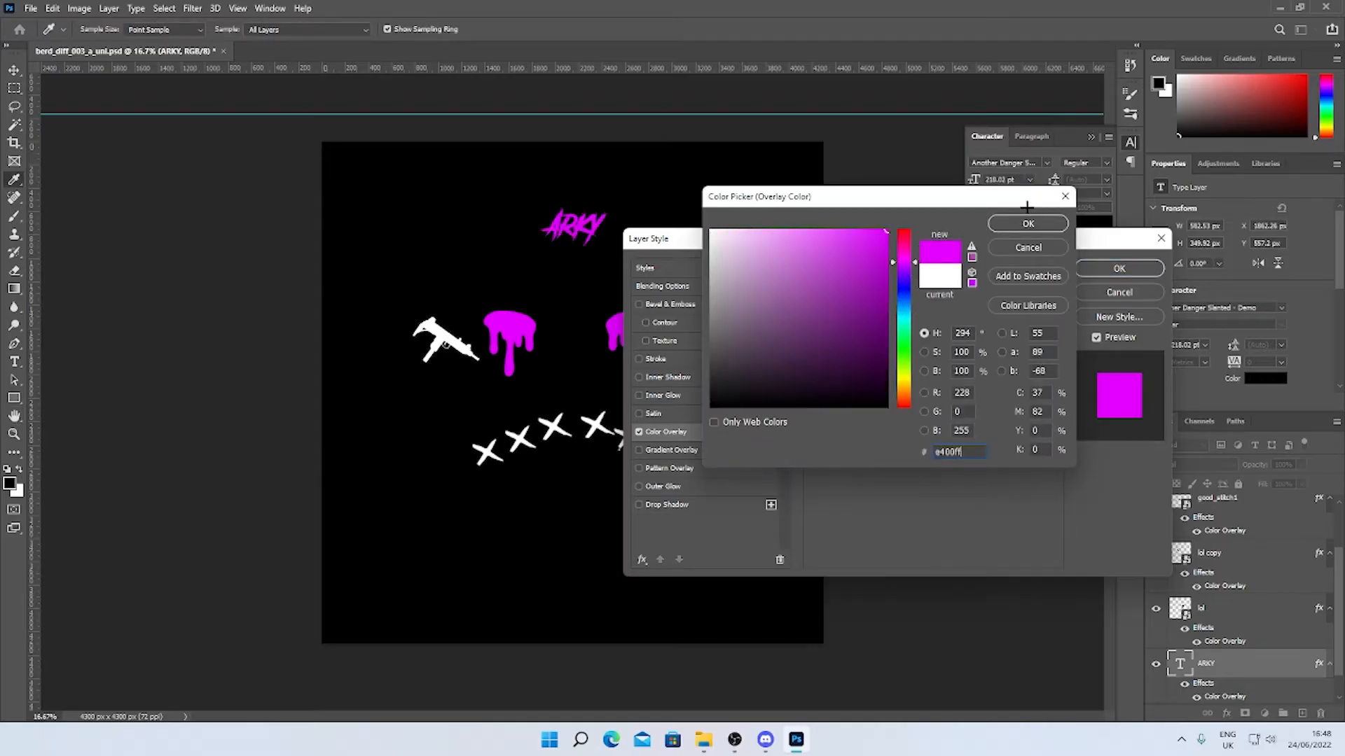
click(1027, 222)
click(1119, 269)
Set the Color Overlay of the gun graphic on layer Daco_4217133 to the same magenta e400ff
click(447, 343)
right_click(1195, 520)
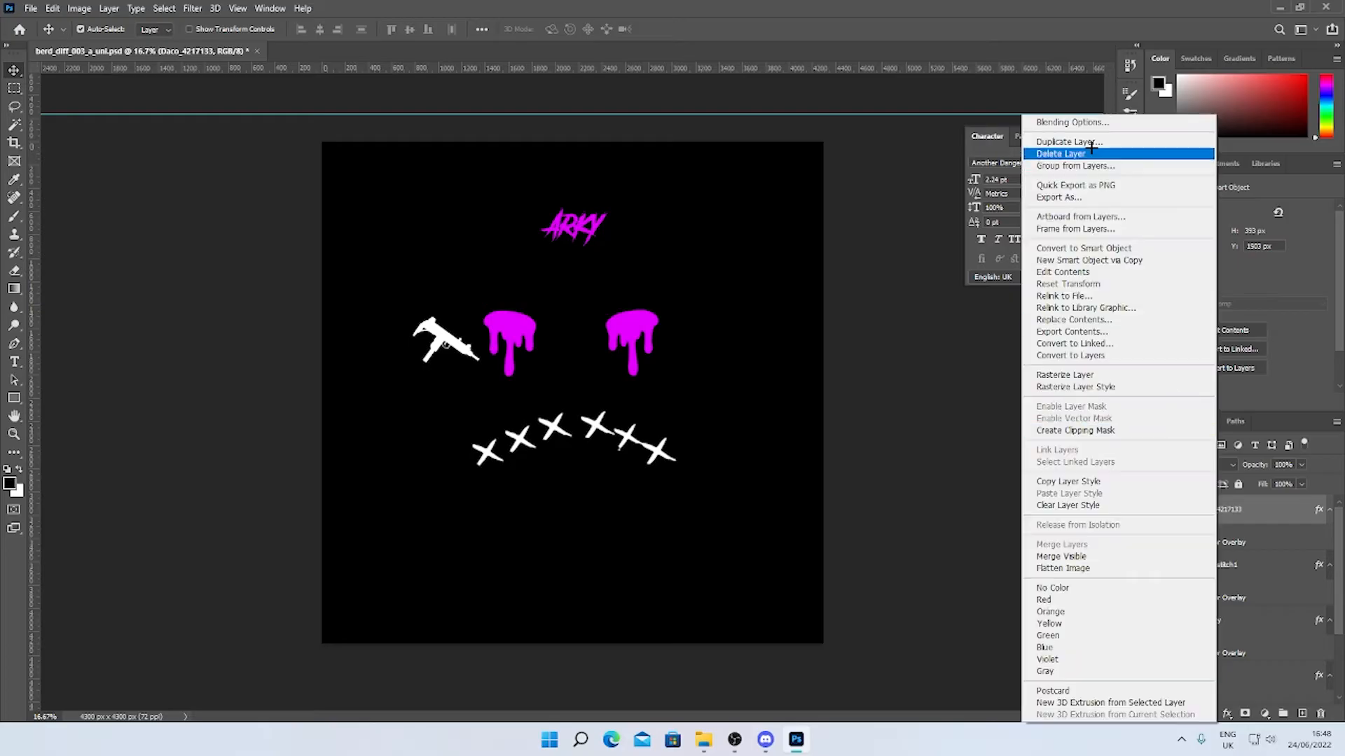
click(1064, 122)
click(686, 432)
click(962, 294)
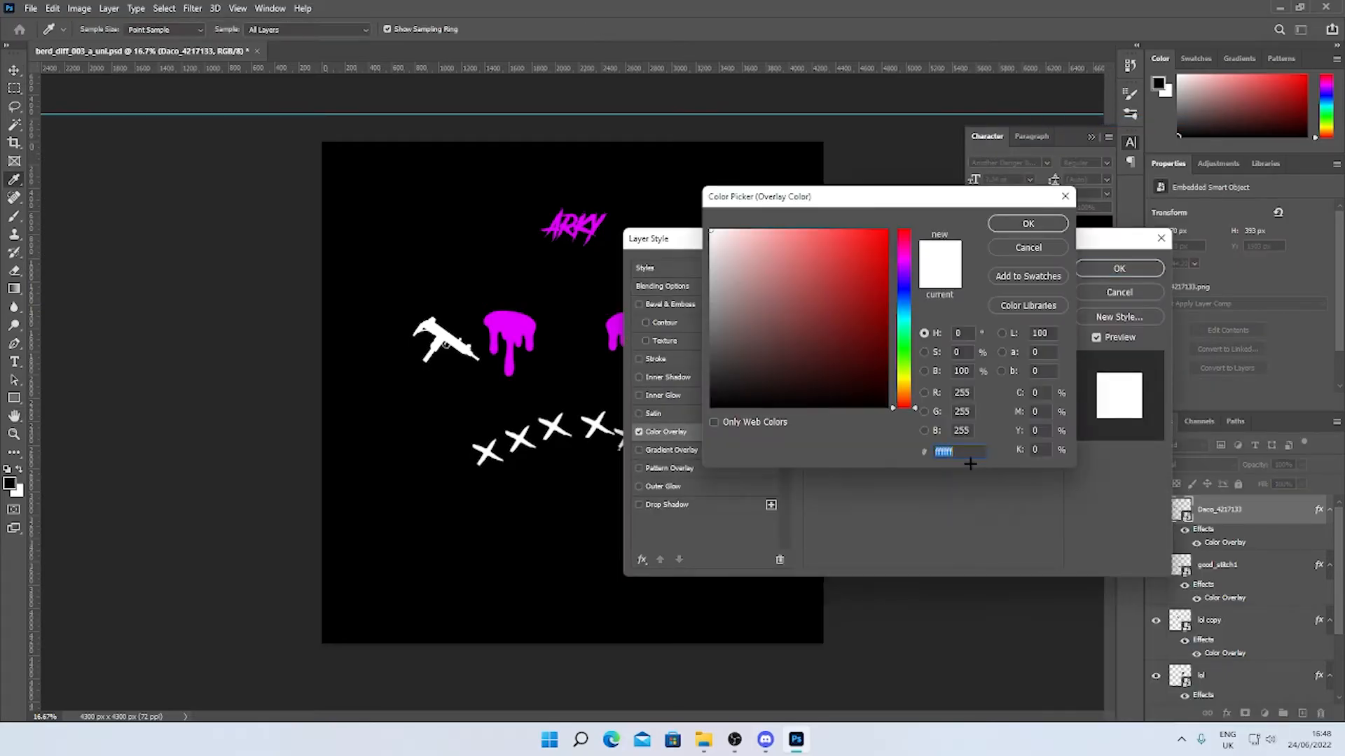
key(ctrl+v)
click(1028, 222)
click(1119, 268)
Recolour the stitched mouth on layer good_stitch1 with the magenta e400ff Color Overlay
click(662, 451)
right_click(1218, 565)
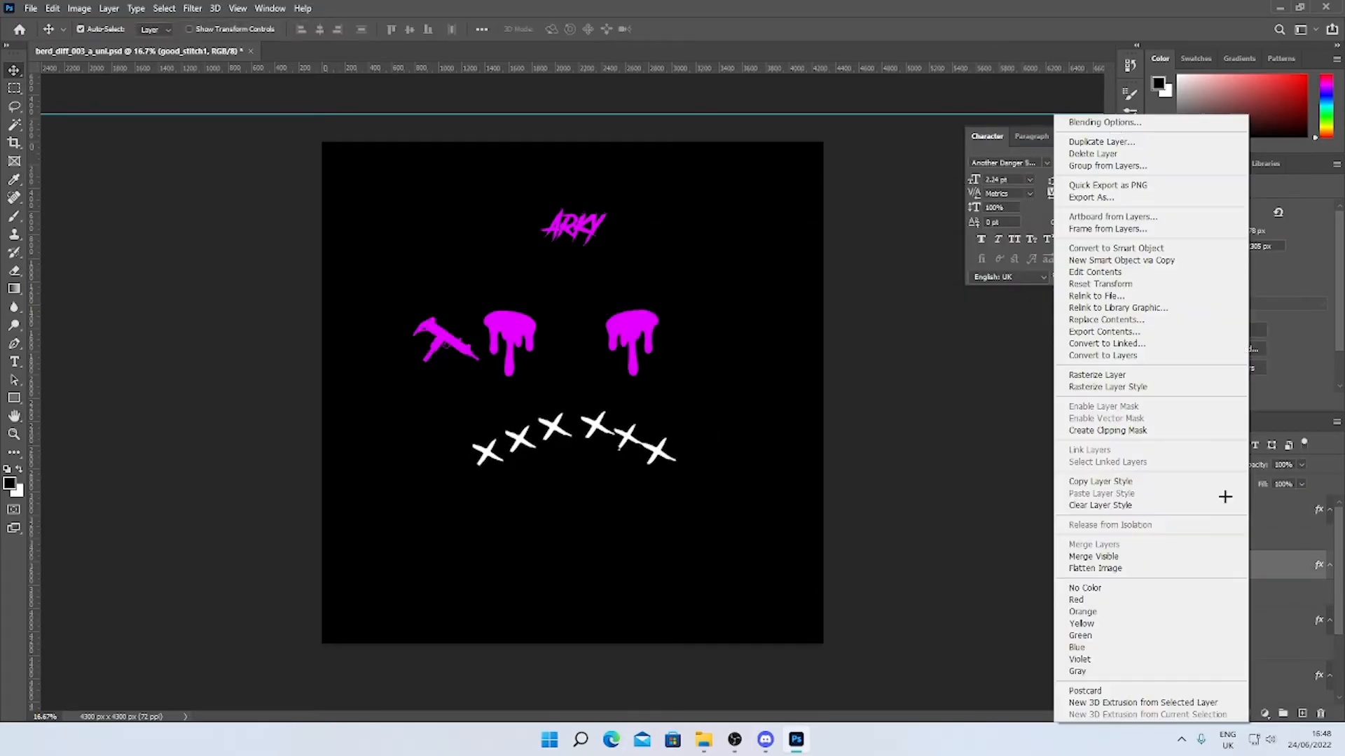
click(1110, 123)
click(685, 430)
click(961, 294)
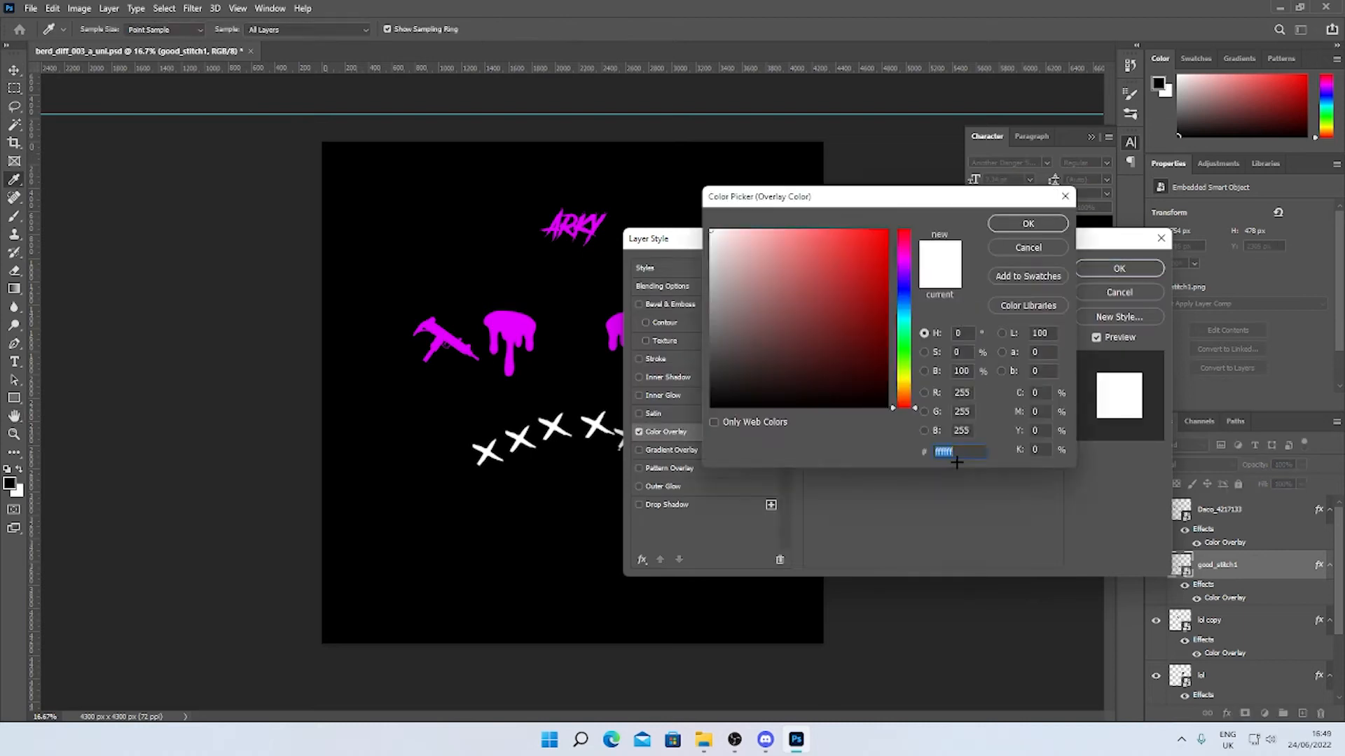
key(ctrl+v)
click(1029, 222)
click(1120, 269)
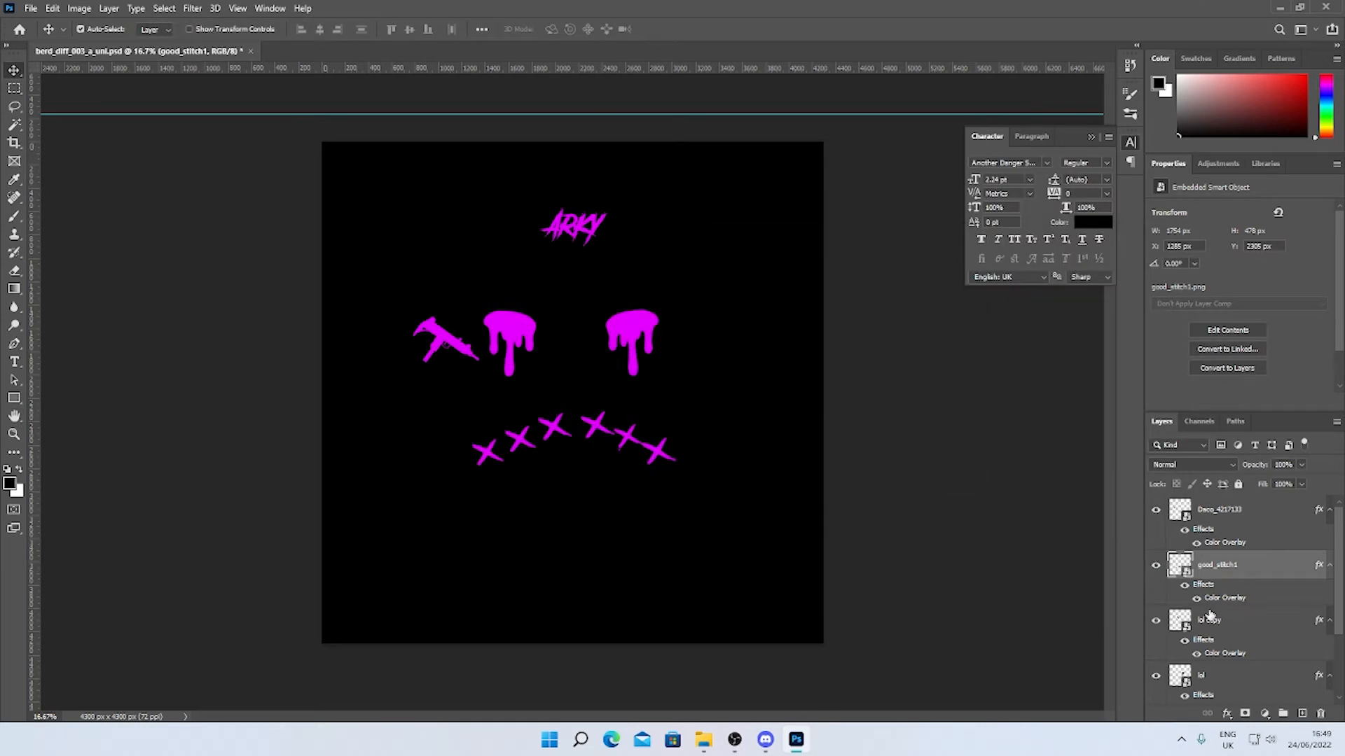
Apply the Add Noise filter to the black background on Layer 1 at 12.03% with Uniform distribution
scroll(1209, 614, down, 3)
click(1236, 693)
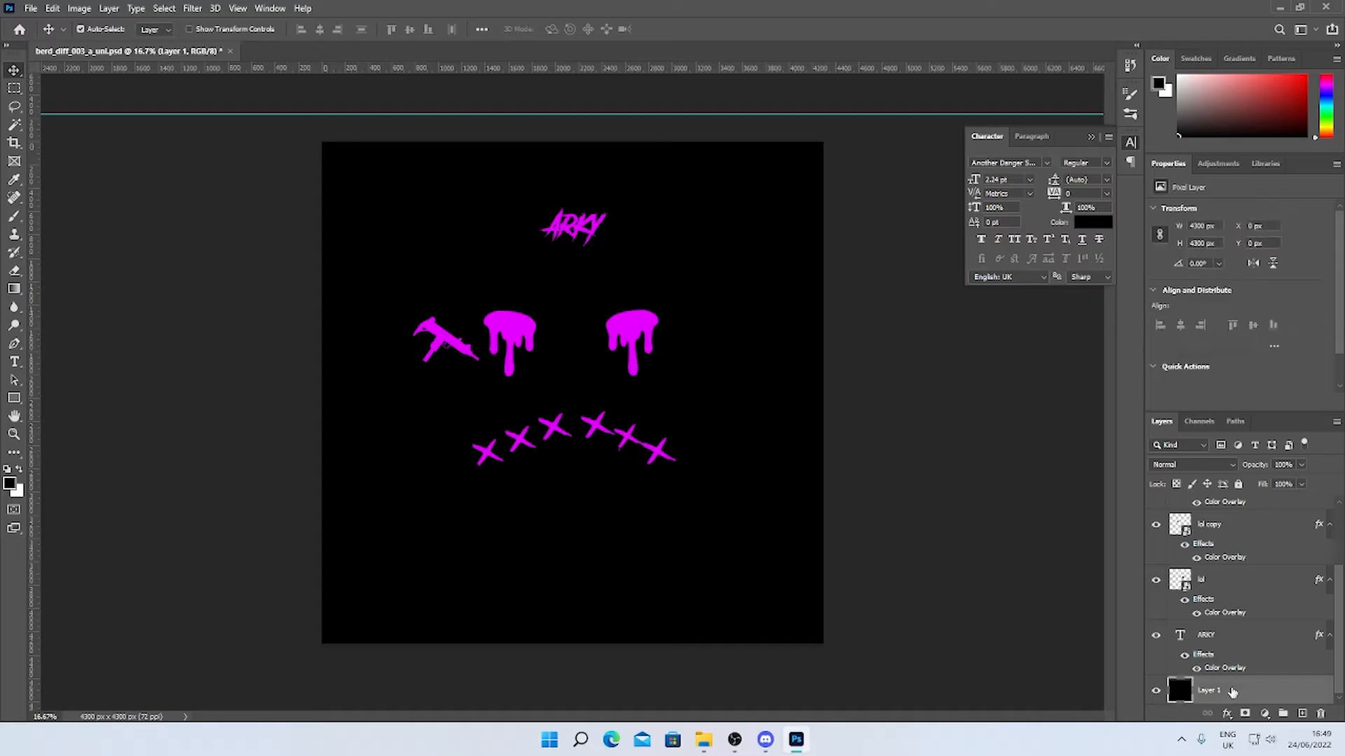
click(192, 8)
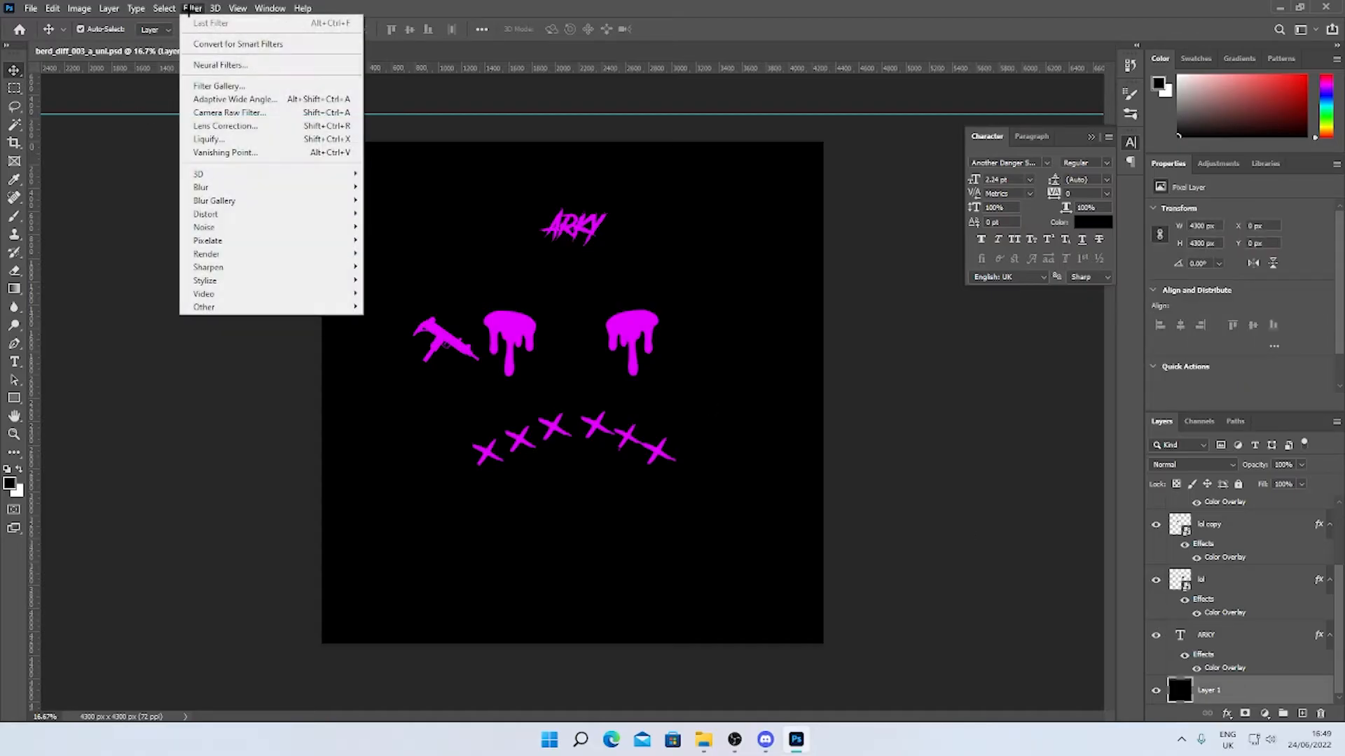
mouse_move(236, 226)
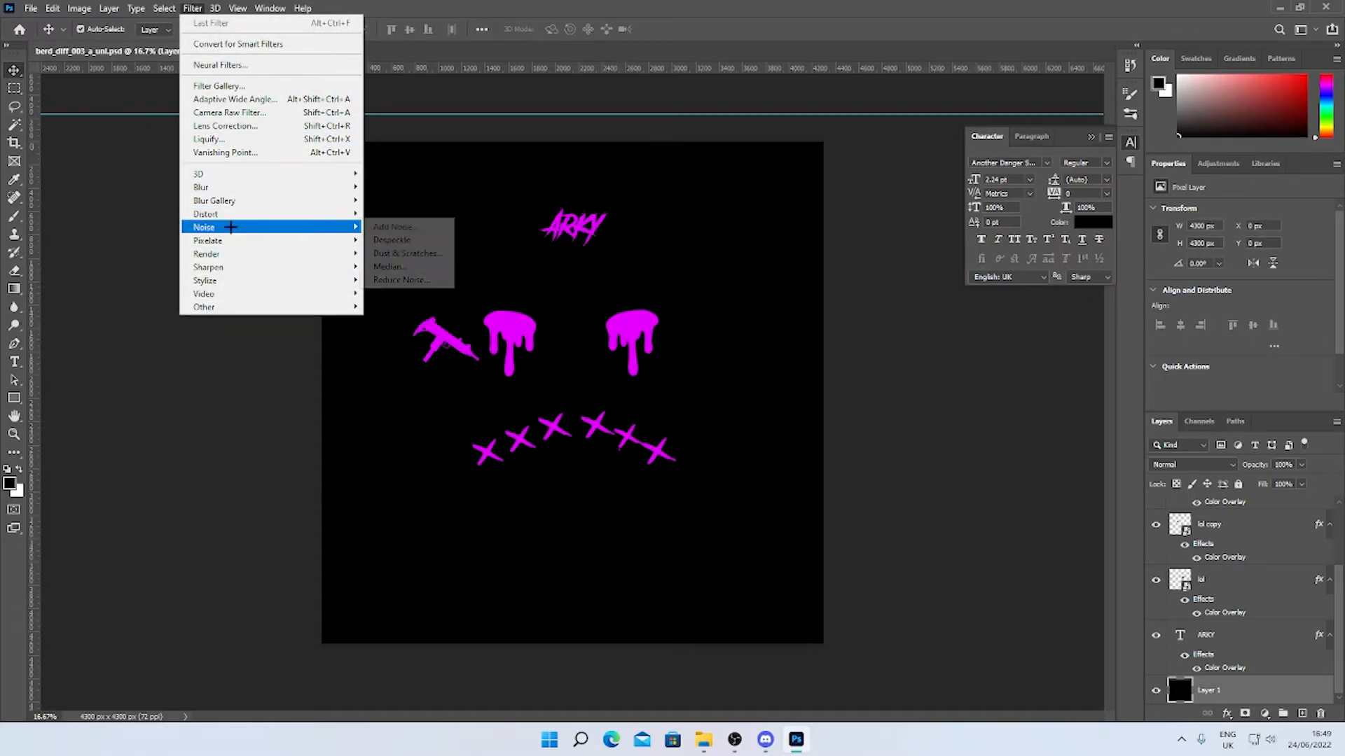
click(394, 226)
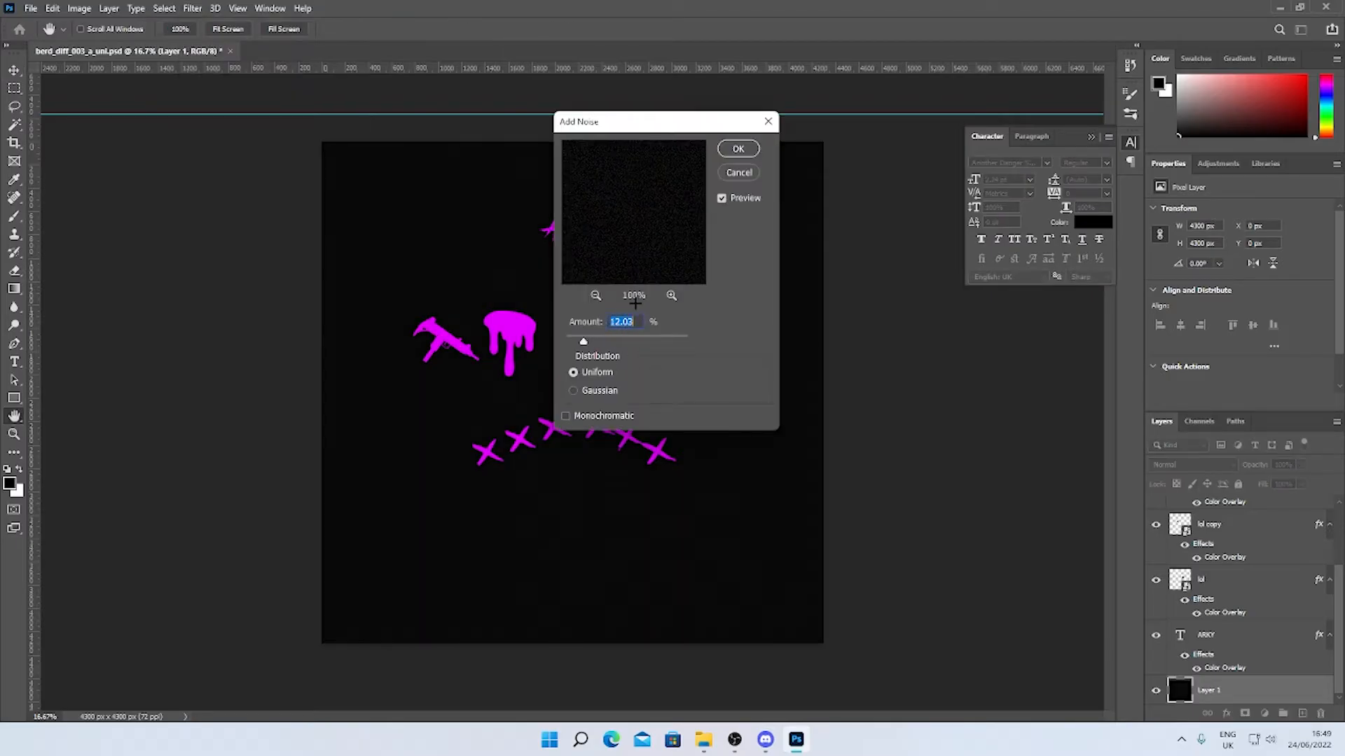
click(739, 150)
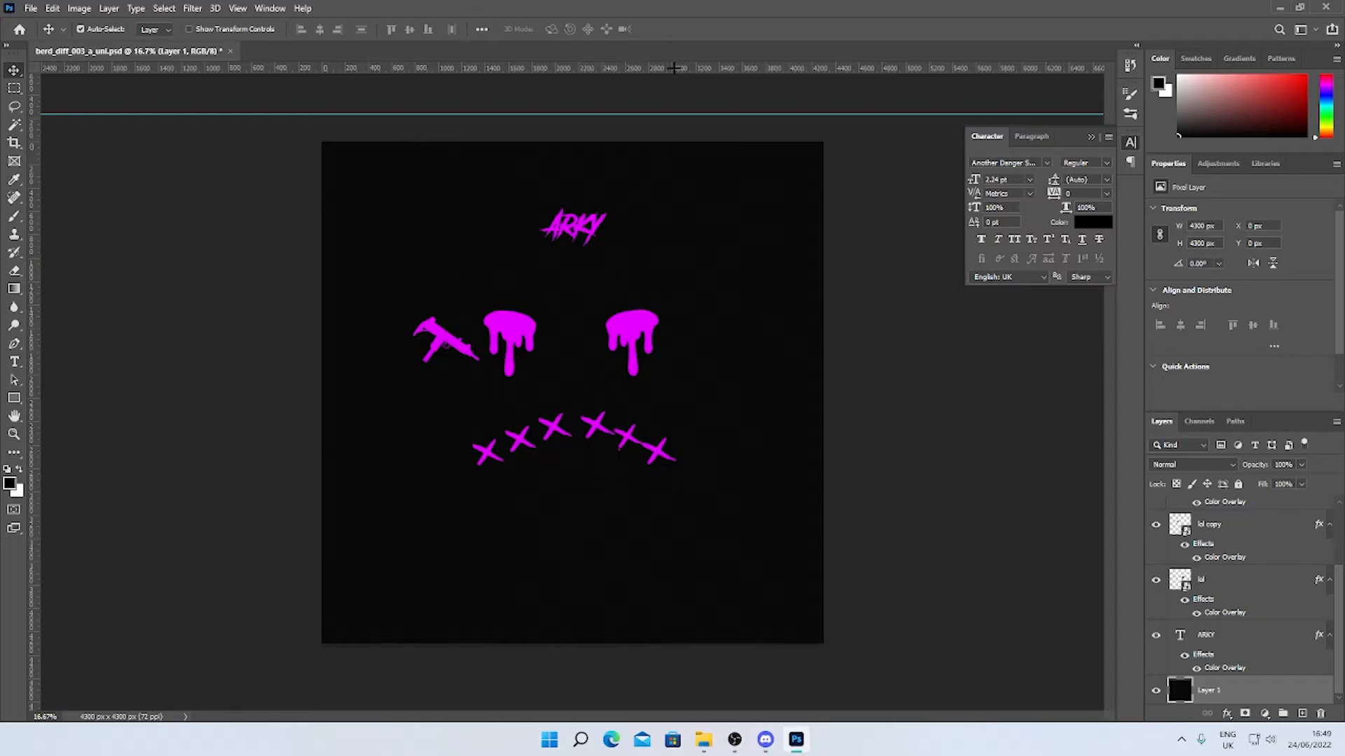
Save the mask design as berd_diff_003_a_uni.png in the Mask folder, replacing the existing PNG
click(30, 7)
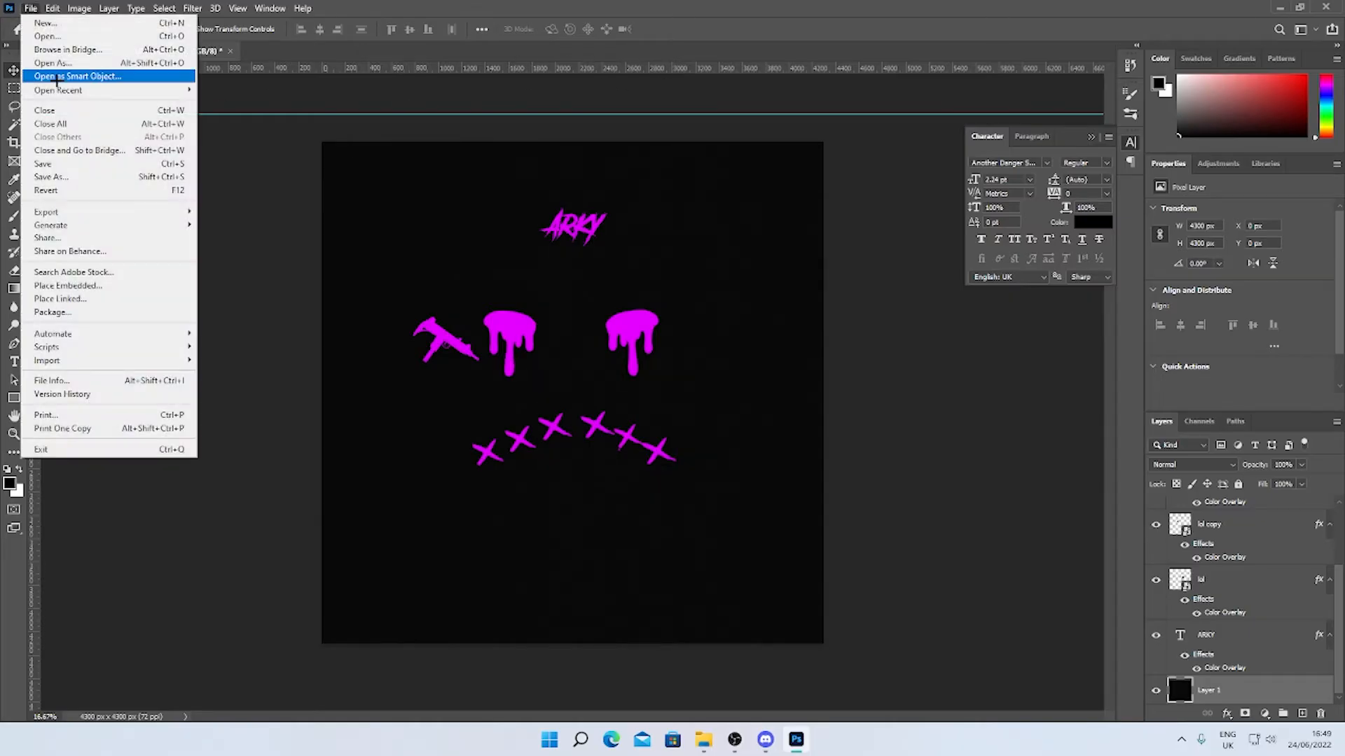
click(53, 177)
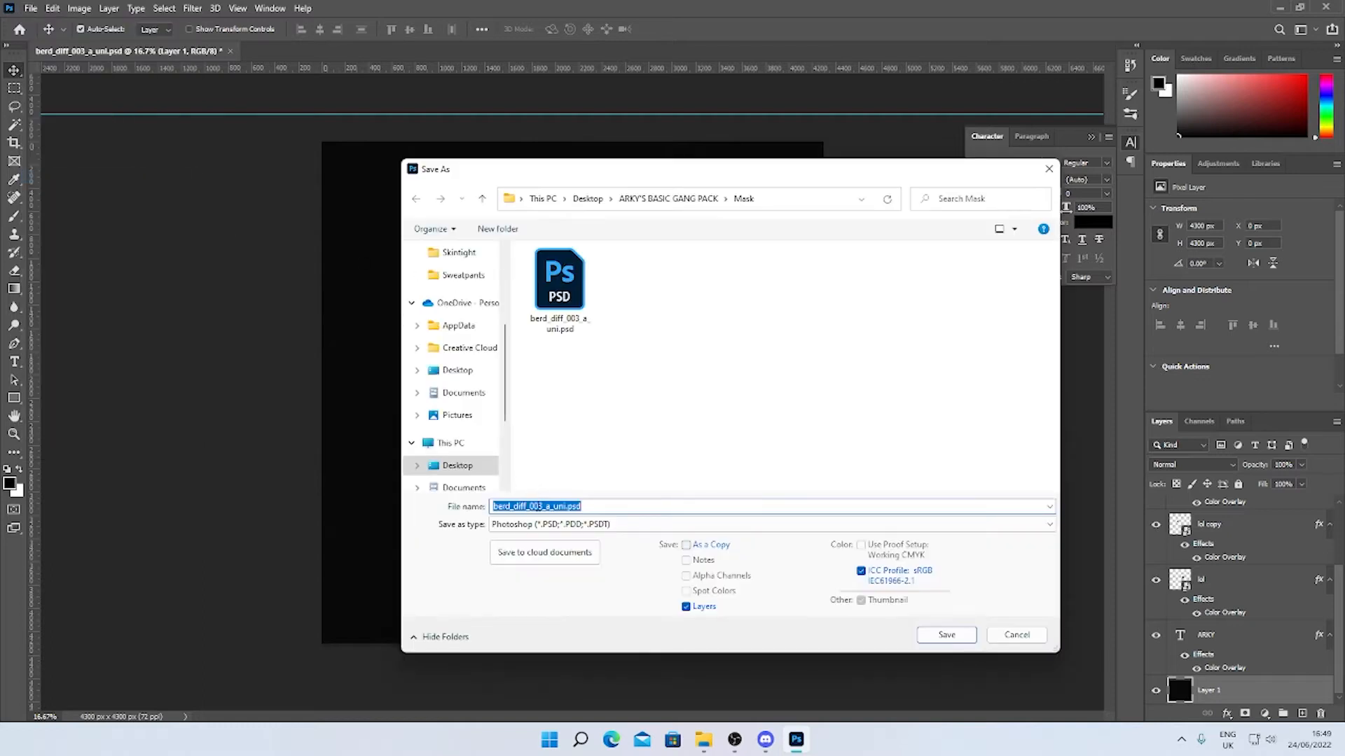
click(533, 523)
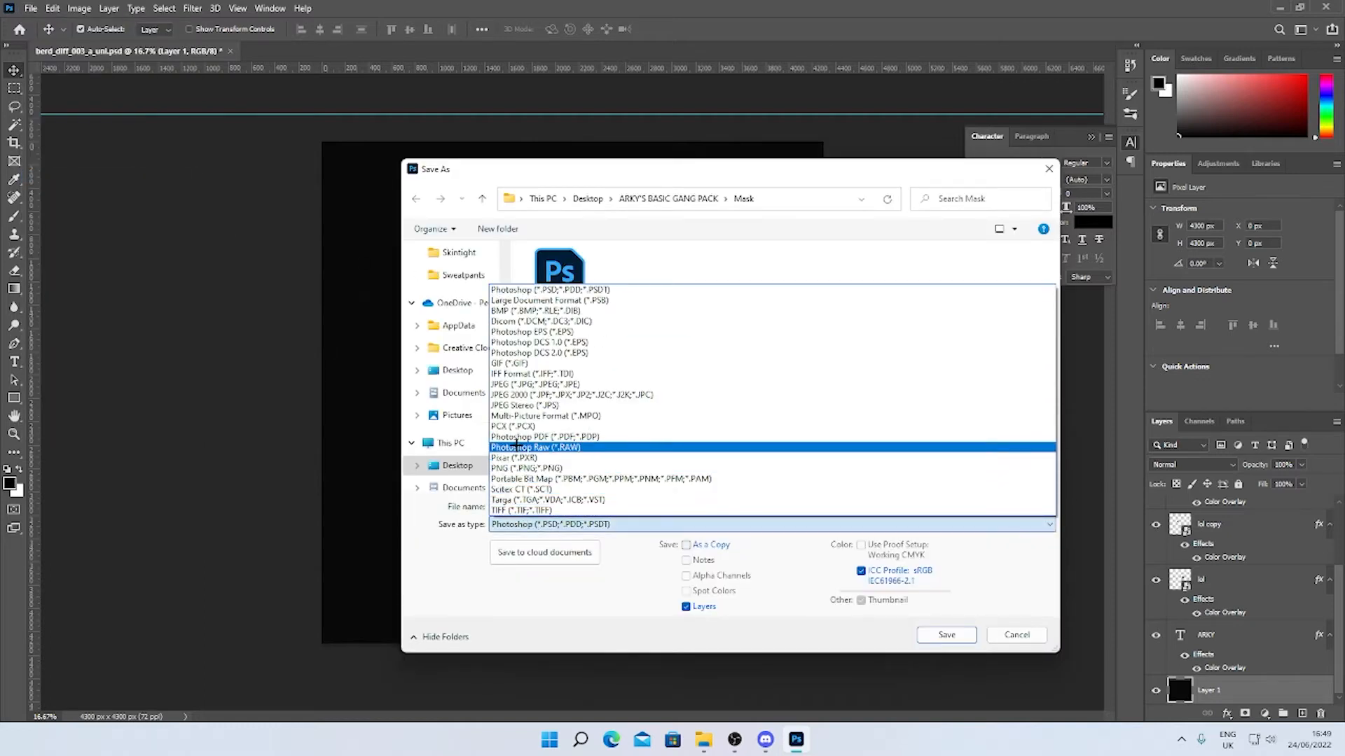
click(525, 468)
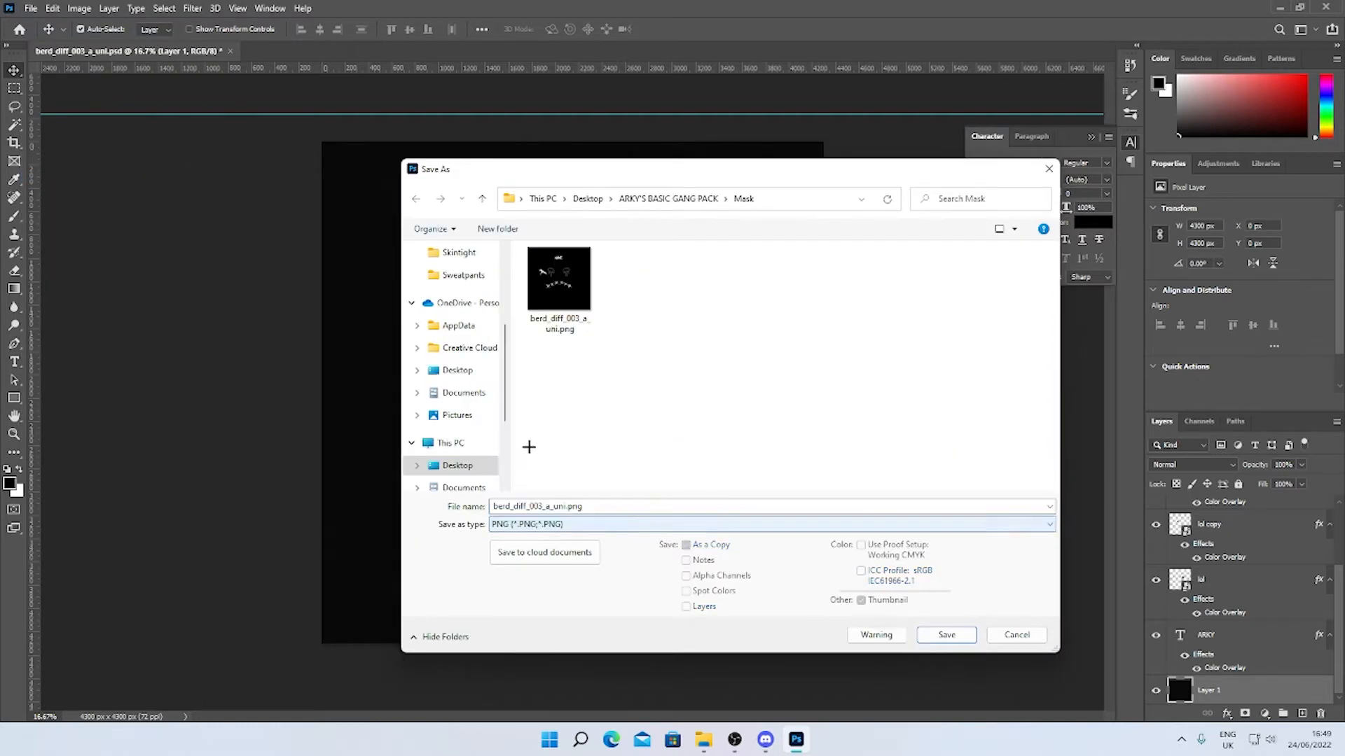
key(Return)
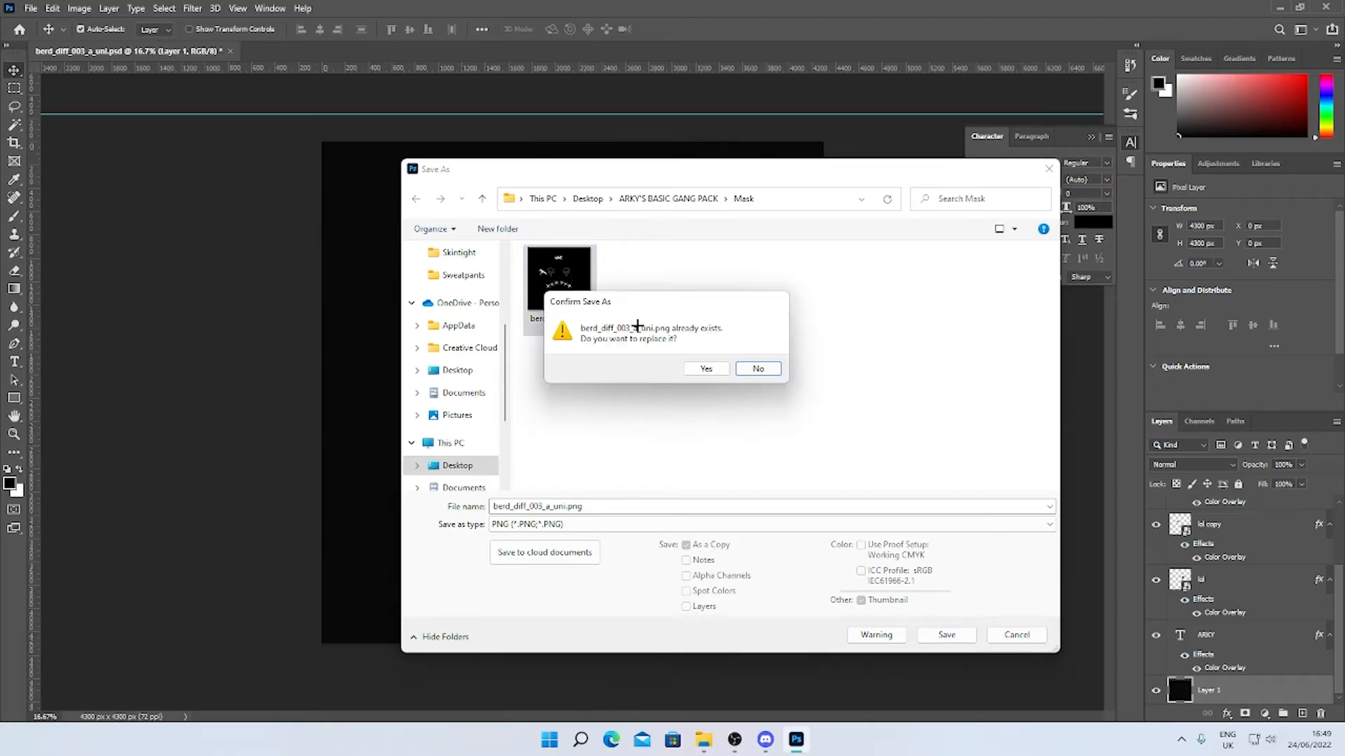
click(707, 369)
click(745, 226)
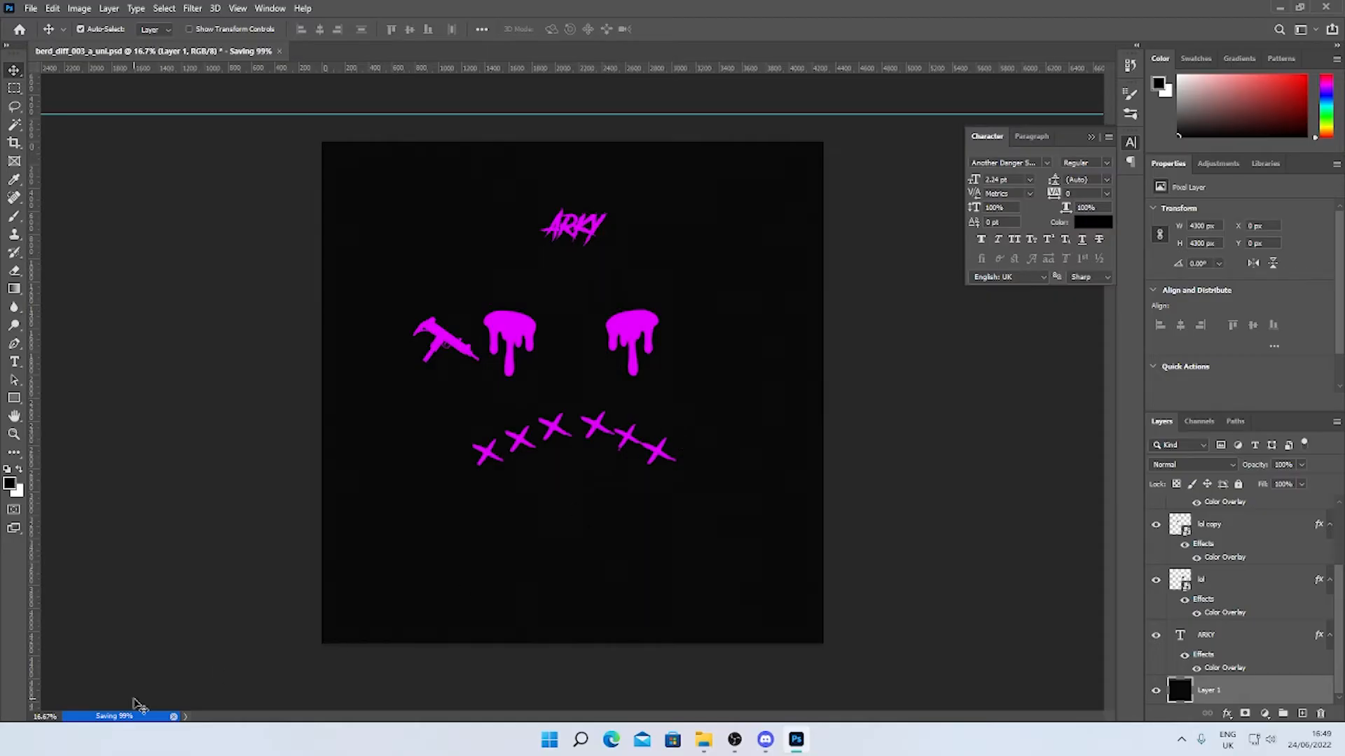
Launch OpenIV and select GTA V for Windows as the game
key(super)
text(openIV)
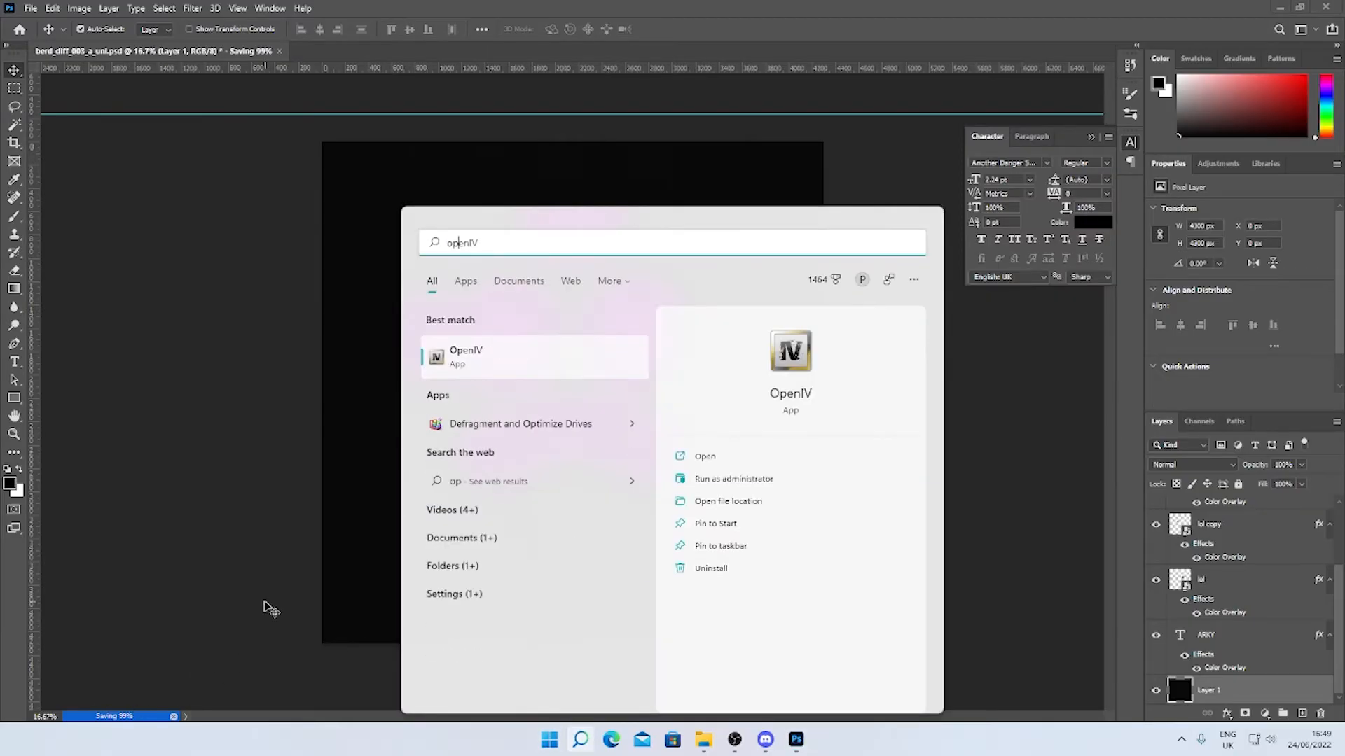
key(Escape)
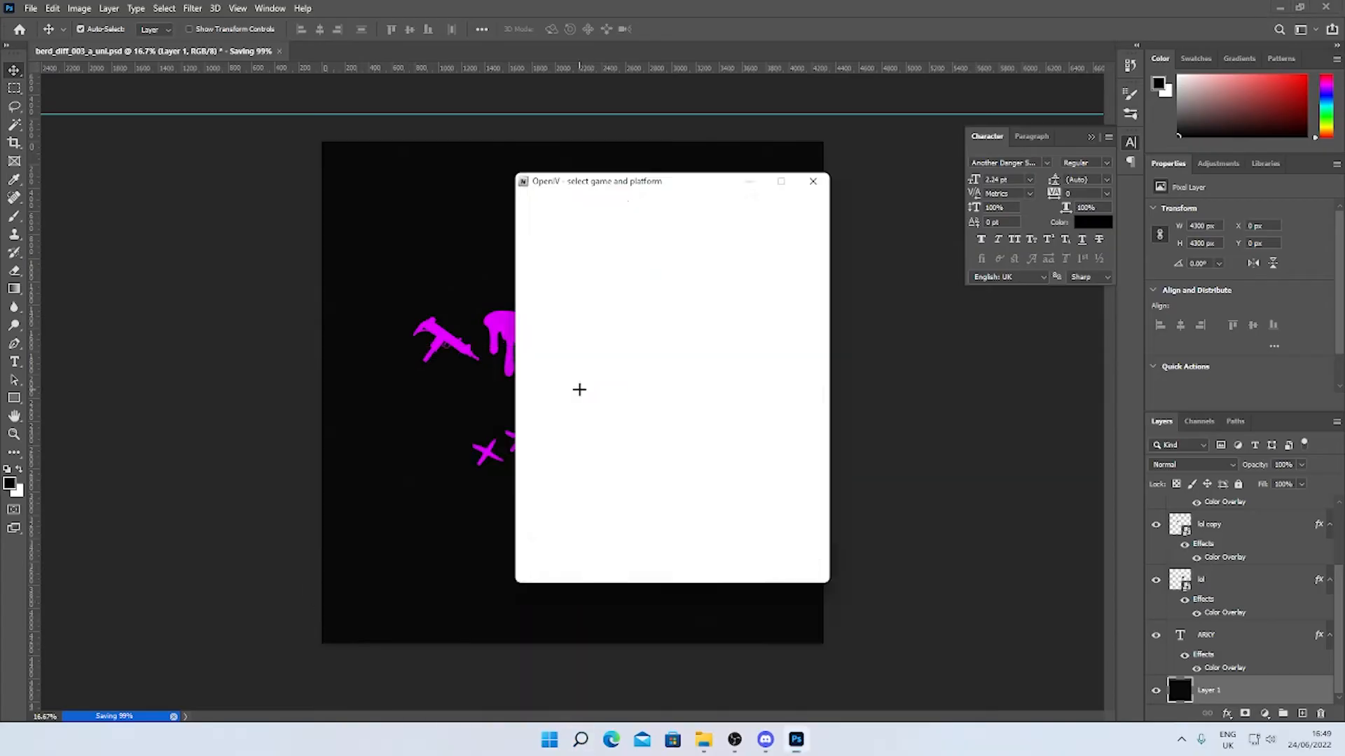
click(608, 396)
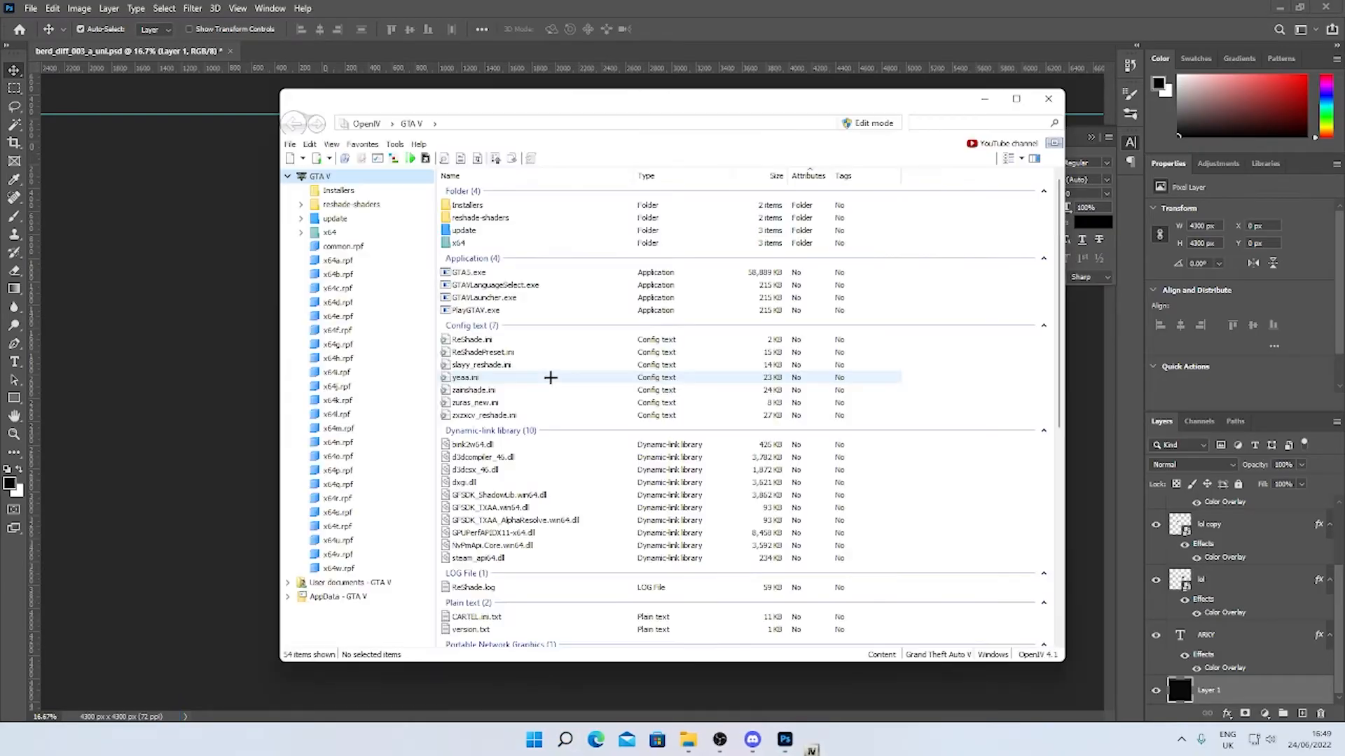
Open the Mask folder from ARKY'S BASIC GANG PACK on the Desktop and turn on edit mode
click(290, 144)
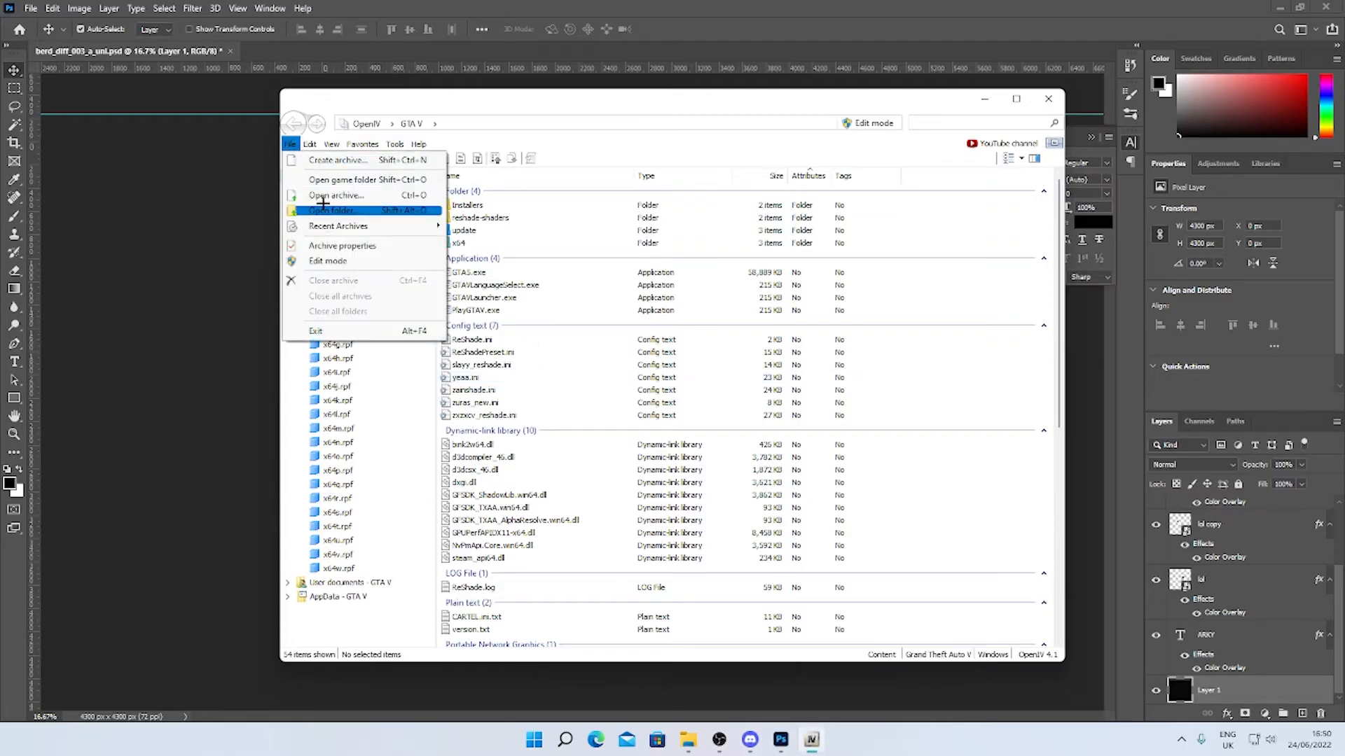
click(328, 209)
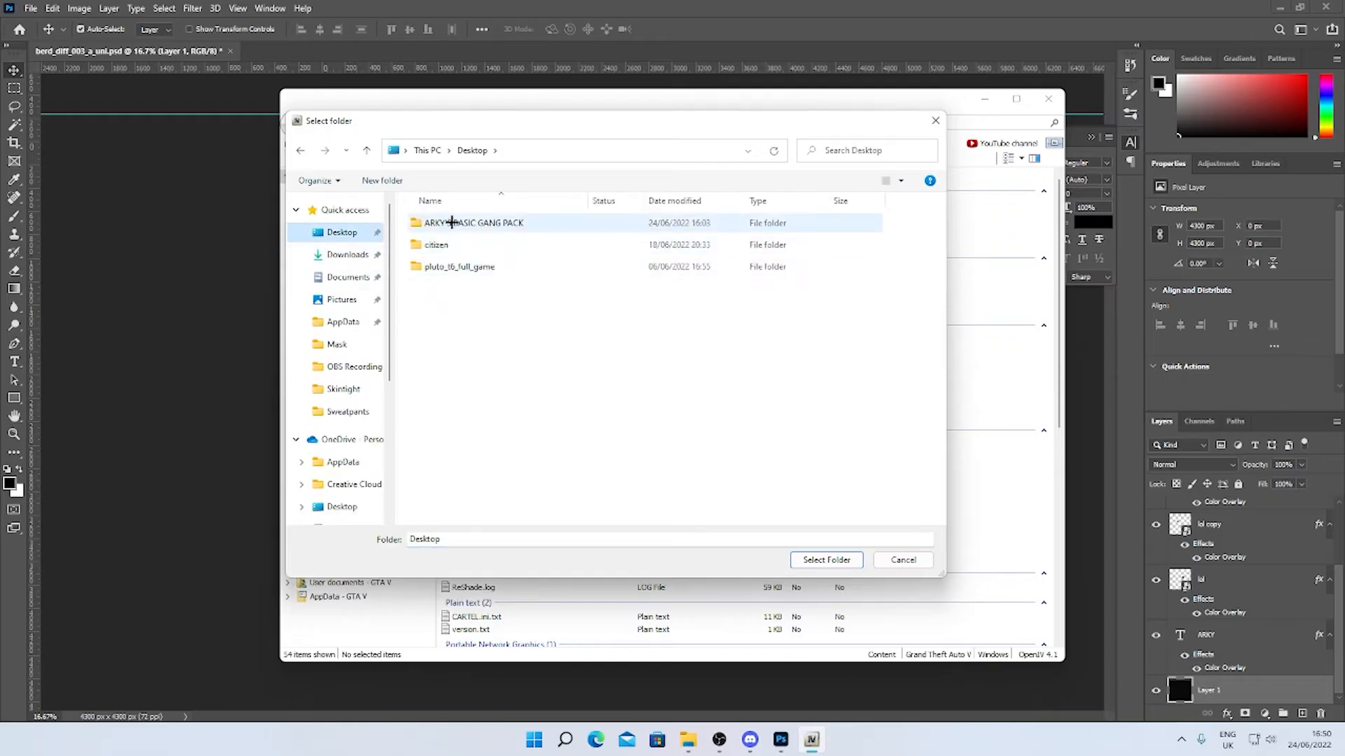
double_click(452, 222)
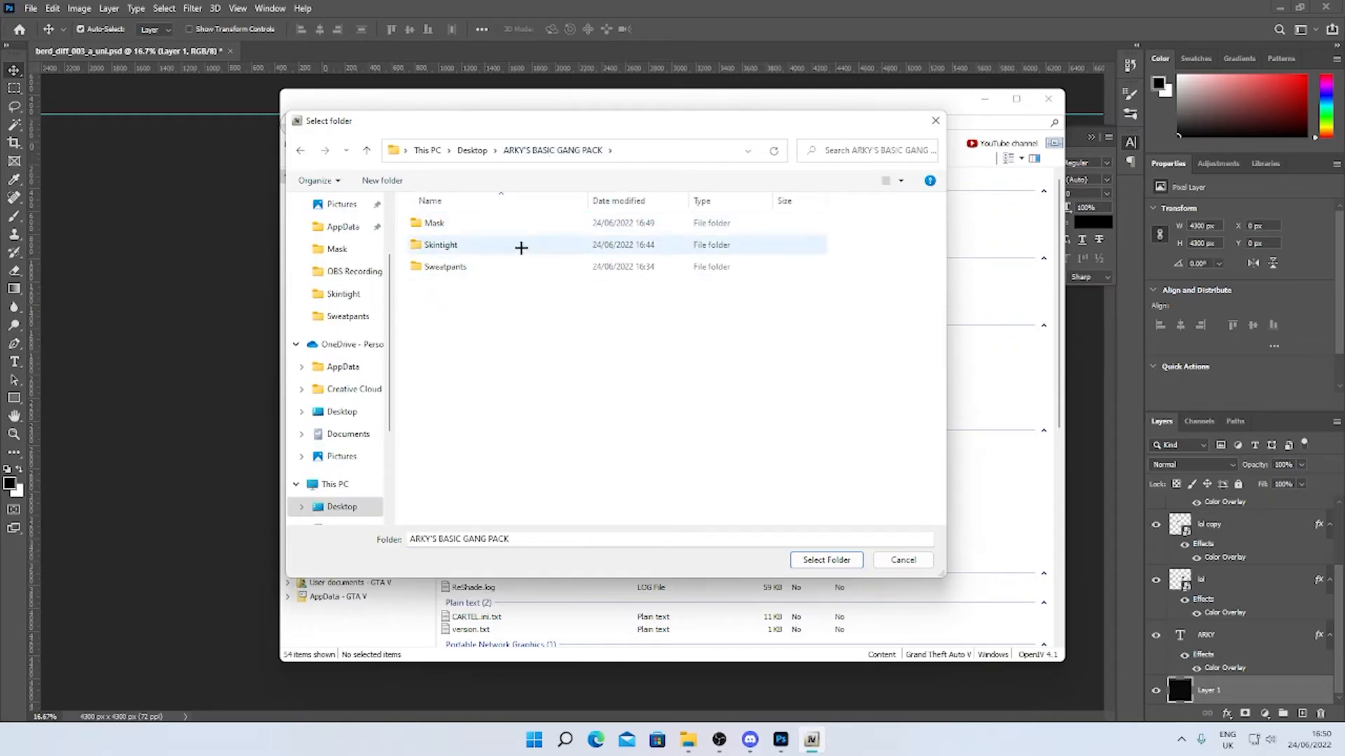
double_click(481, 221)
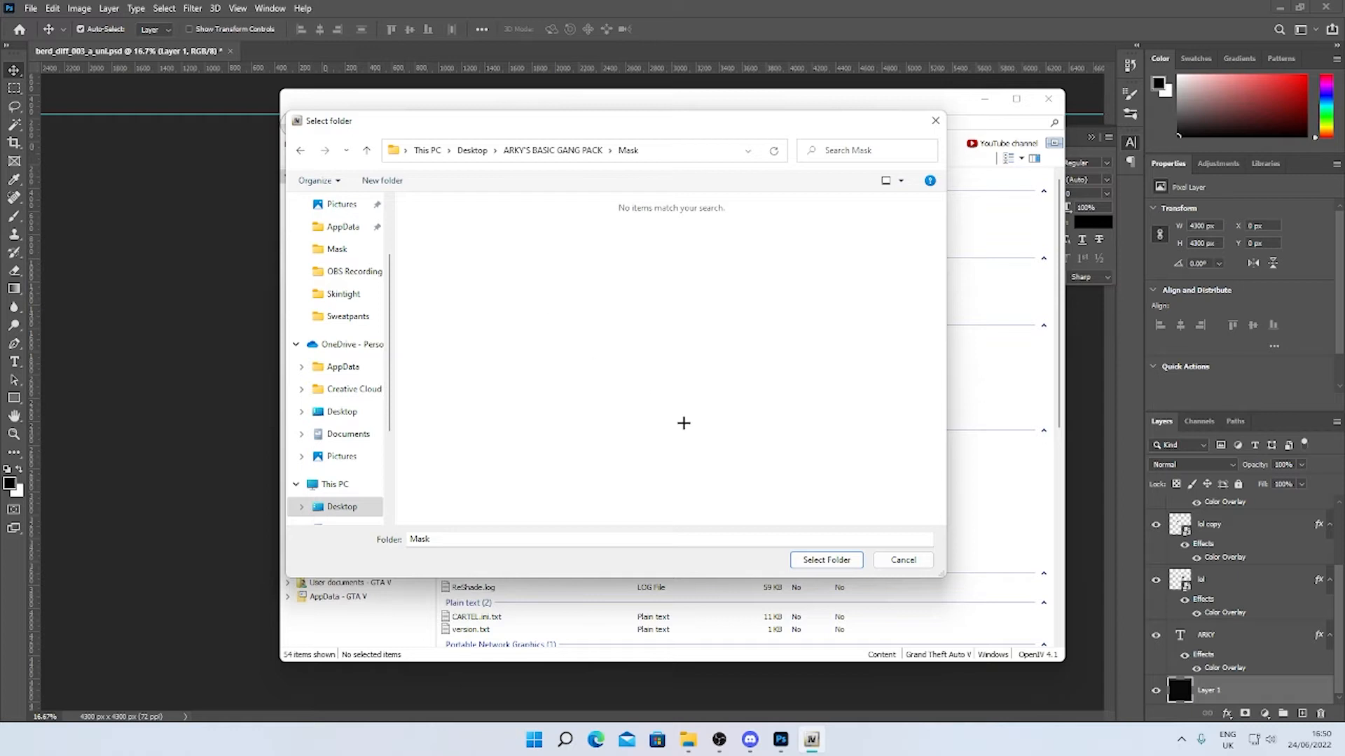
click(827, 561)
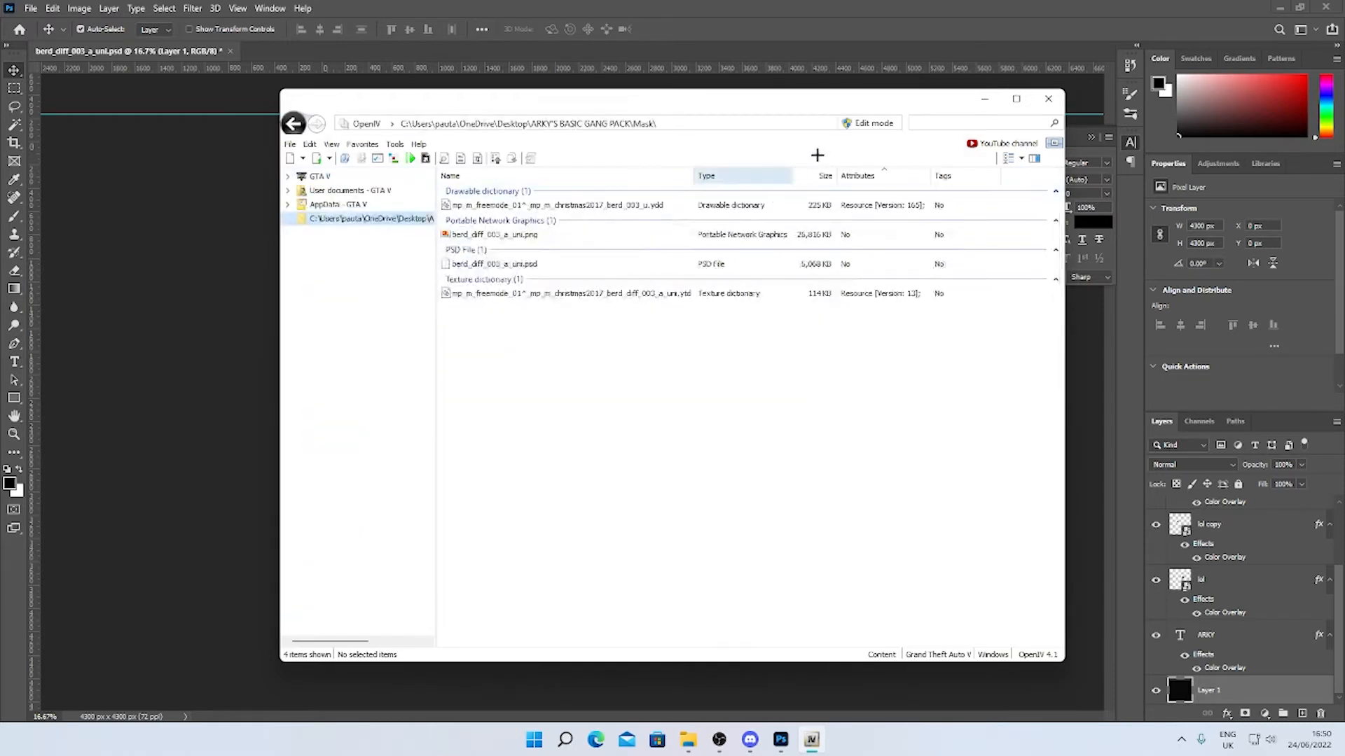
click(870, 123)
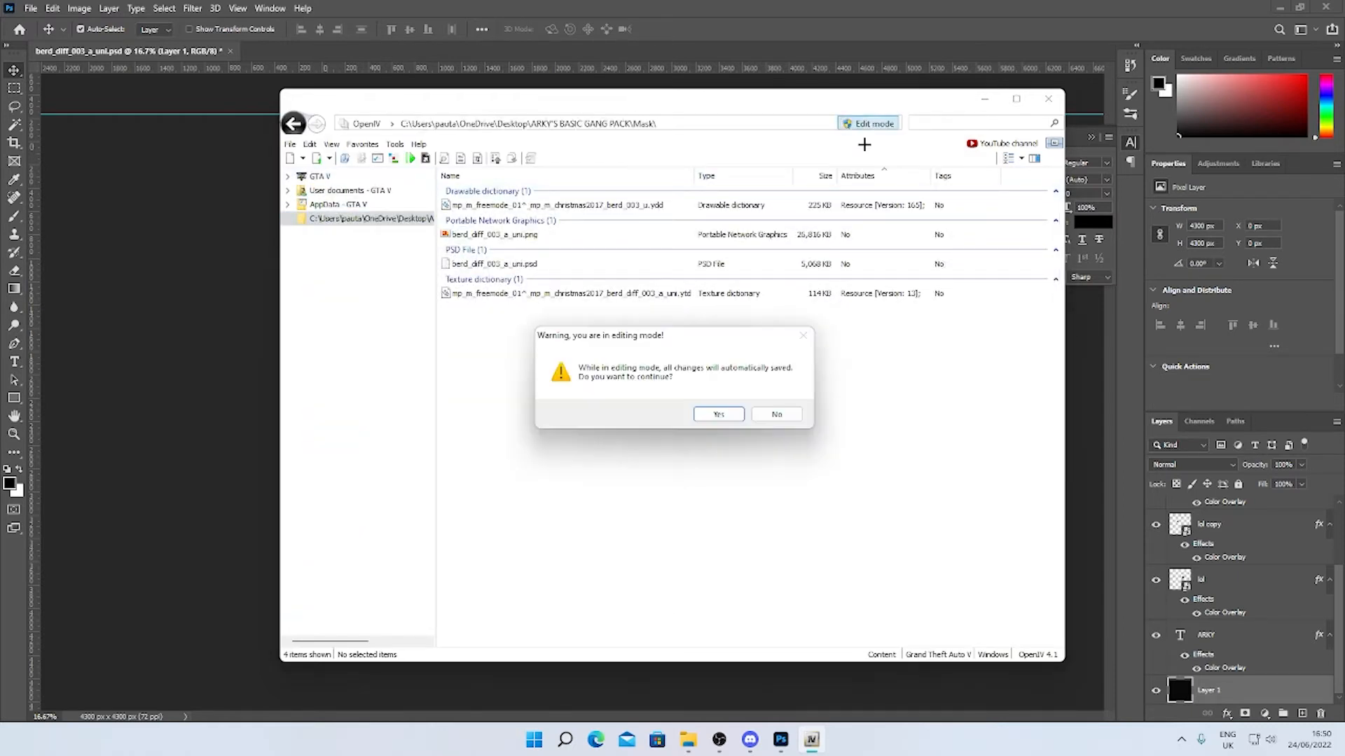
click(724, 414)
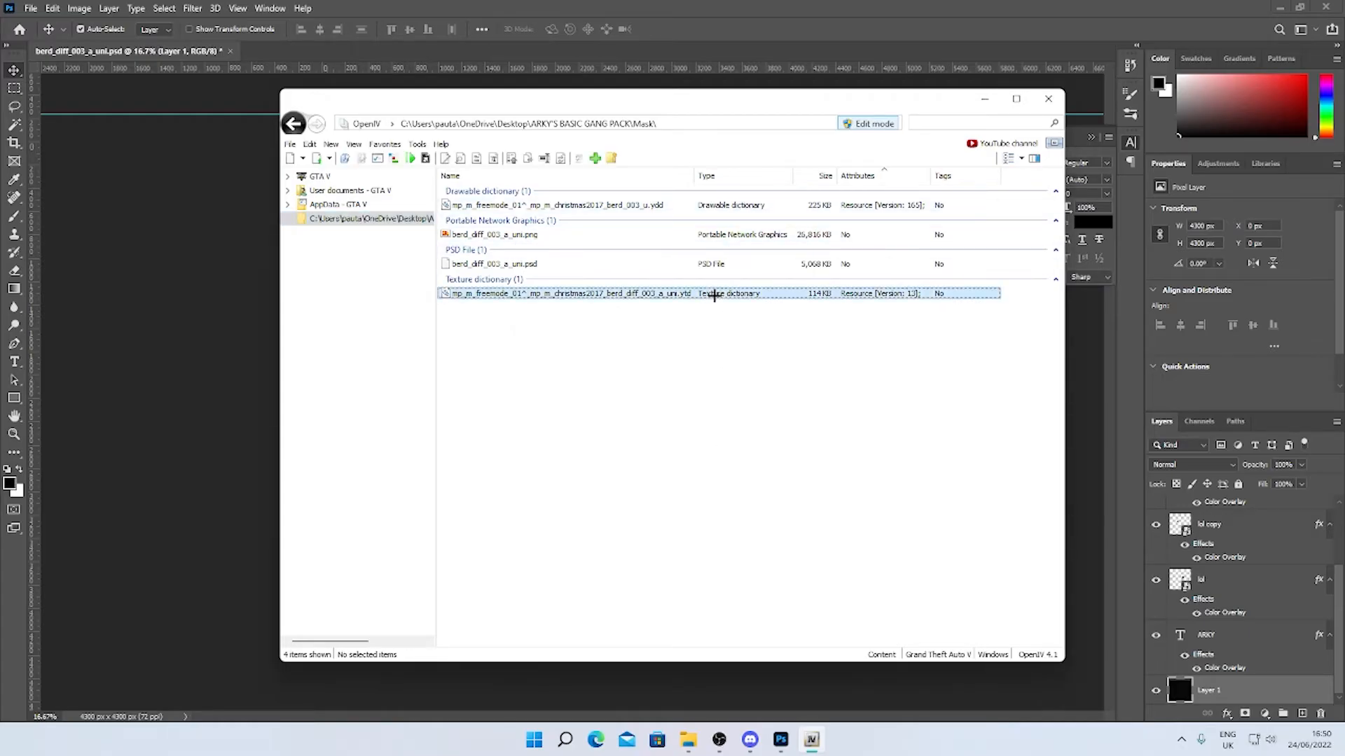
Replace the berd_diff_003_a_uni texture in the mask's .ytd file with berd_diff_003_a_uni.png and save it
double_click(714, 297)
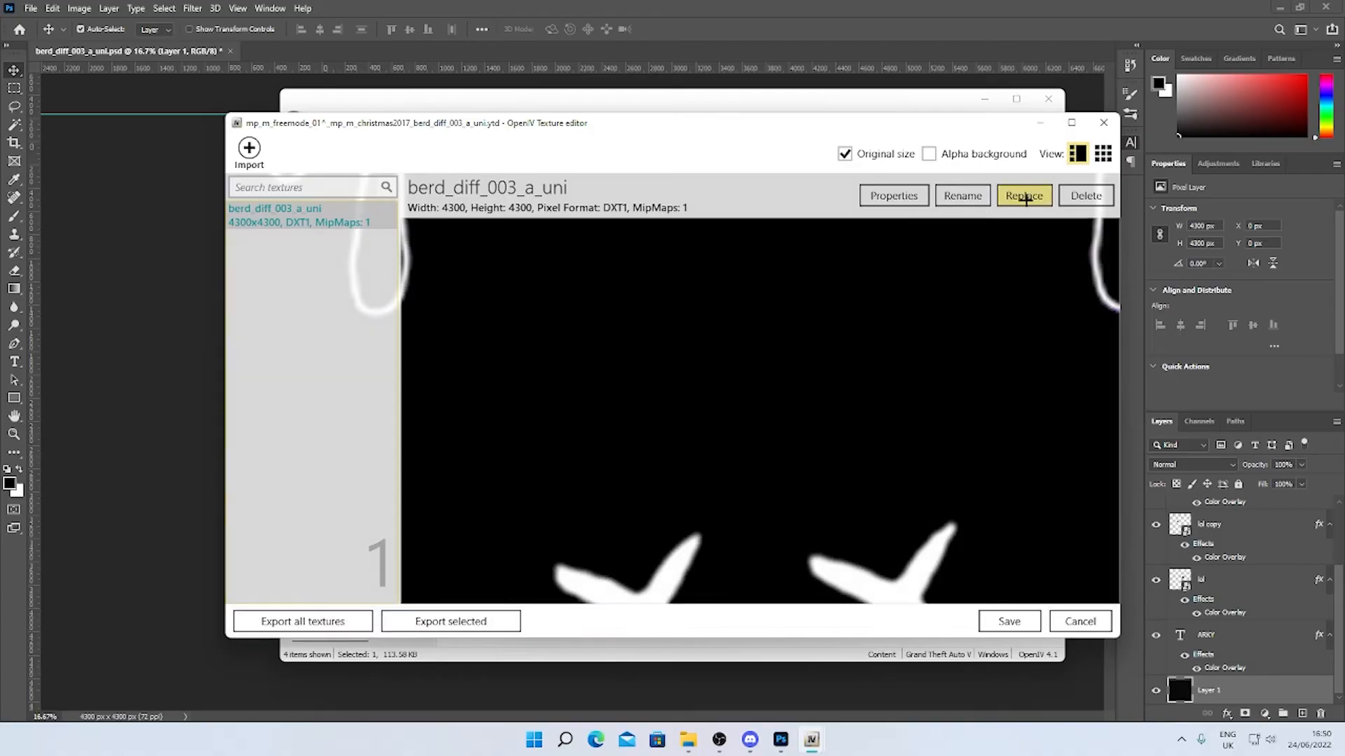
click(1024, 198)
click(389, 255)
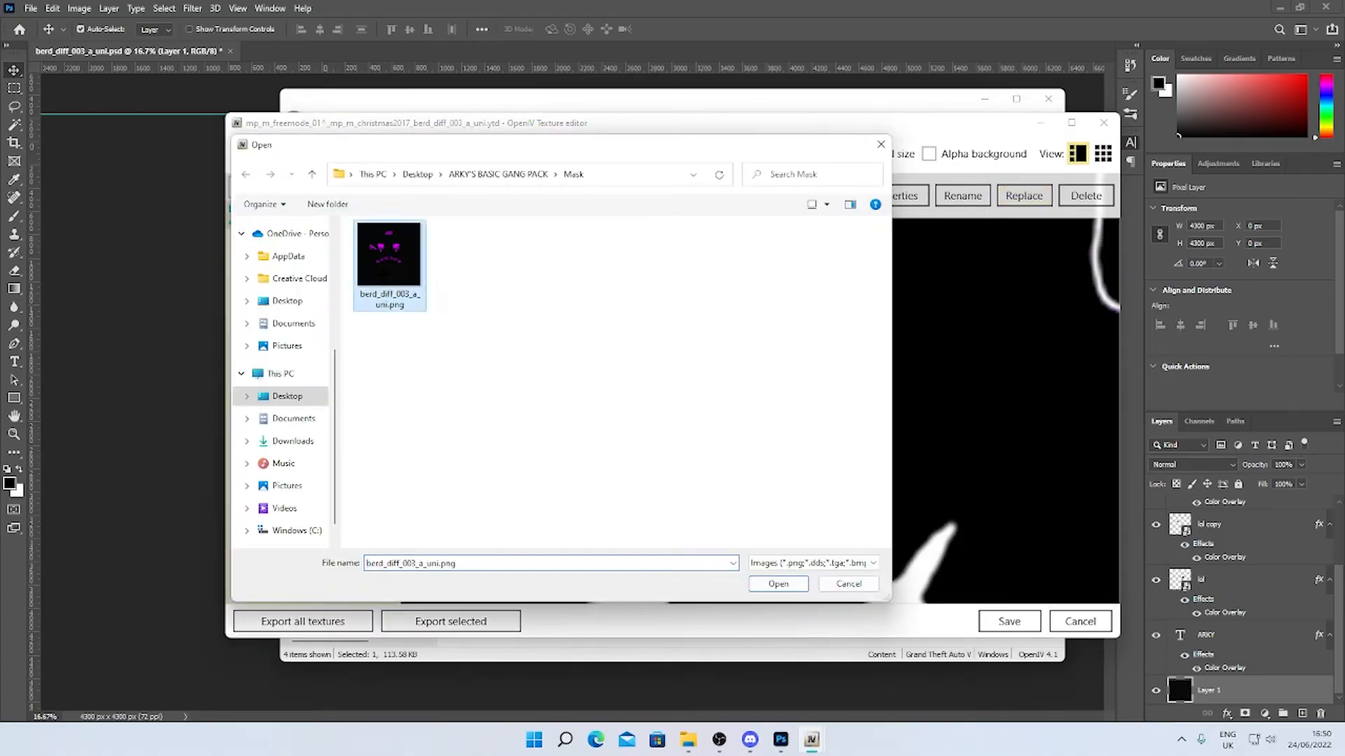
click(778, 584)
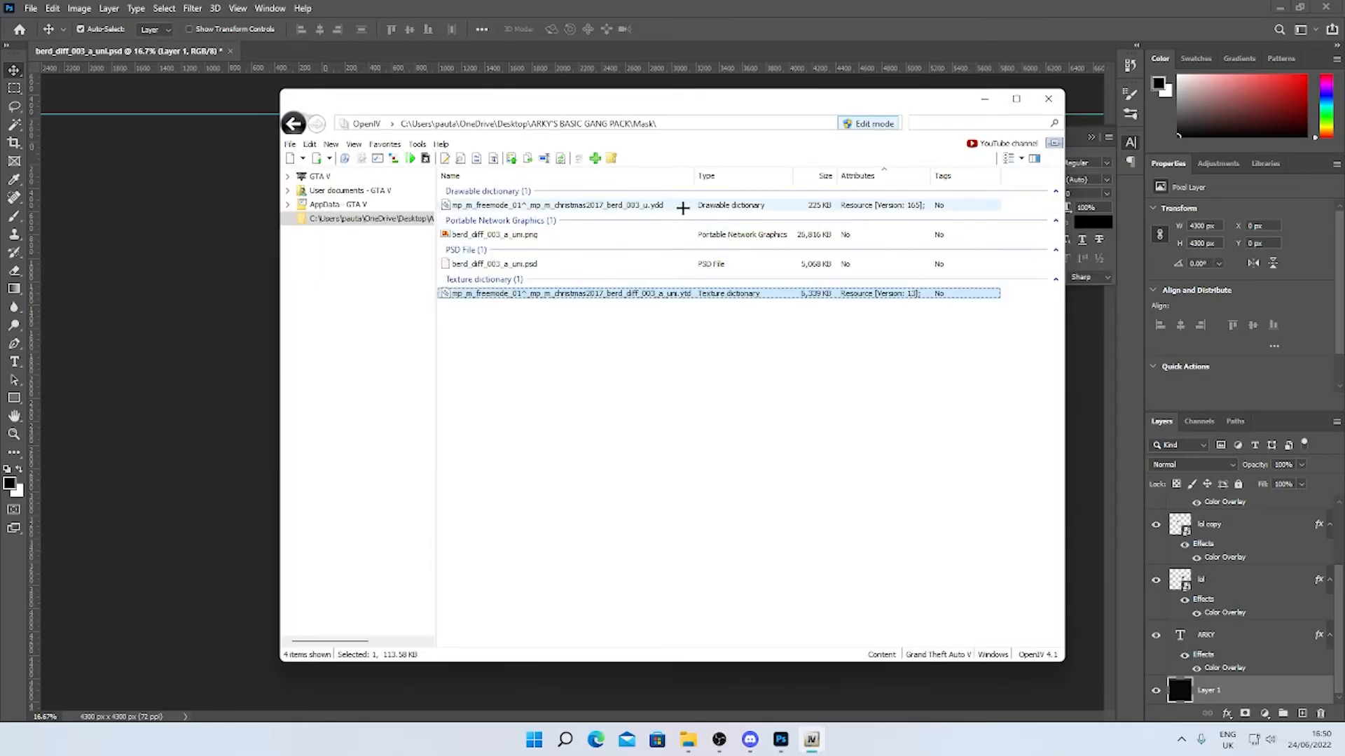
Open the mask's .ydd model, add the berd_diff_003_a_uni texture dictionary to it, and inspect the textured mask
double_click(729, 204)
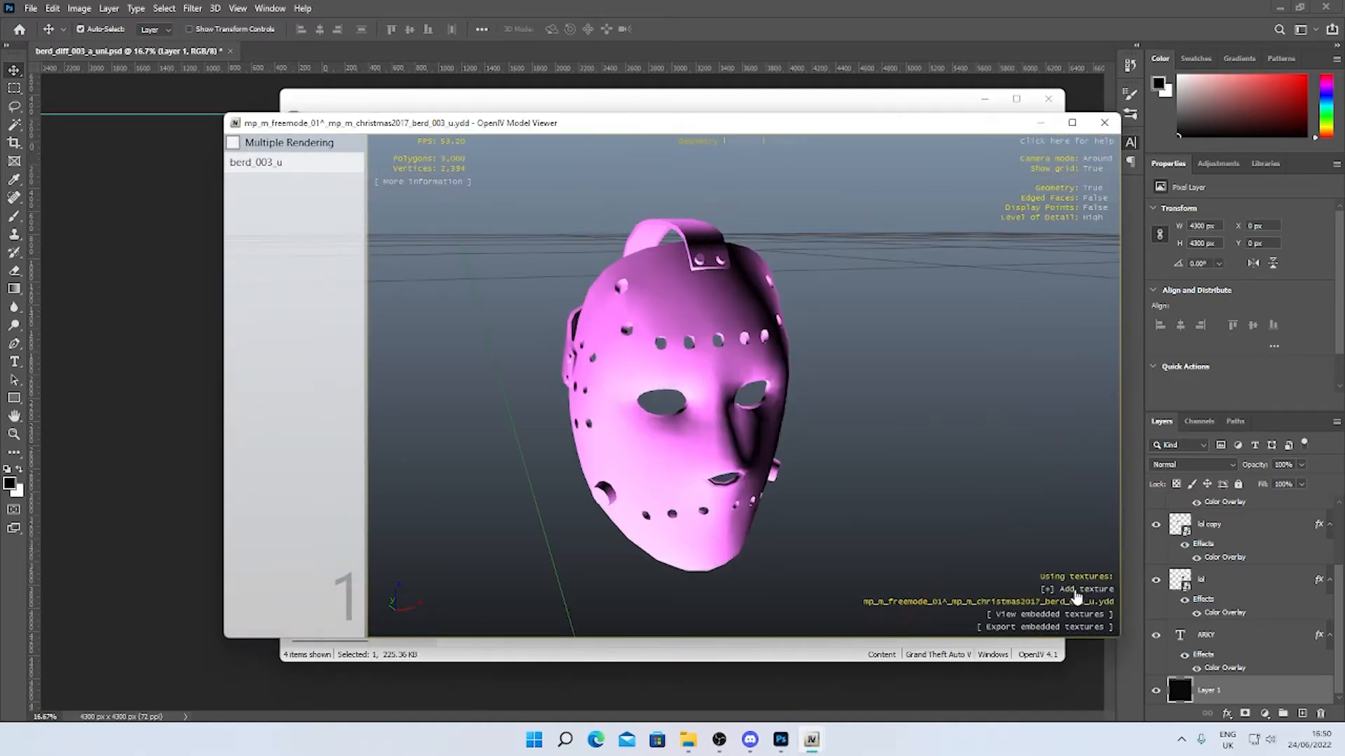
click(1059, 591)
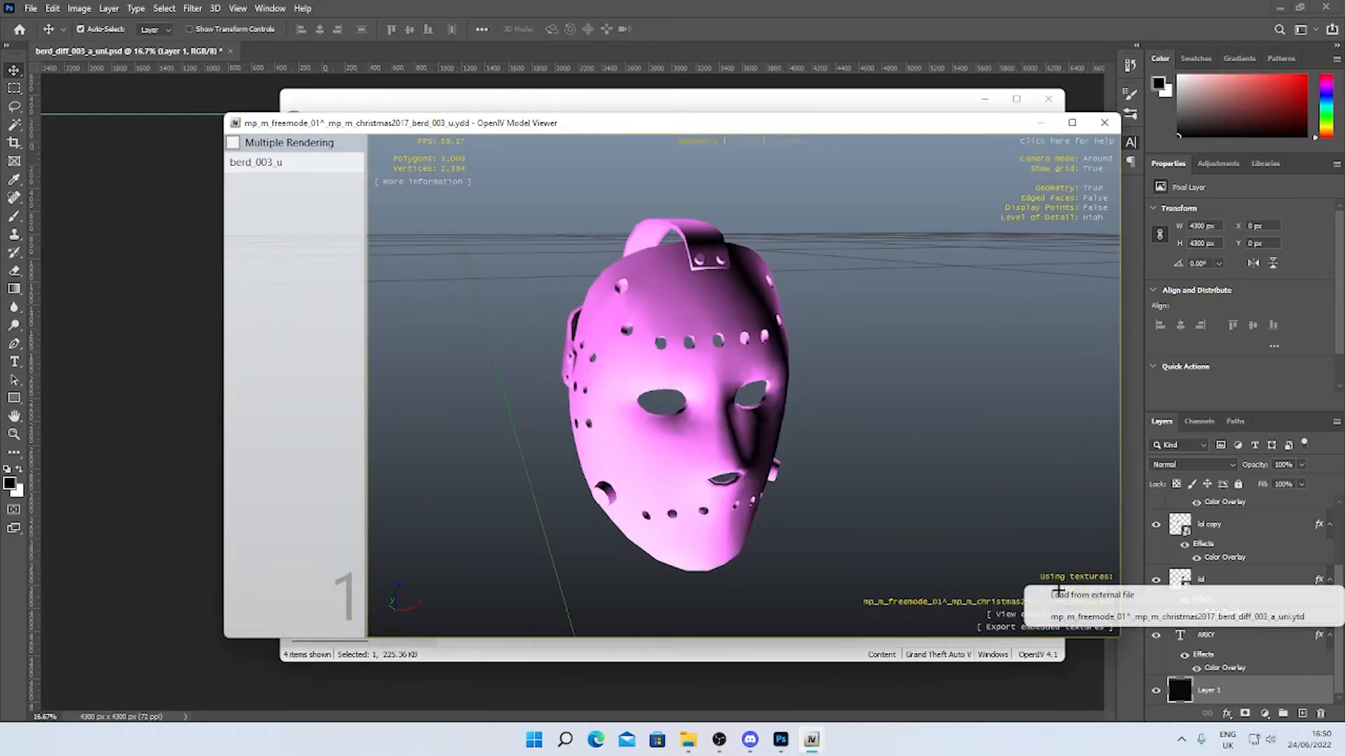
click(1061, 616)
drag(946, 448, 734, 401)
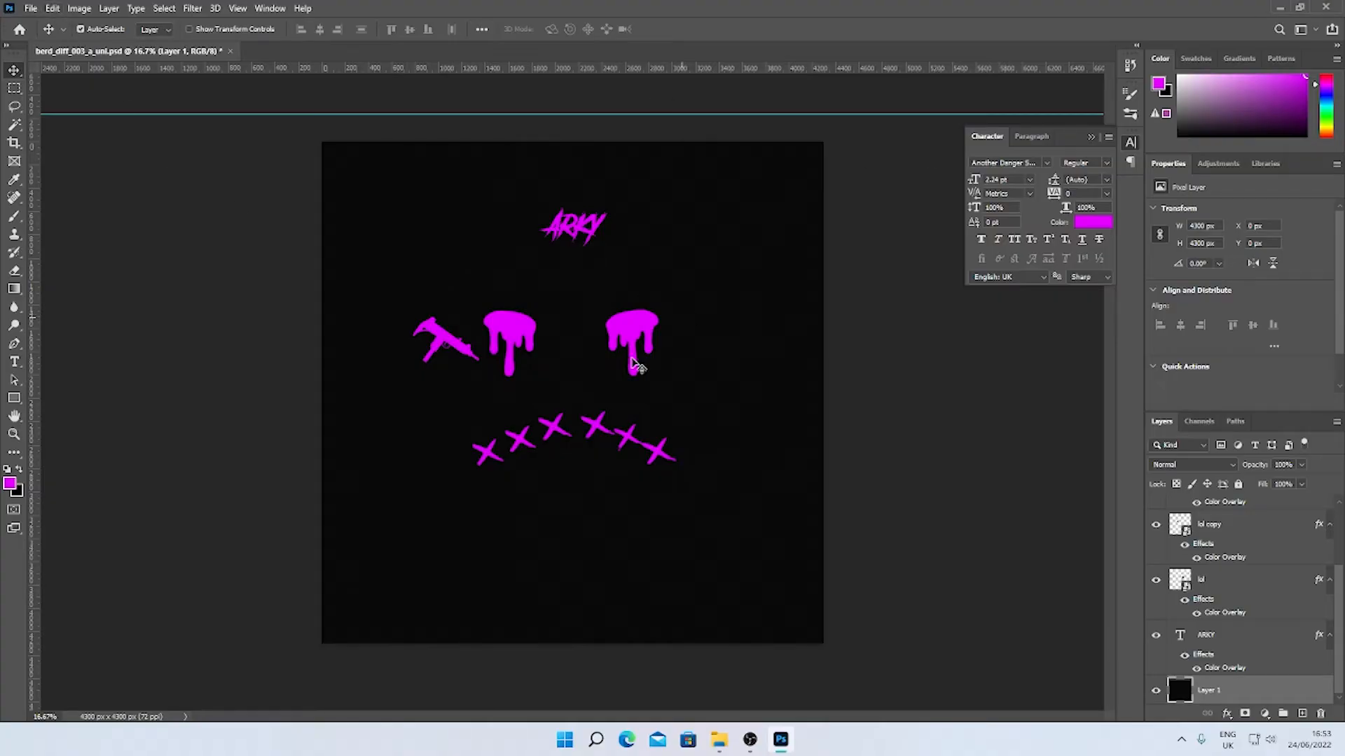
In Photoshop, open jbib_diff_005_a_uni.psd from the Skintight folder of ARKY'S BASIC GANG PACK
click(51, 8)
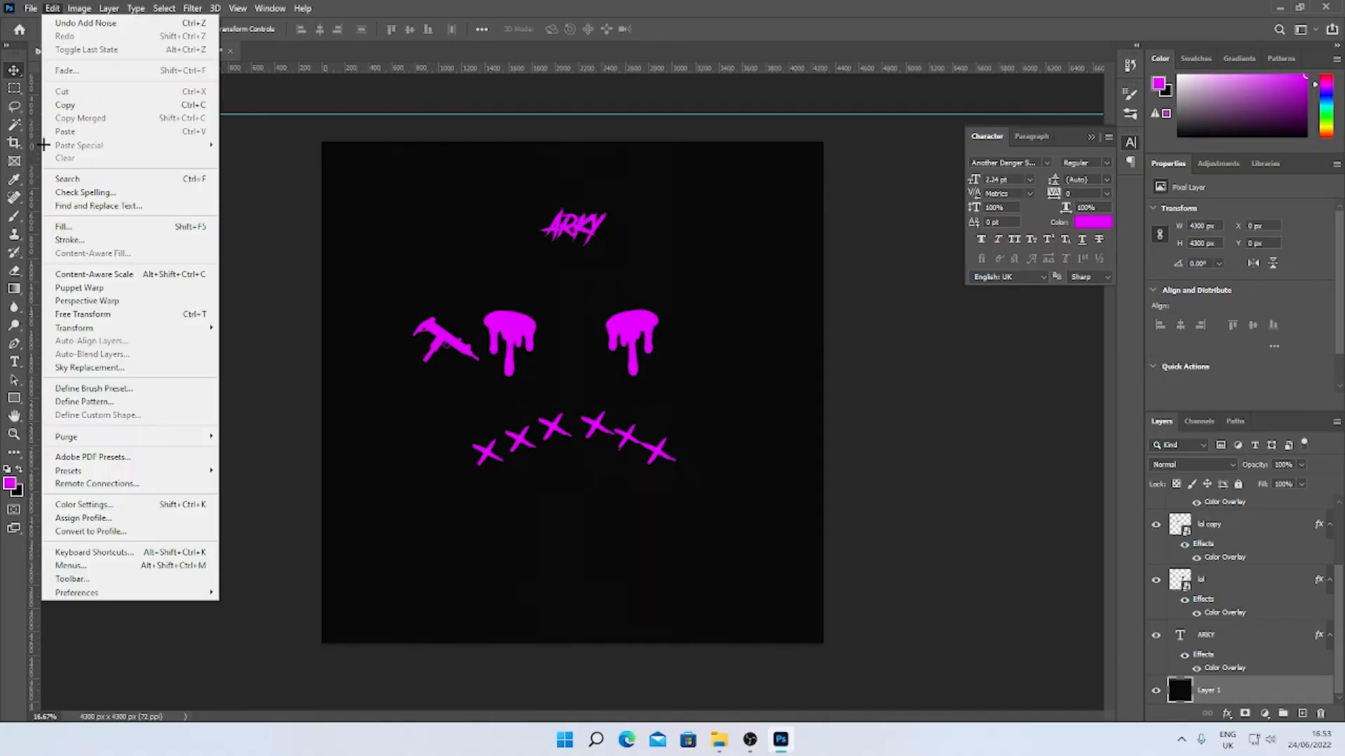
mouse_move(31, 13)
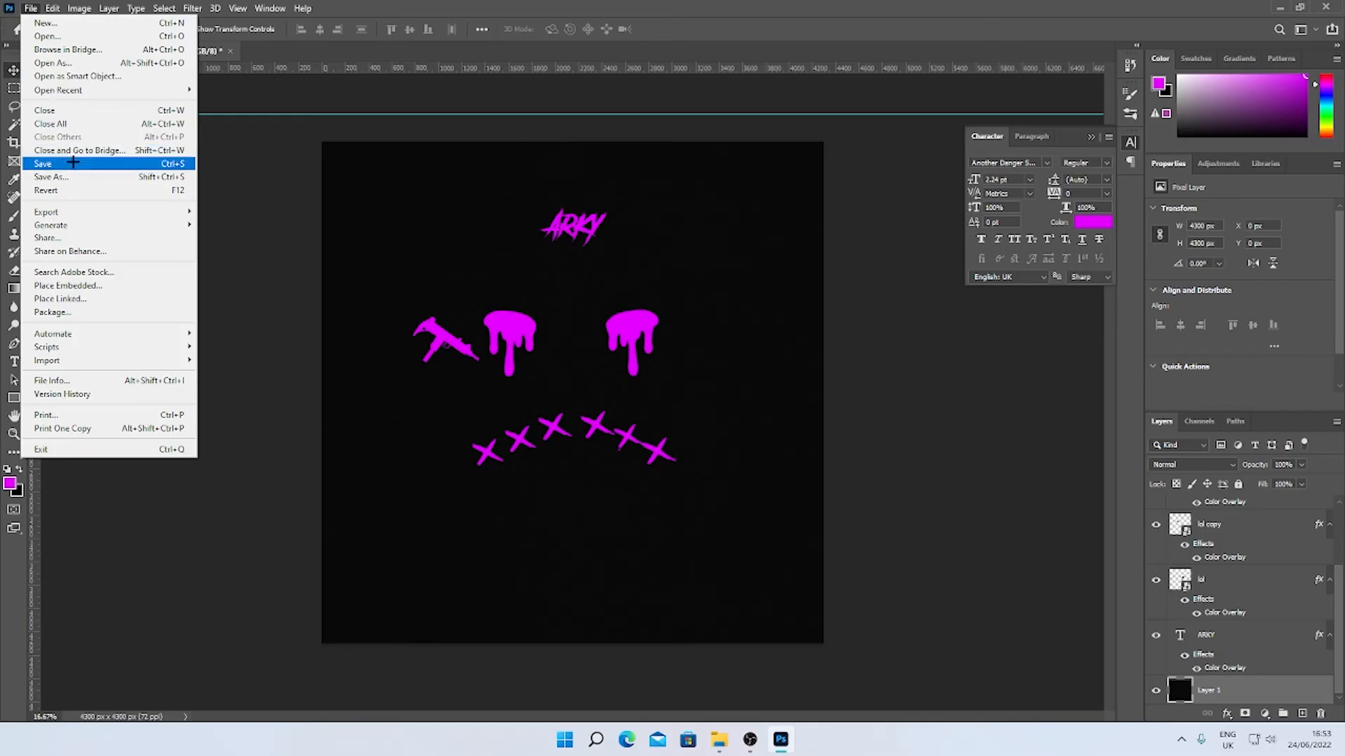
click(46, 35)
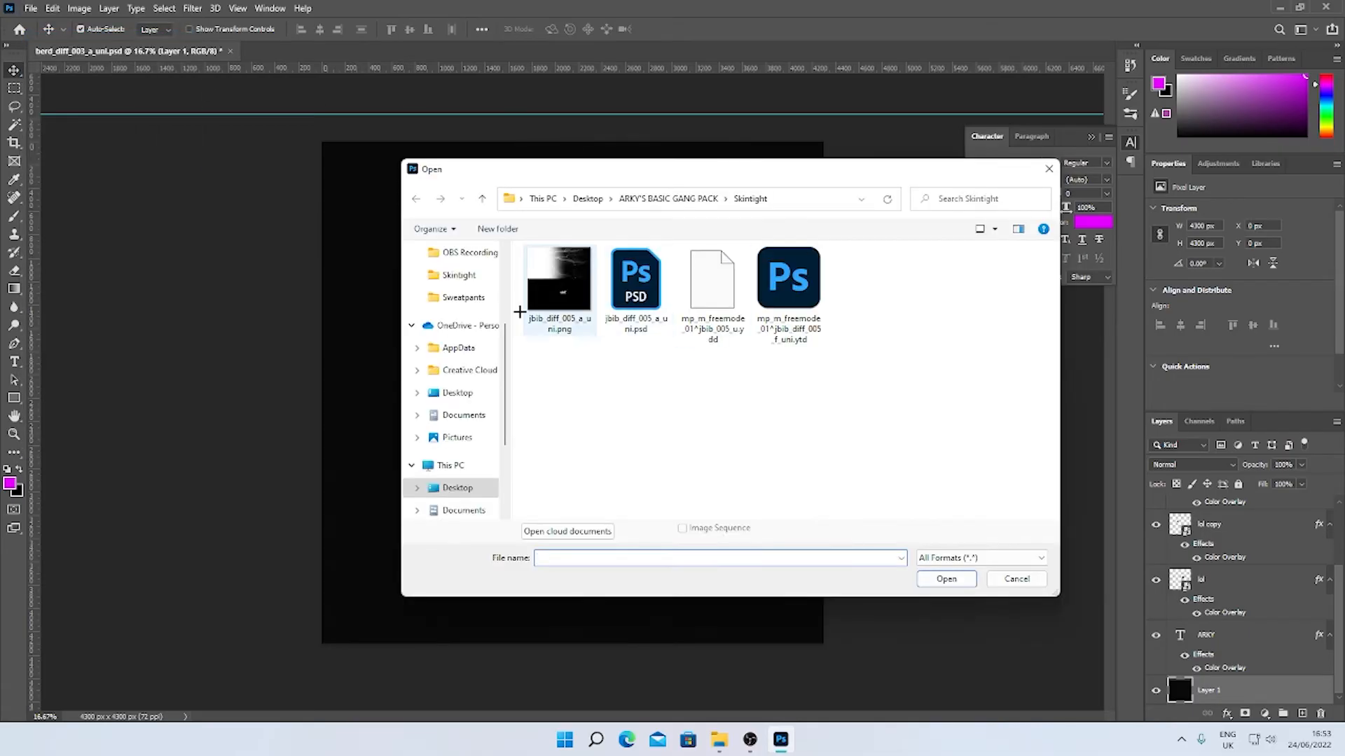
click(687, 203)
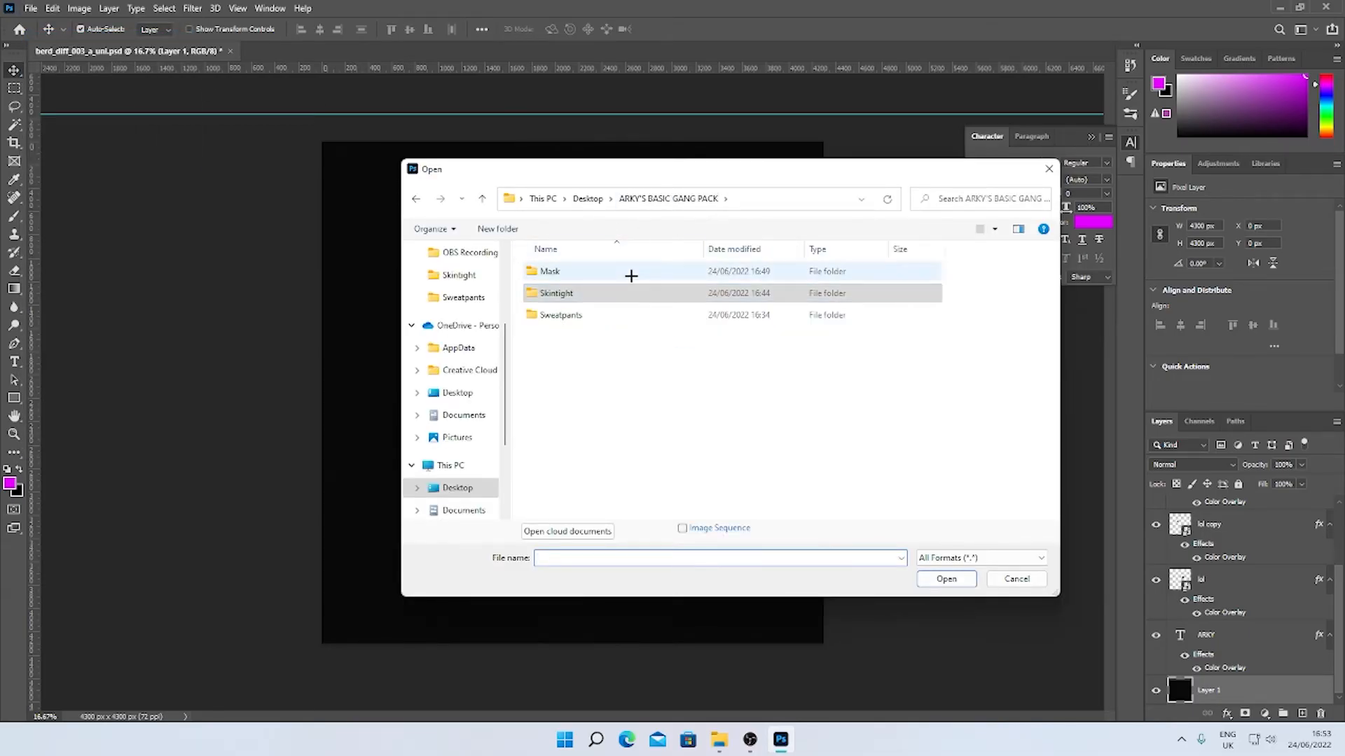
double_click(571, 293)
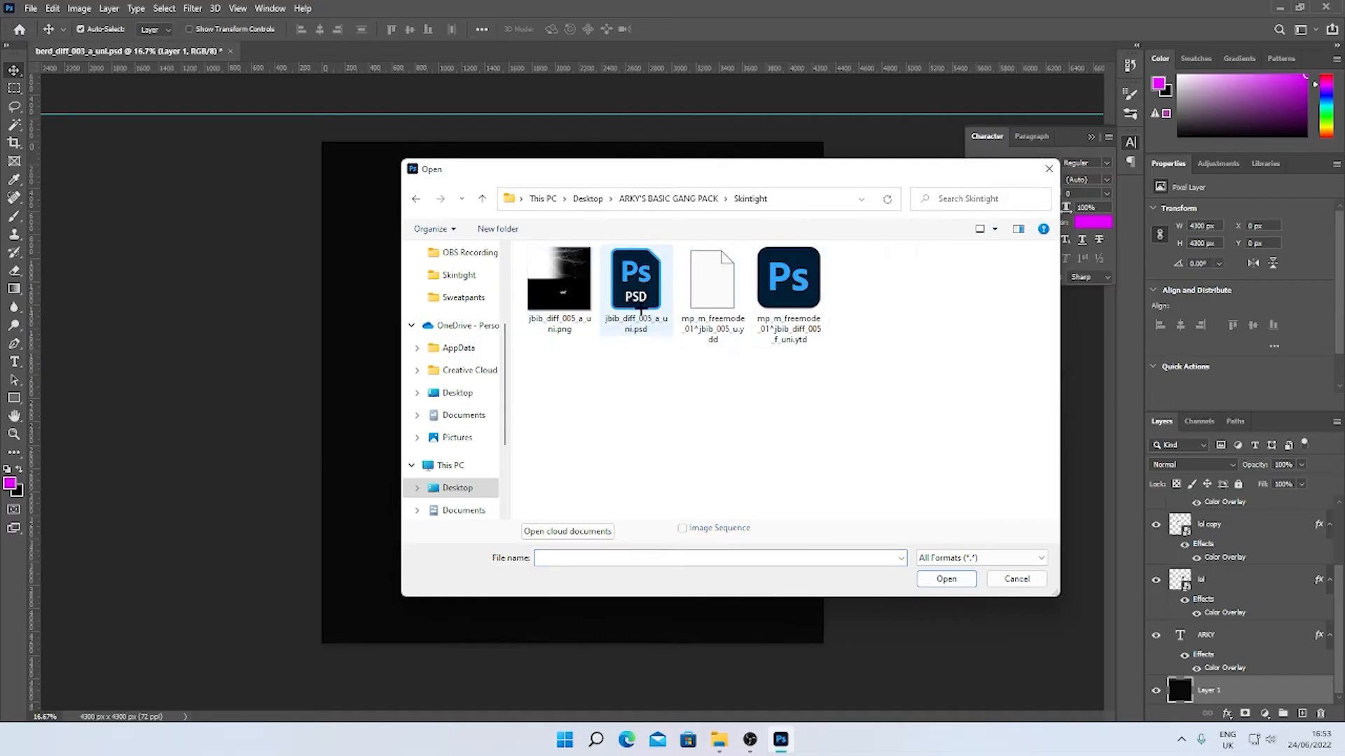
double_click(635, 324)
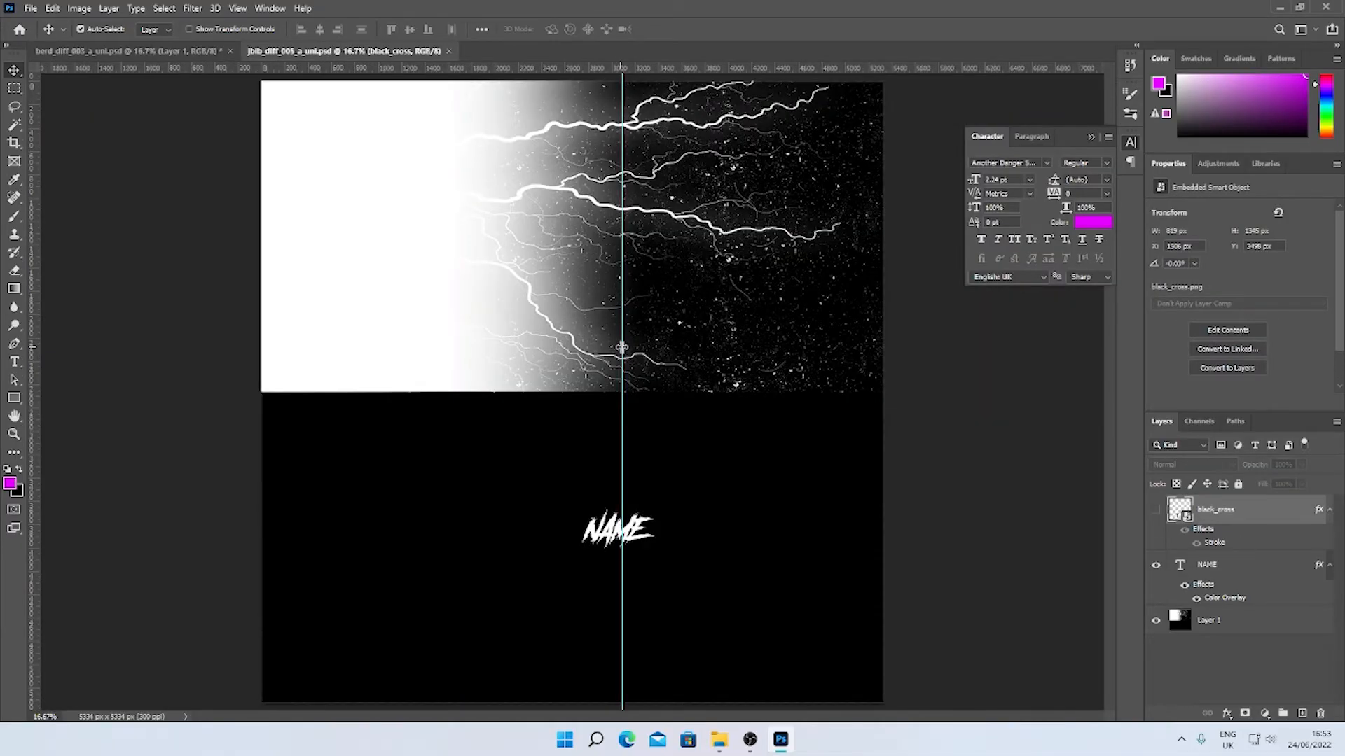
Move the vertical guide off the canvas's right side and replace the NAME text with ARKY
drag(621, 348, 931, 348)
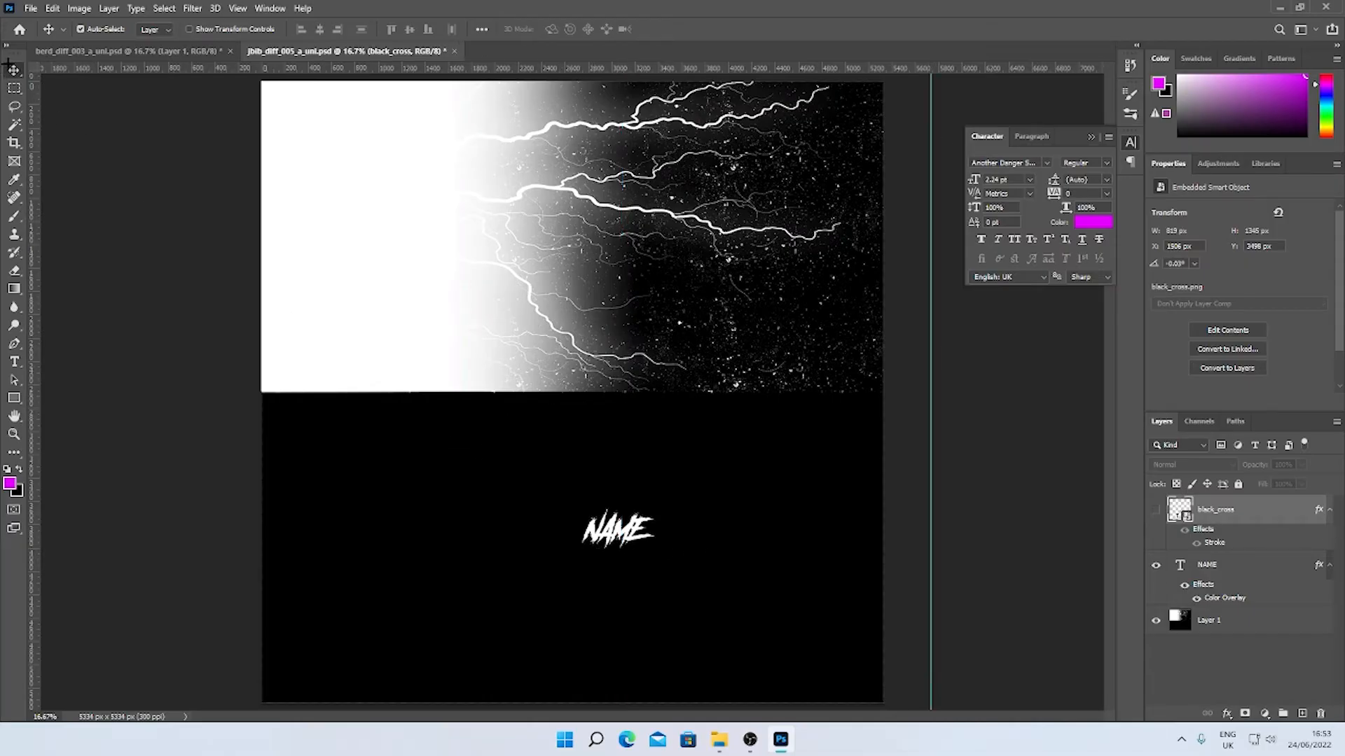
click(1264, 564)
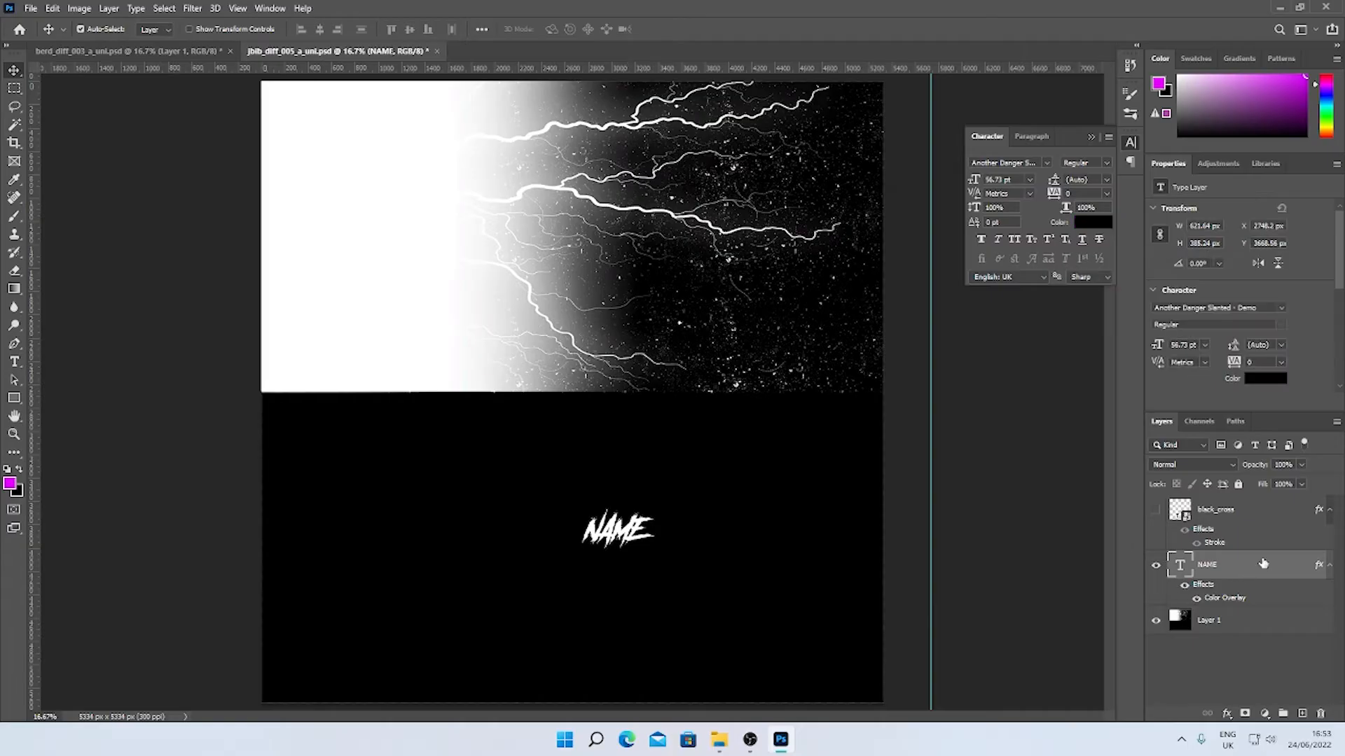
click(14, 361)
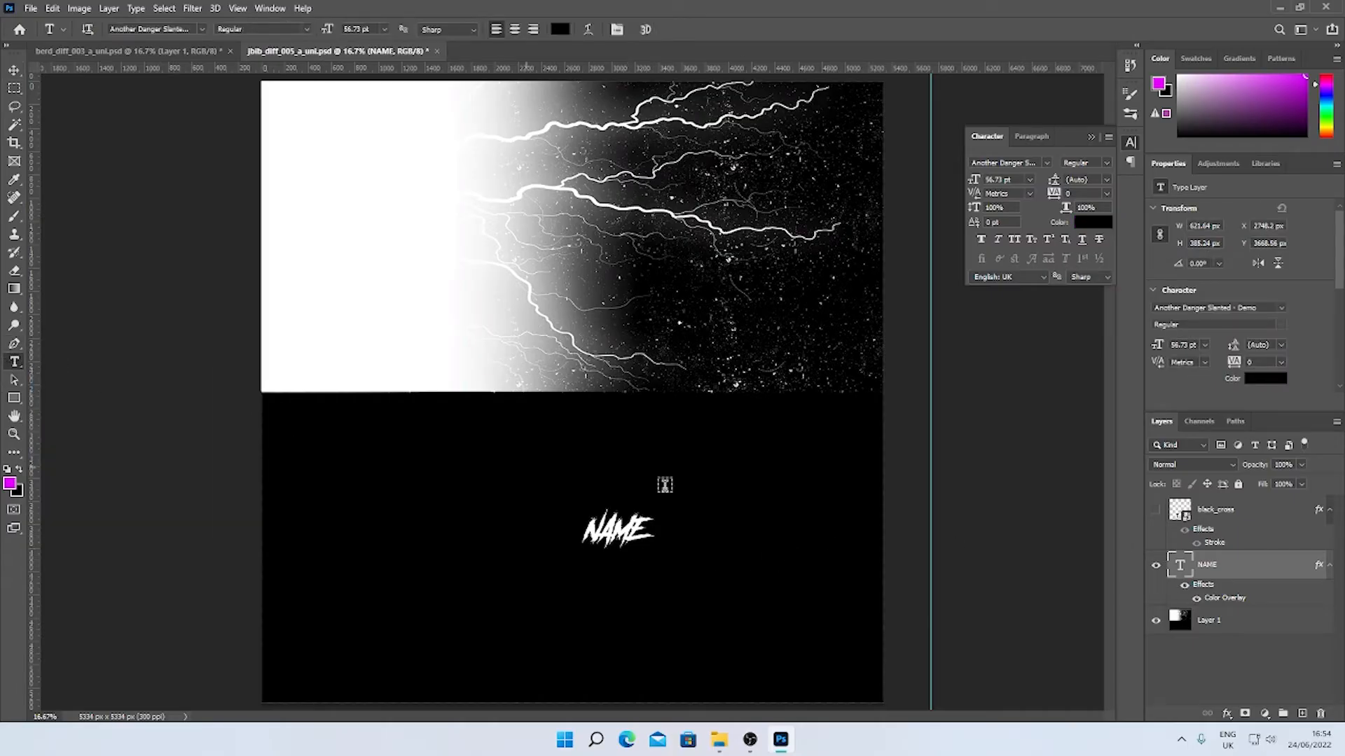
drag(651, 530, 586, 532)
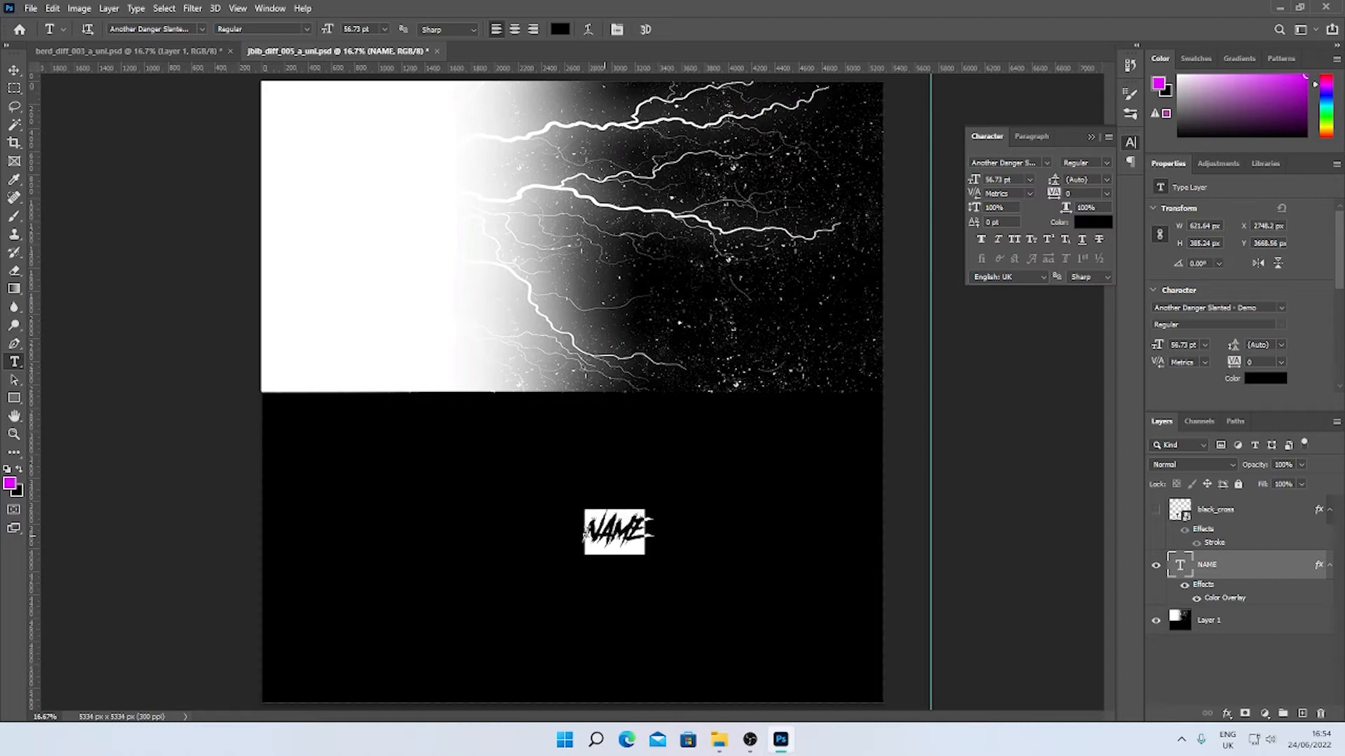
key(BackSpace)
text(ARKY)
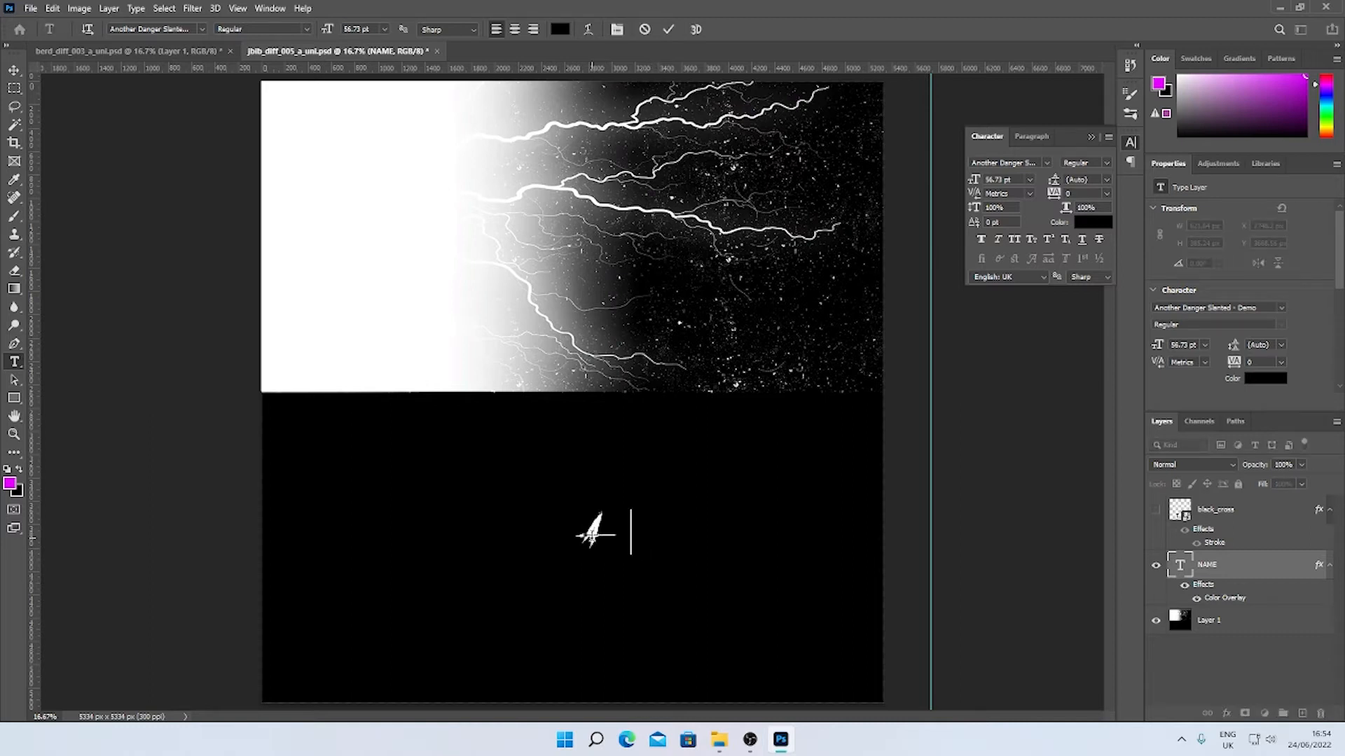
click(14, 70)
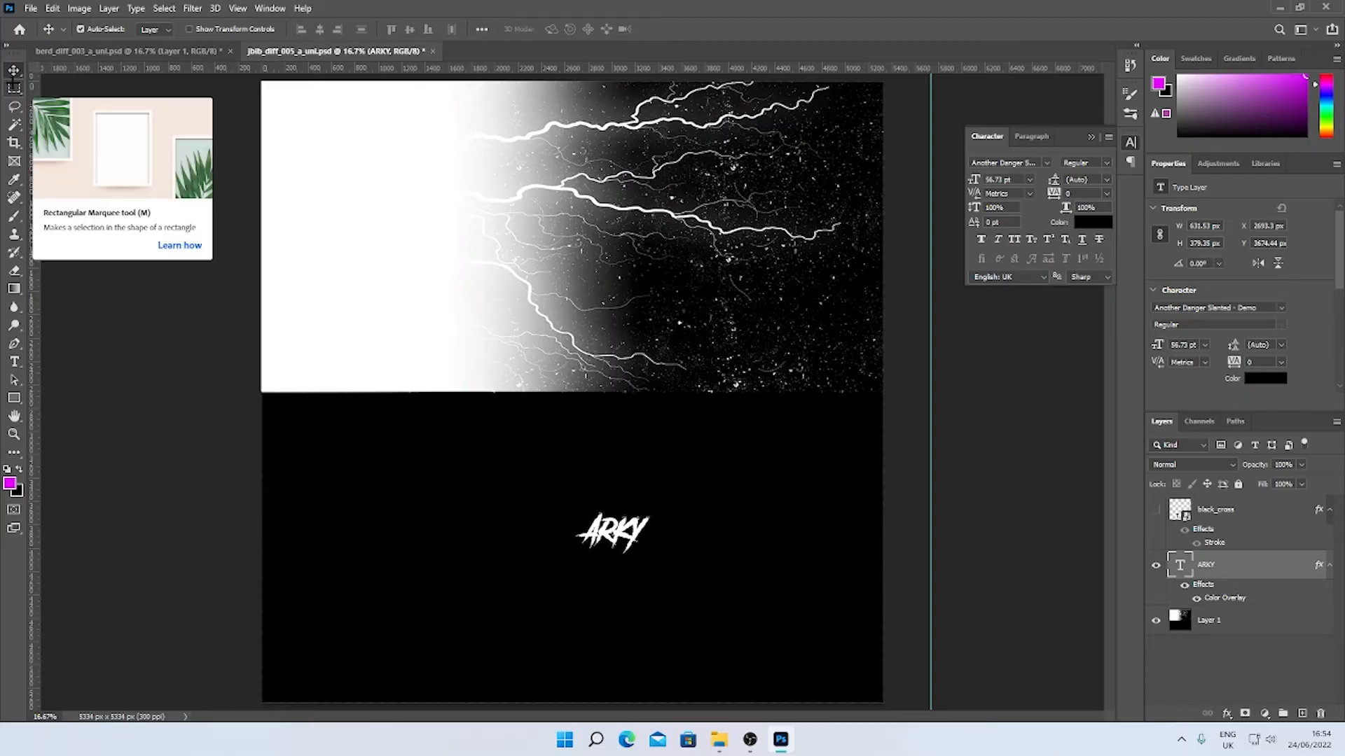
Select the canvas's upper-left quarter, about 2610 by 2658 px, paint it solid magenta on Layer 1, and deselect
click(14, 88)
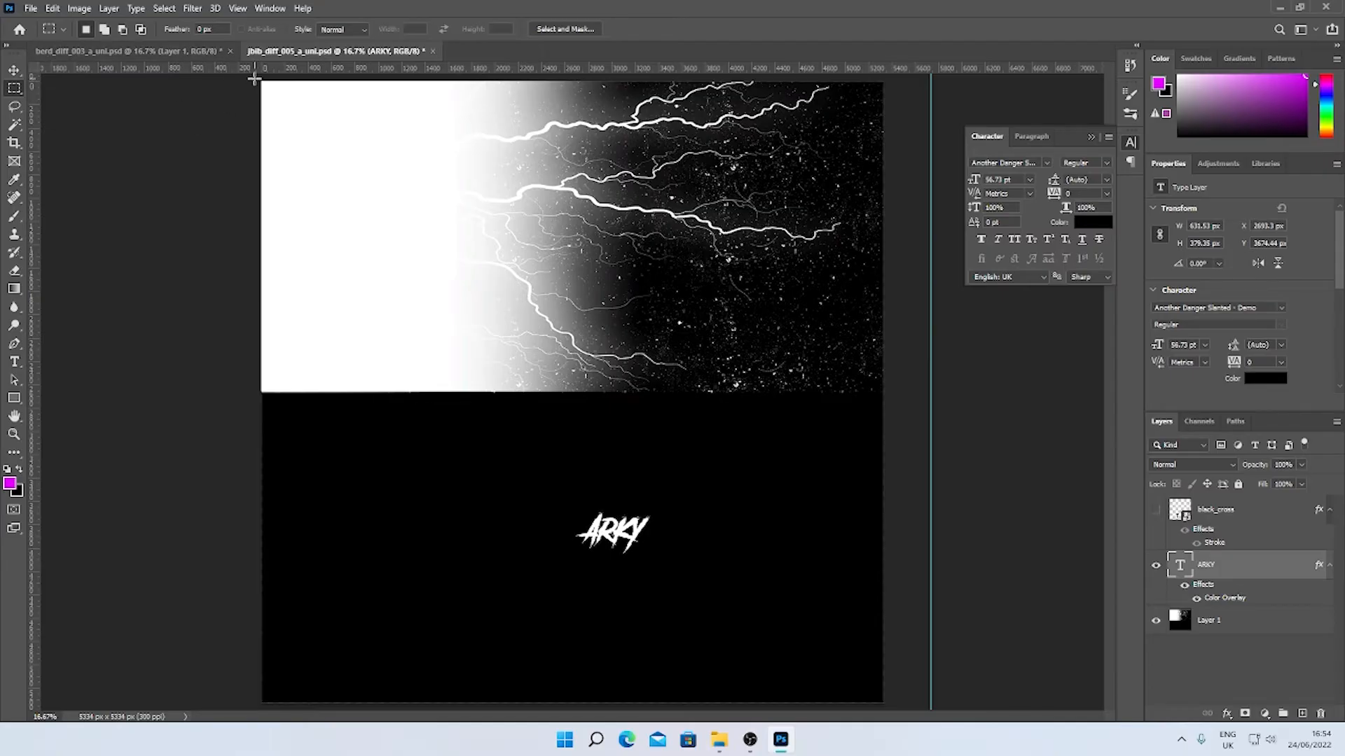
drag(255, 79, 565, 391)
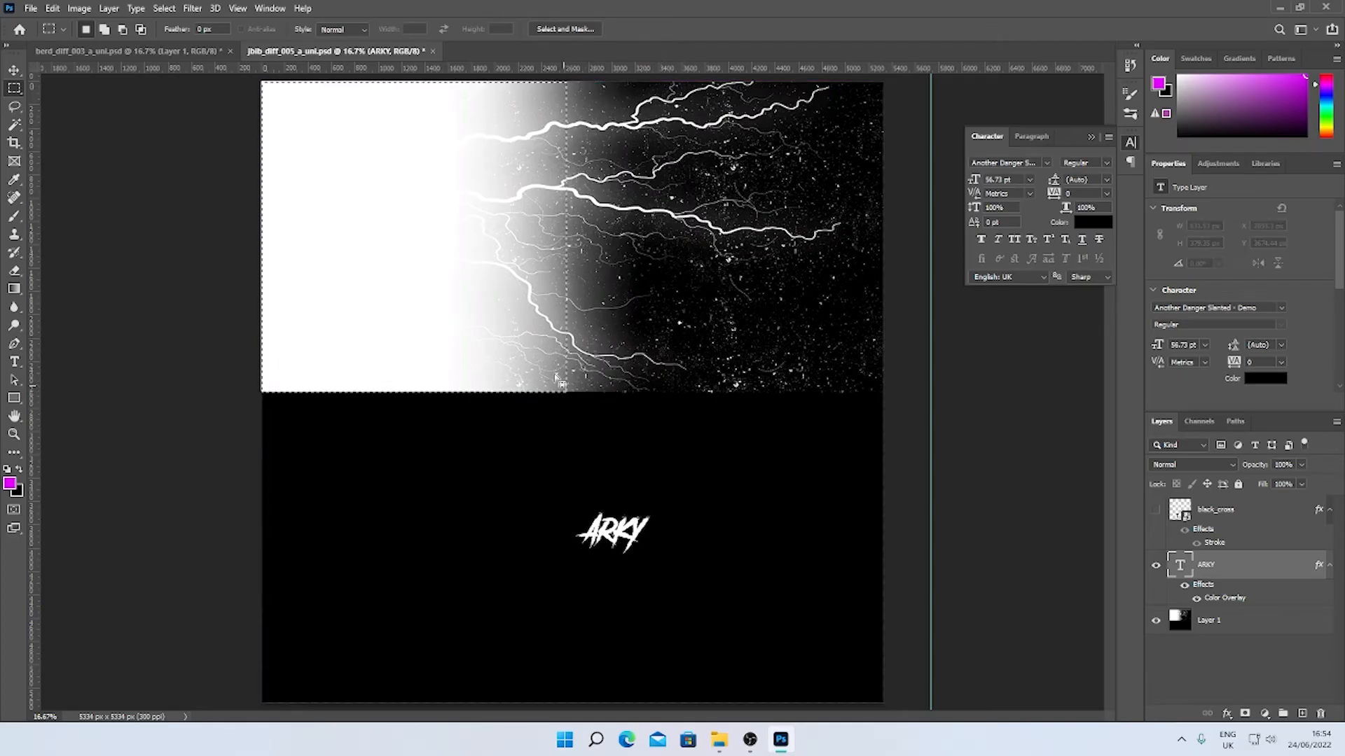
click(14, 216)
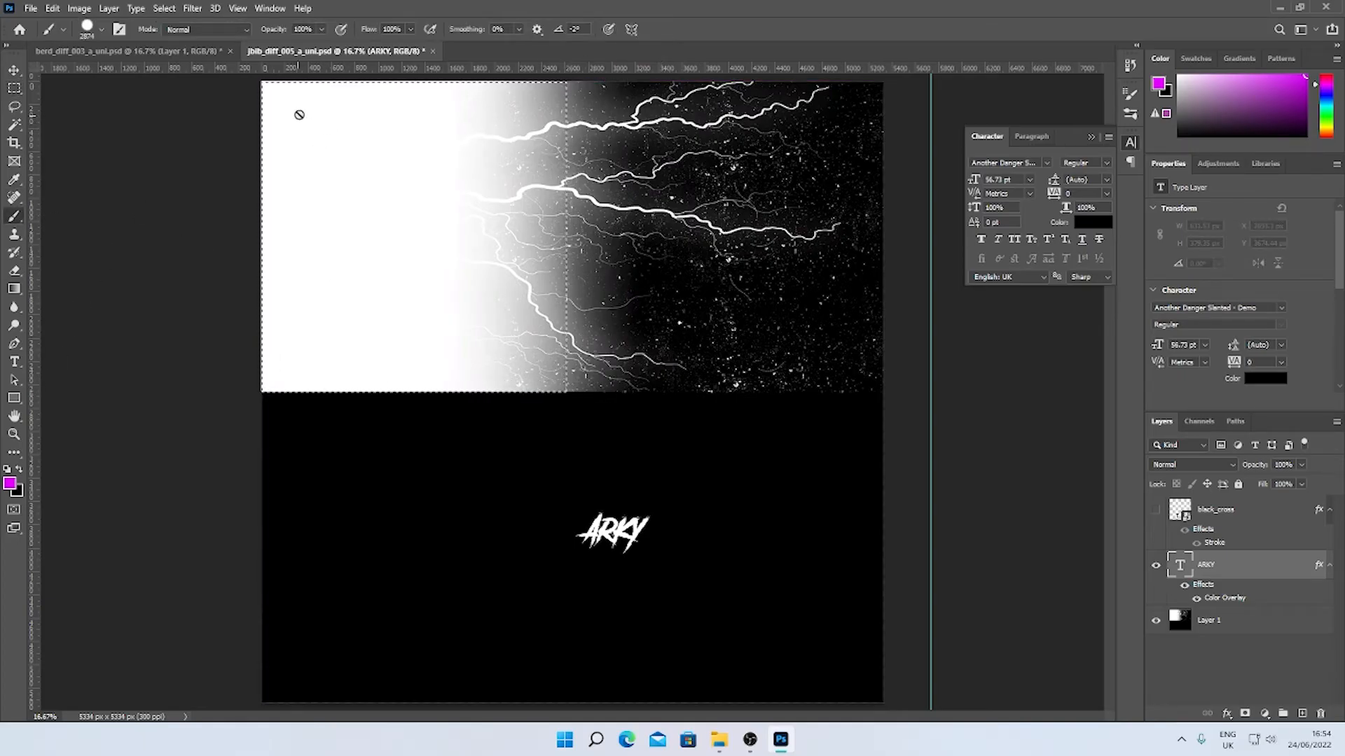
click(1217, 620)
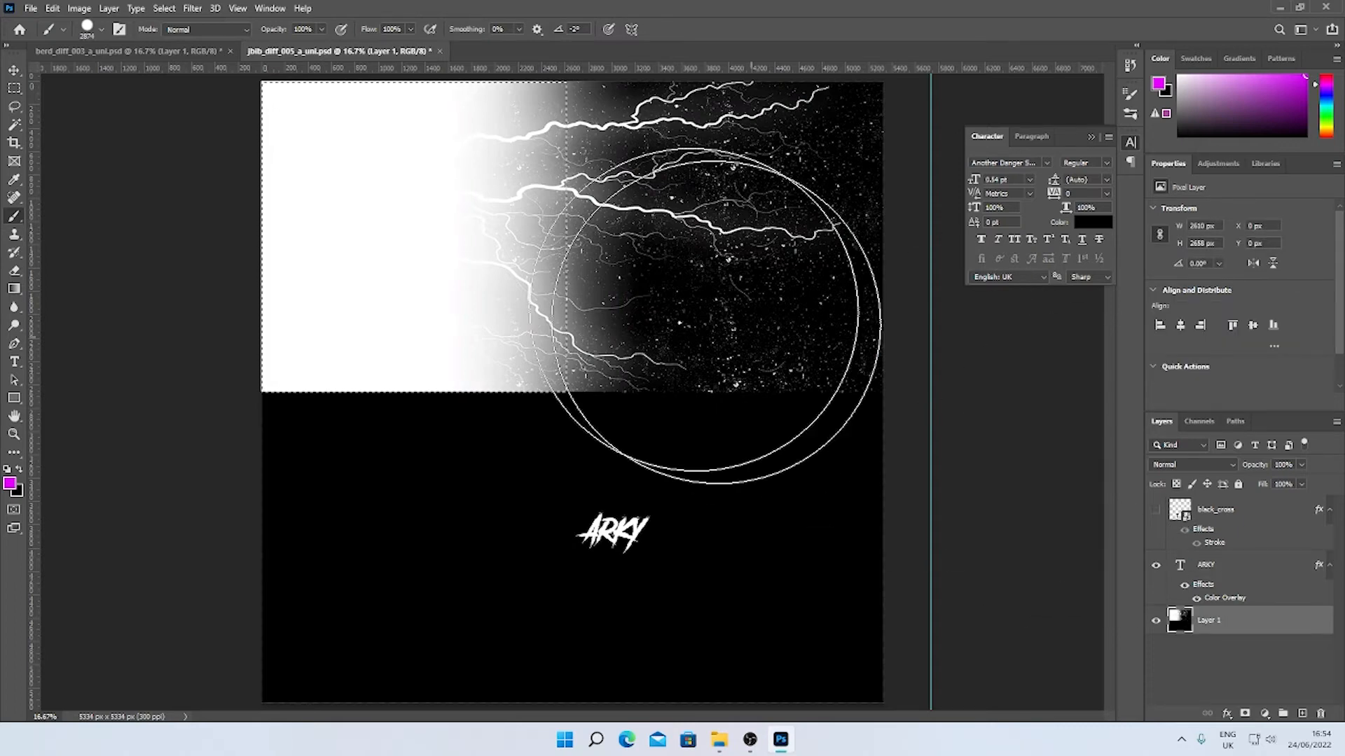
click(555, 168)
mouse_move(450, 174)
mouse_down()
mouse_move(221, 165)
mouse_move(298, 249)
mouse_move(294, 284)
mouse_move(470, 322)
mouse_move(532, 238)
mouse_move(388, 115)
mouse_move(294, 165)
mouse_move(368, 301)
mouse_move(529, 238)
mouse_move(343, 143)
mouse_move(477, 319)
mouse_move(150, 234)
mouse_up()
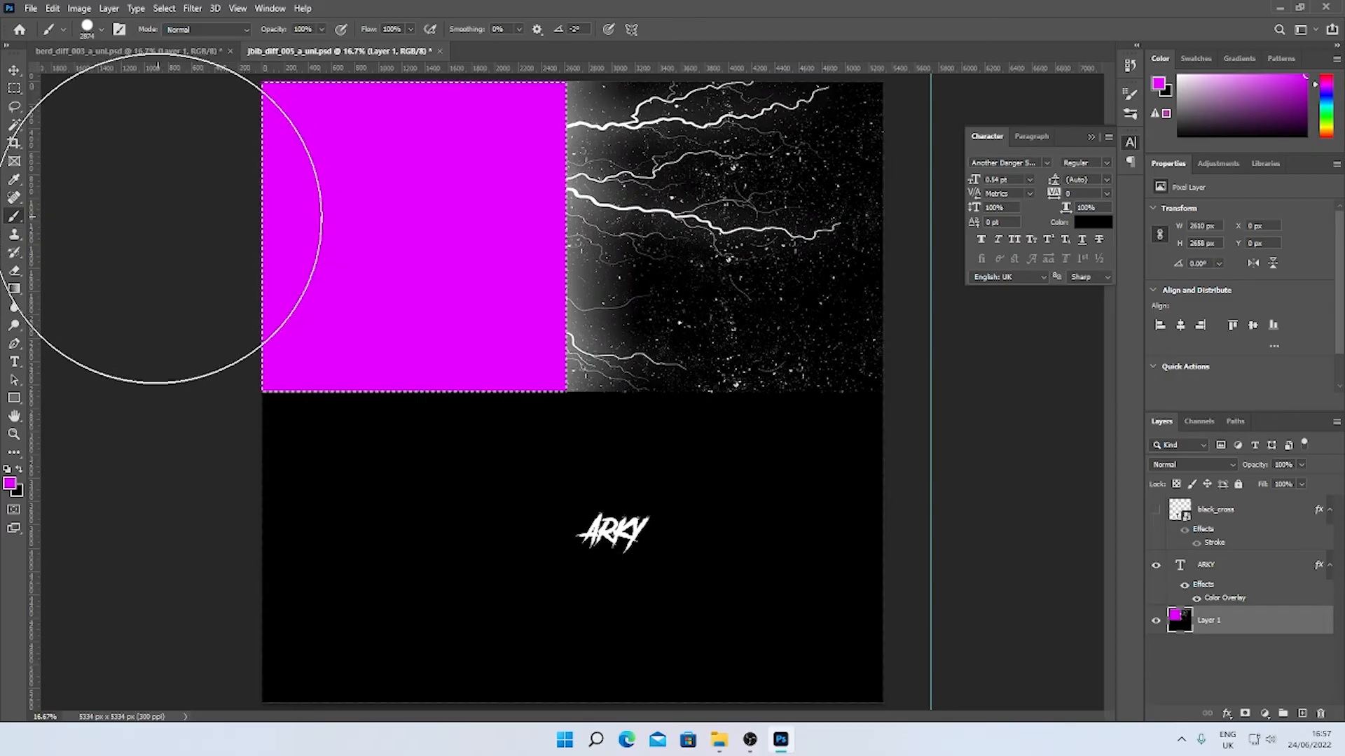
key(ctrl+d)
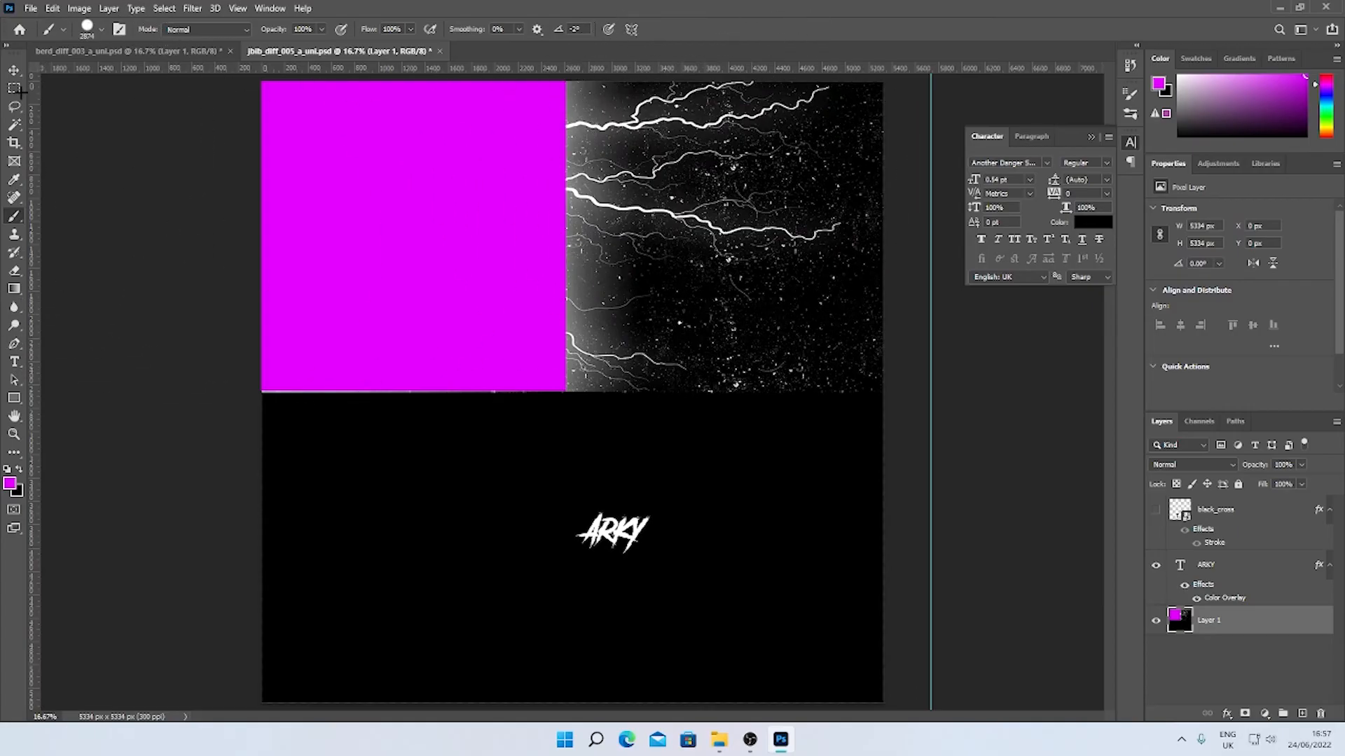
Select the lightning area right of the magenta block, about 2724 px wide, paint it solid black on Layer 1, and deselect
click(14, 88)
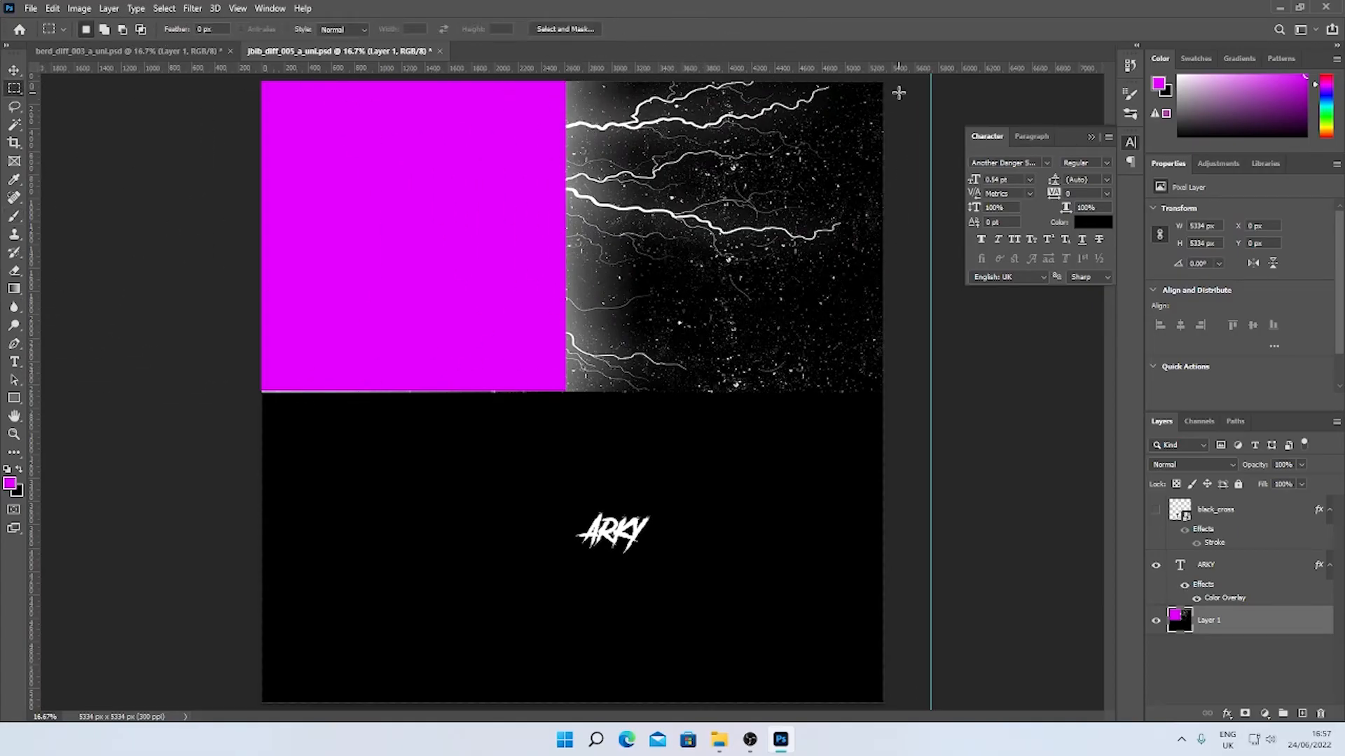
drag(897, 88, 930, 215)
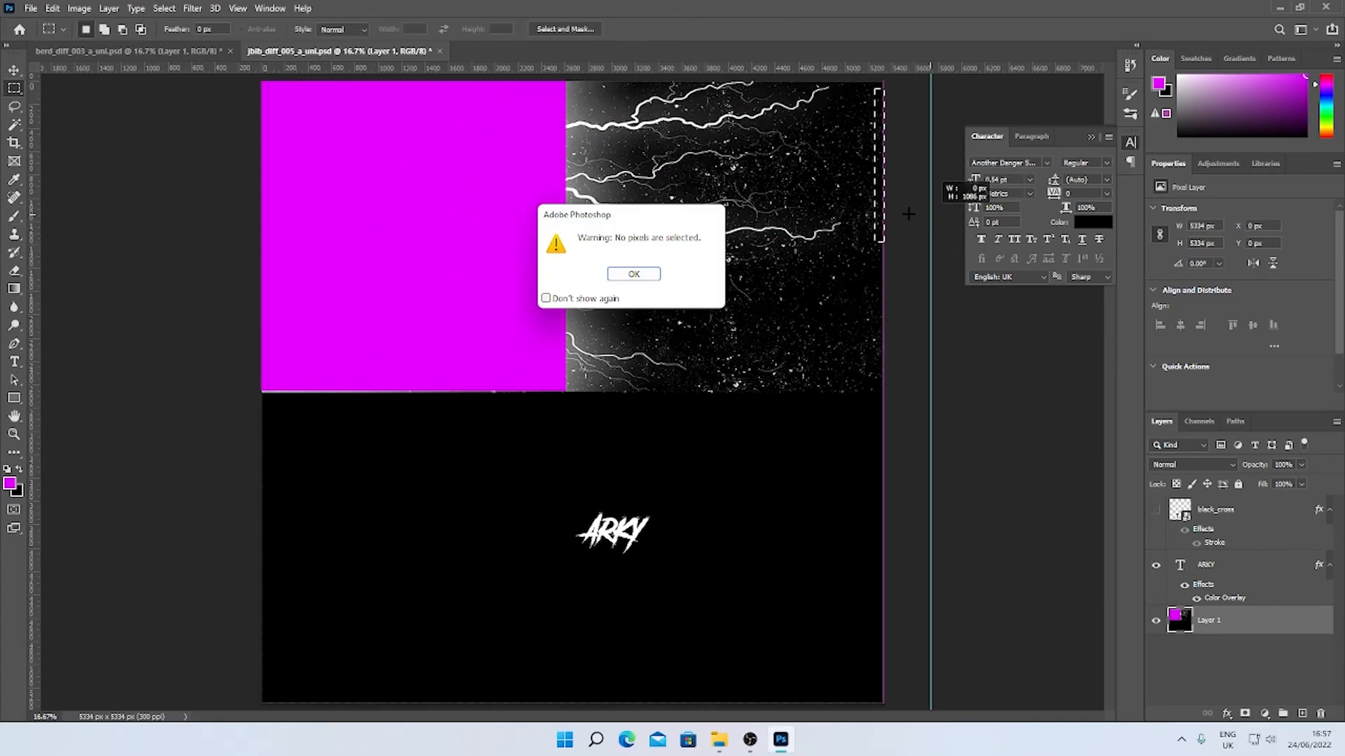
click(629, 276)
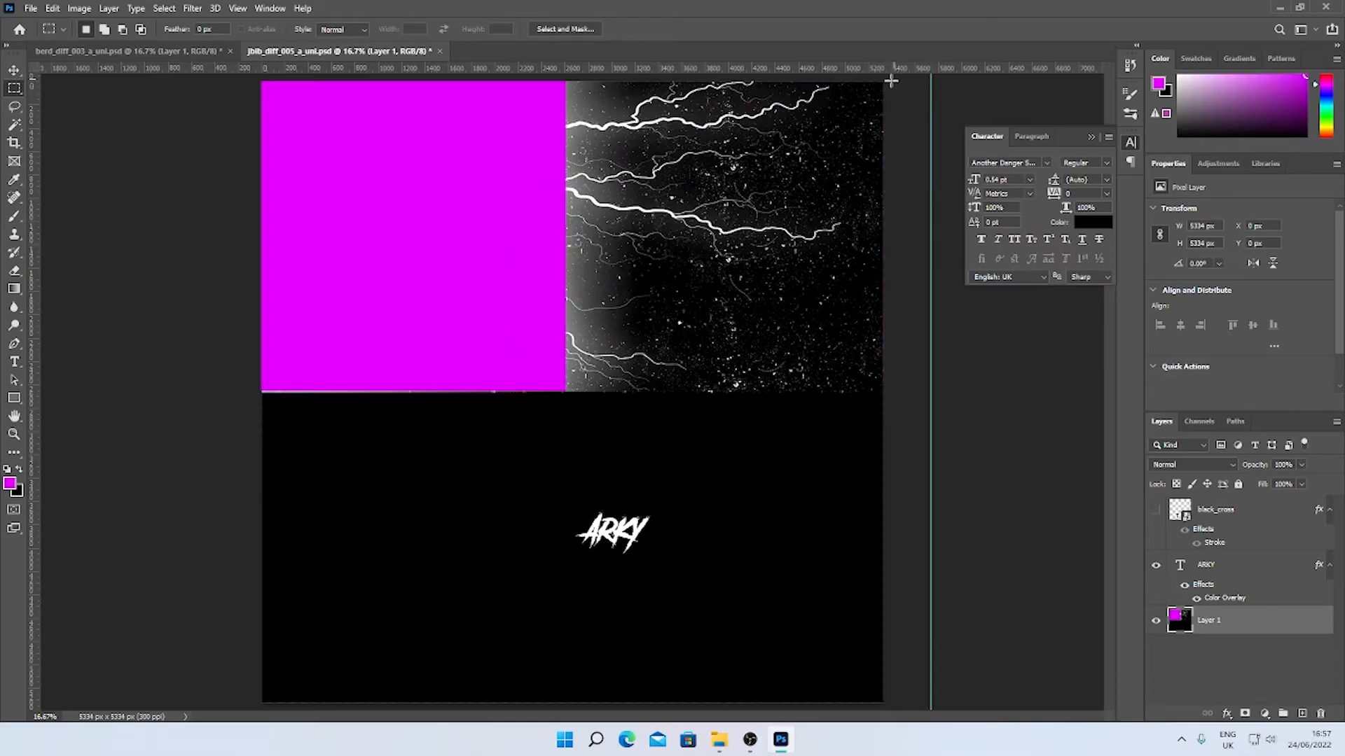
drag(891, 81, 567, 444)
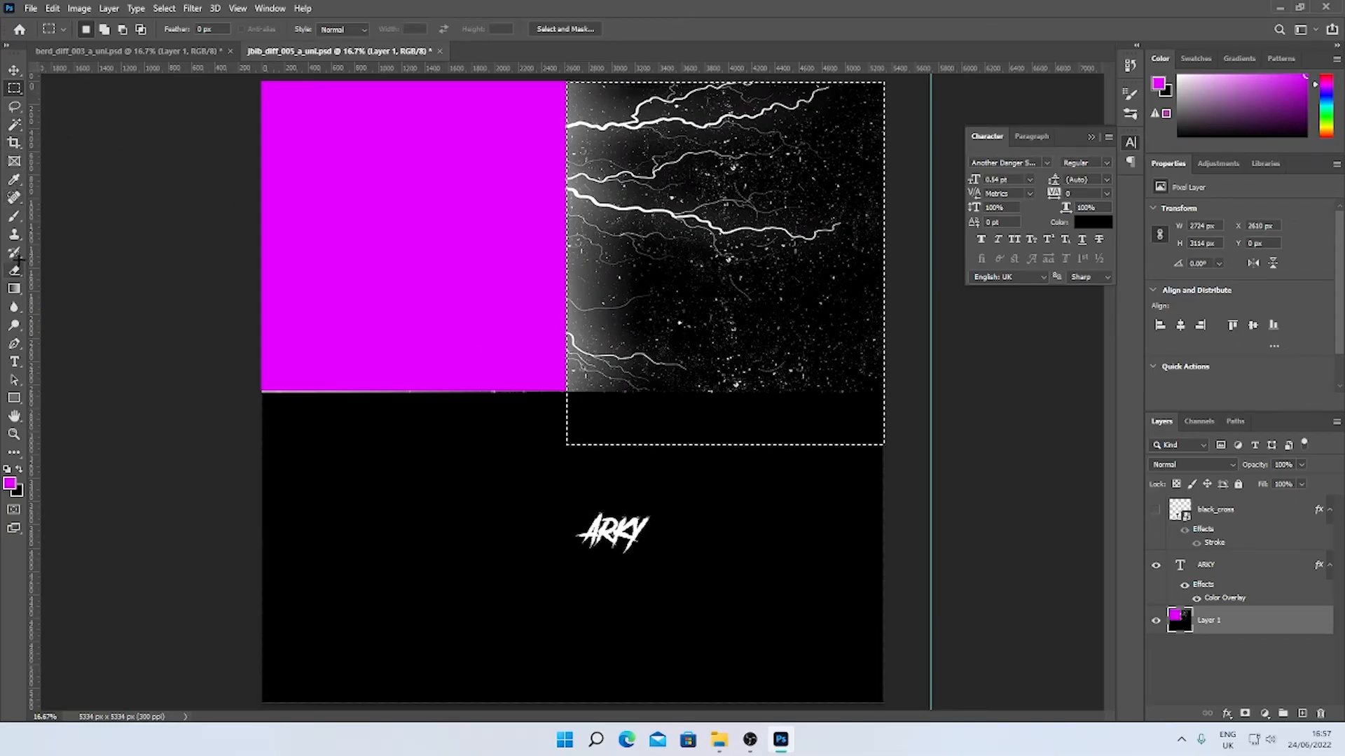
click(14, 215)
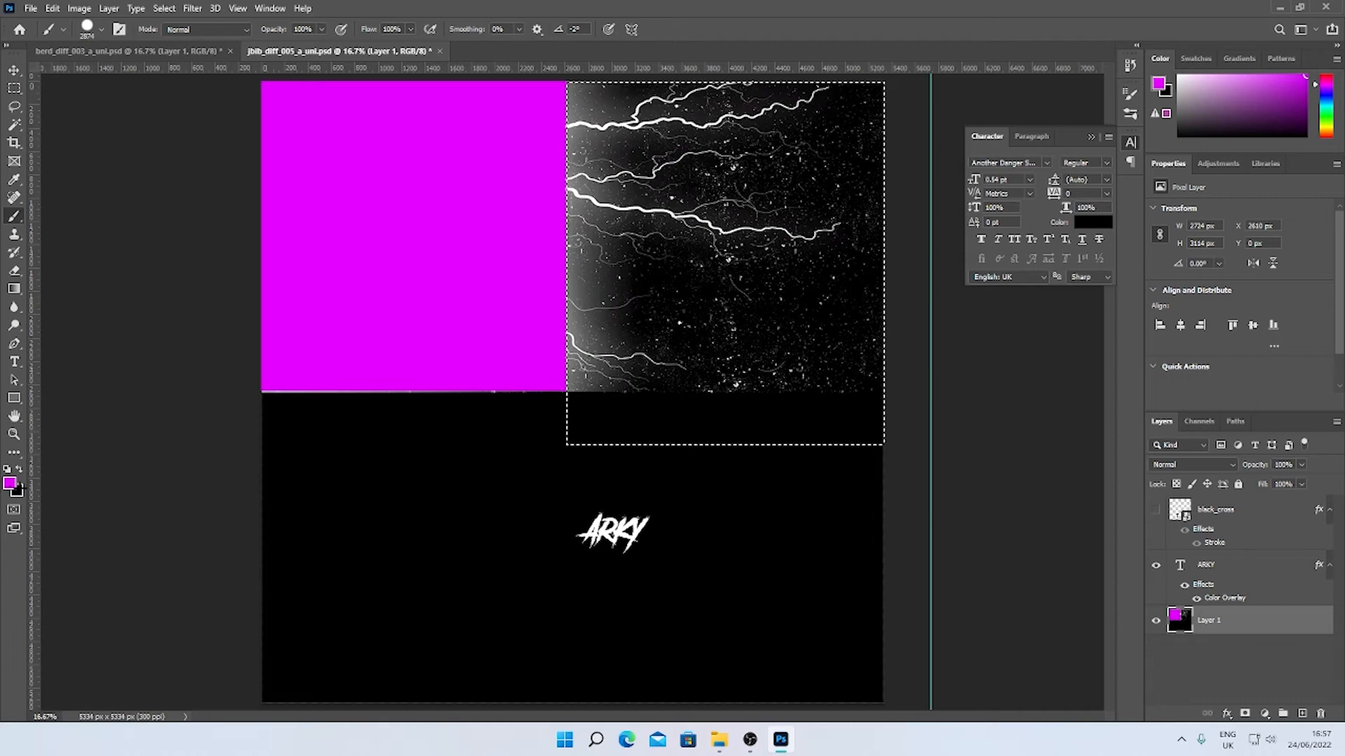
key(x)
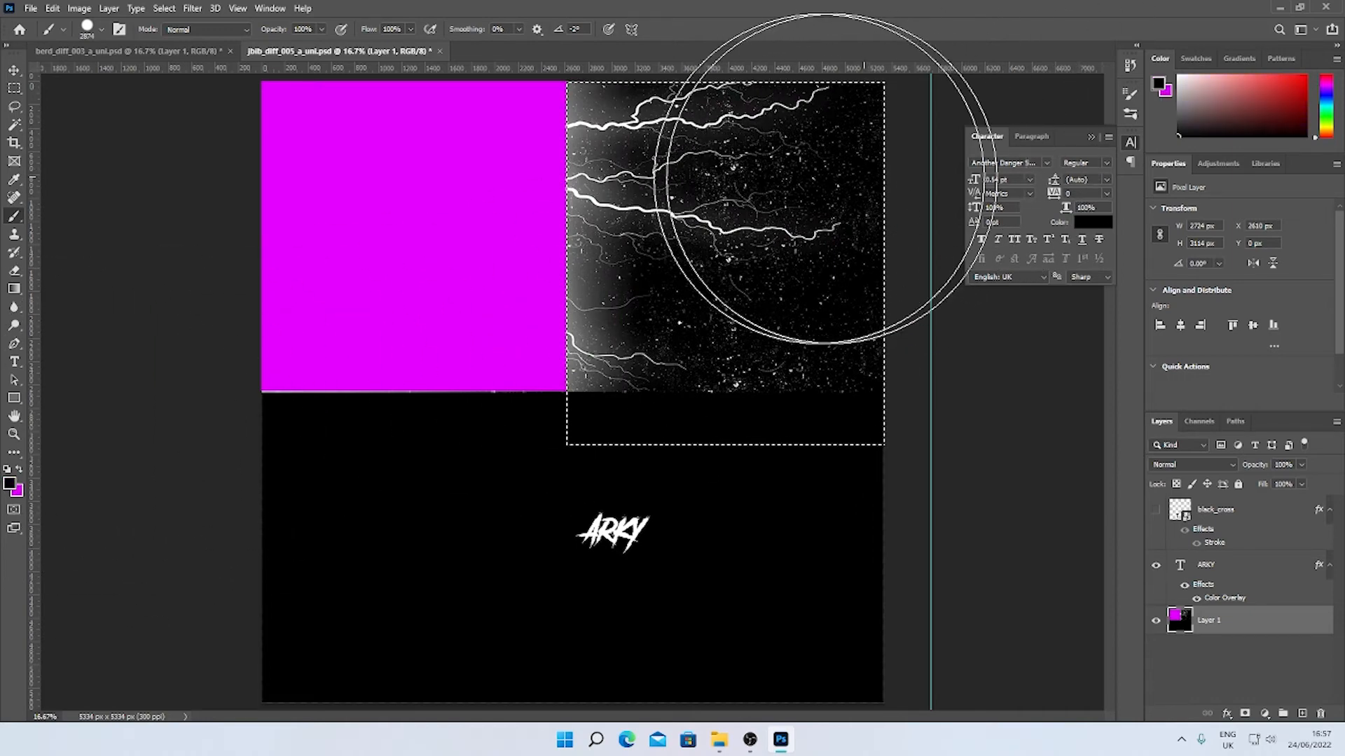
click(823, 179)
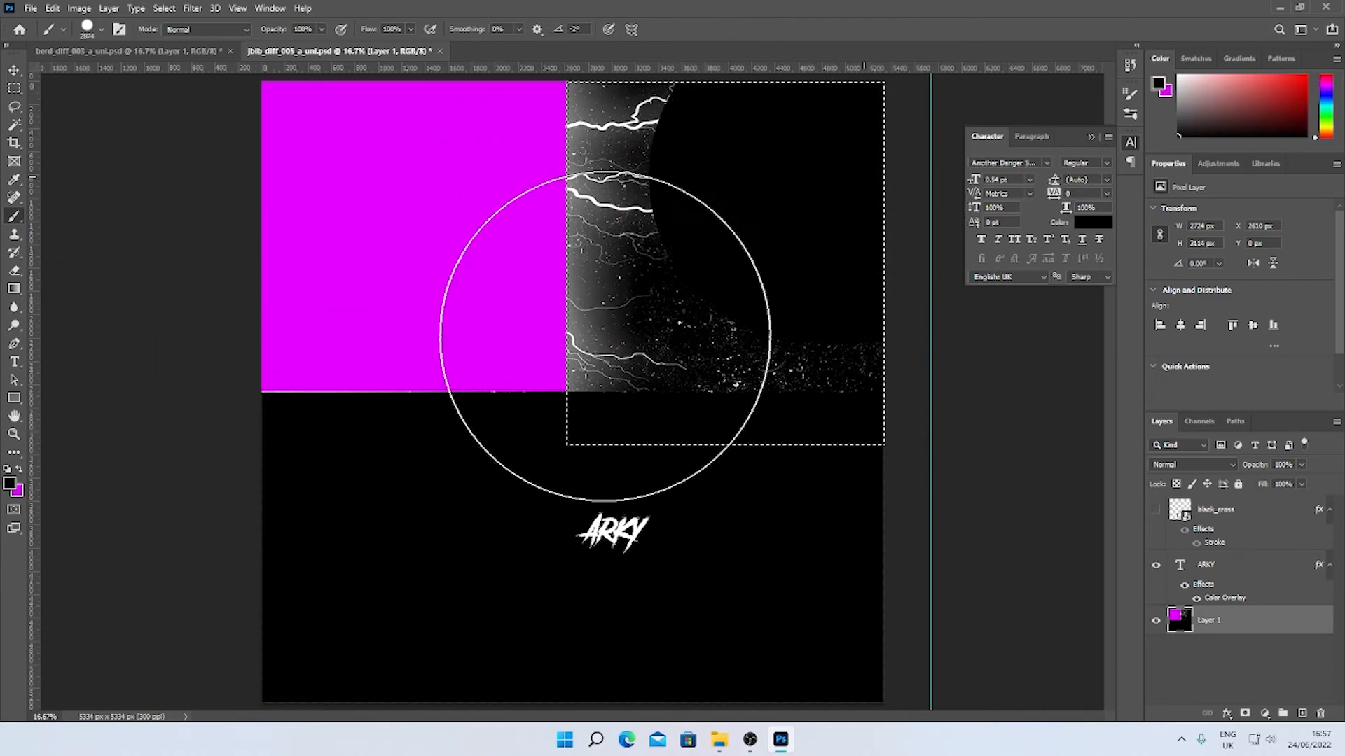
drag(605, 336, 740, 293)
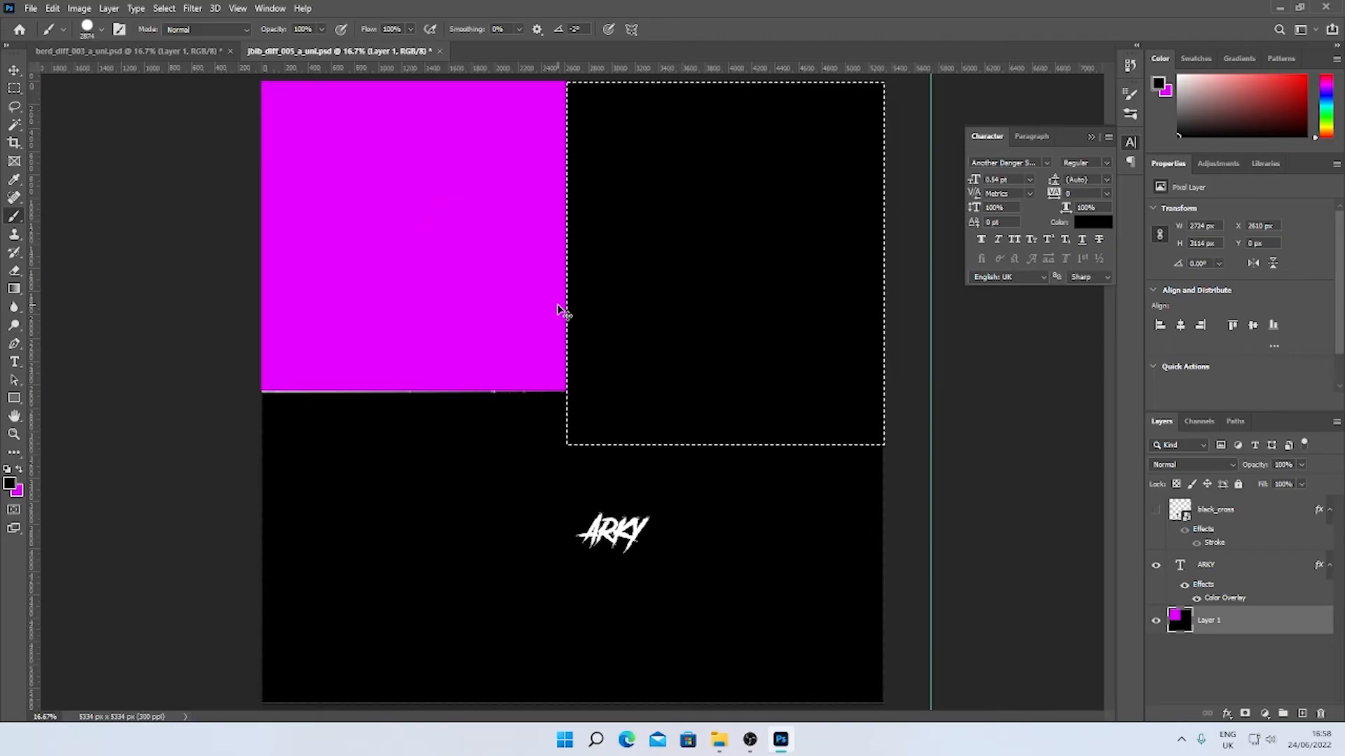
key(ctrl+d)
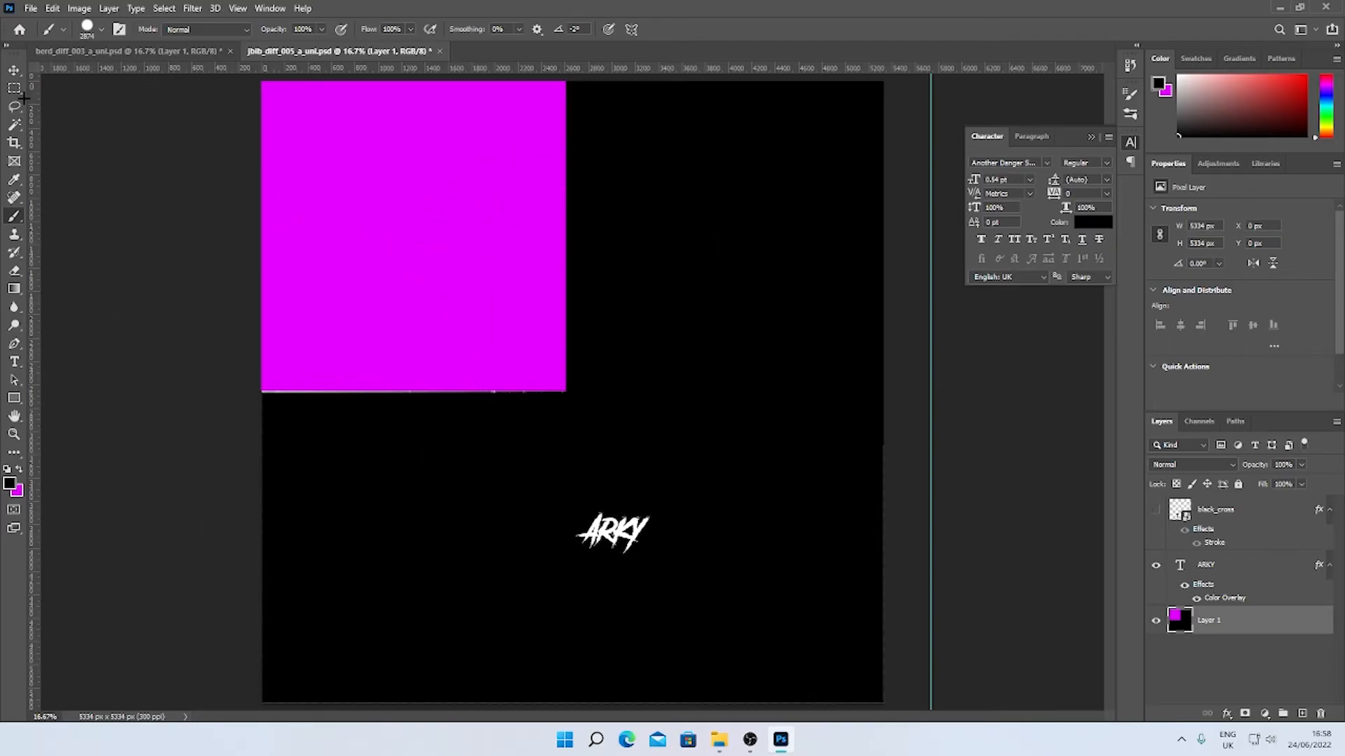
Set the Color Overlay of the ARKY text layer to magenta e400ff
click(14, 71)
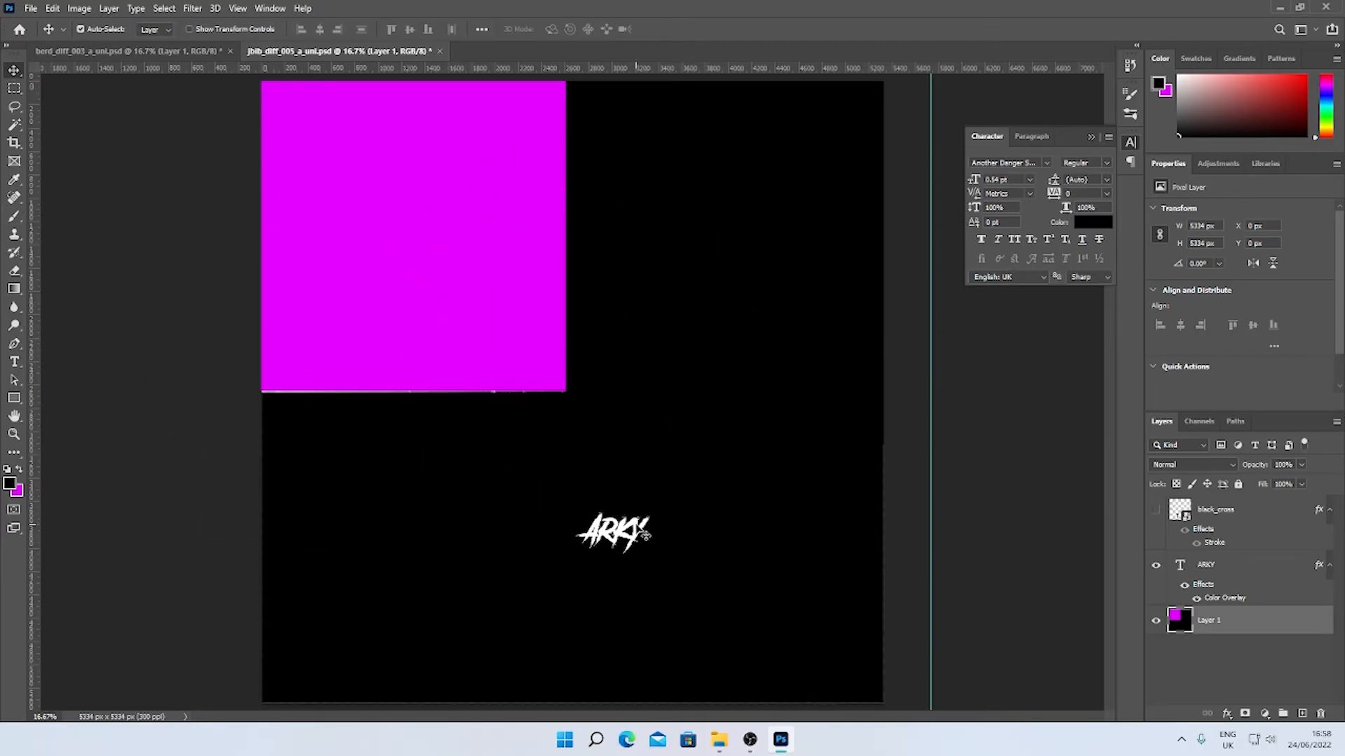
click(644, 538)
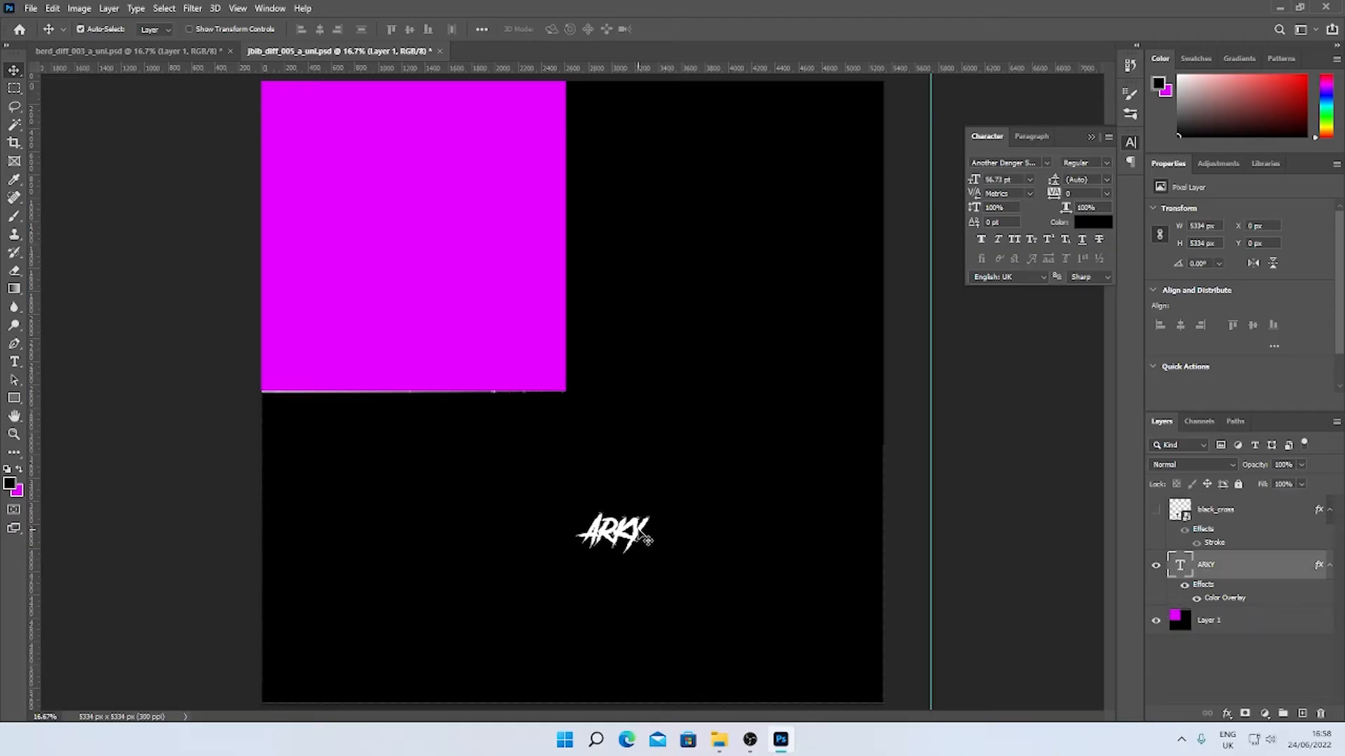
right_click(1221, 573)
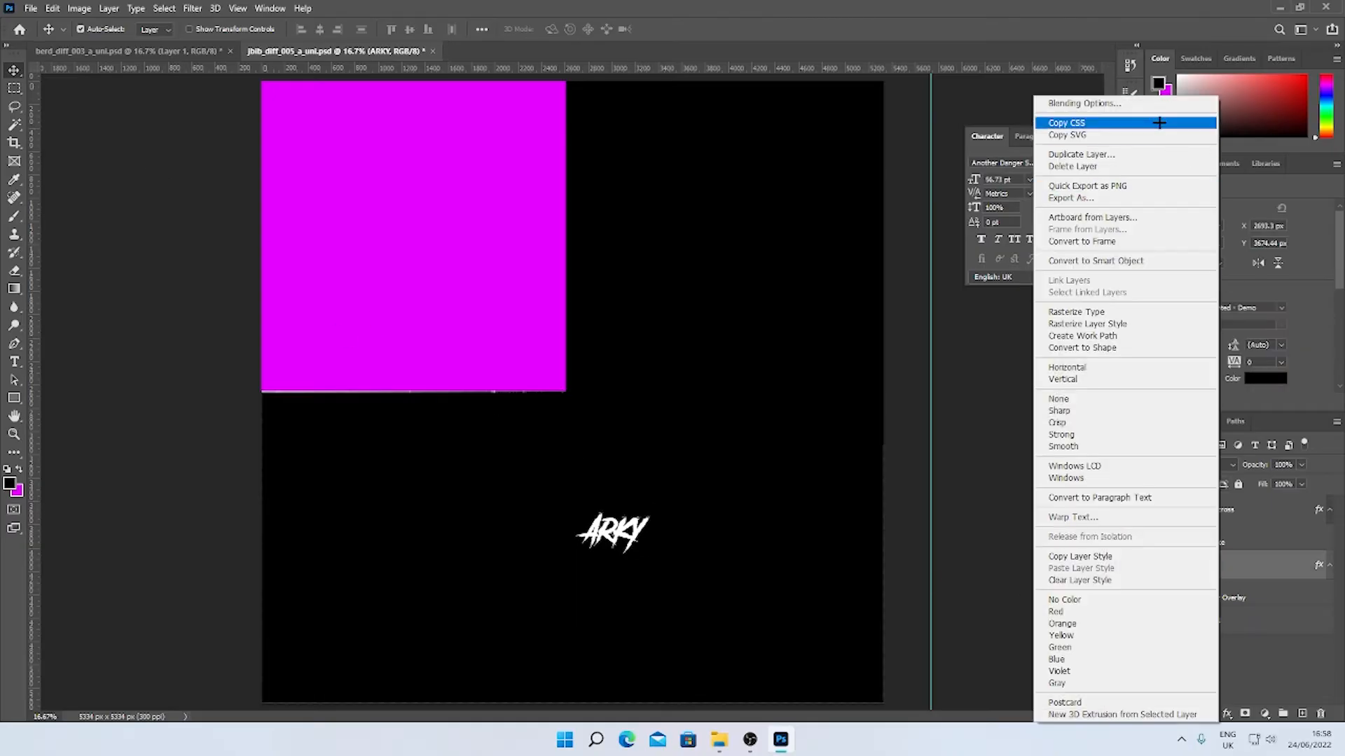
click(1134, 104)
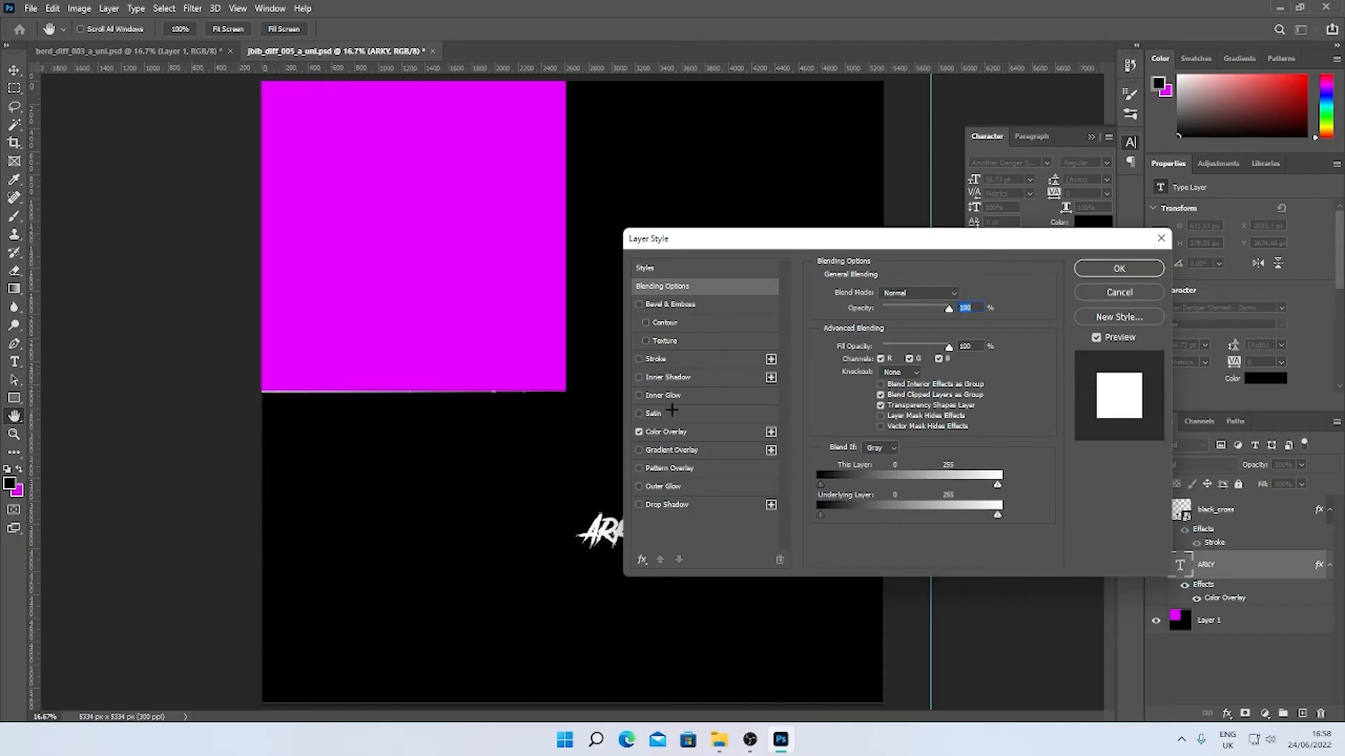
click(669, 432)
click(962, 298)
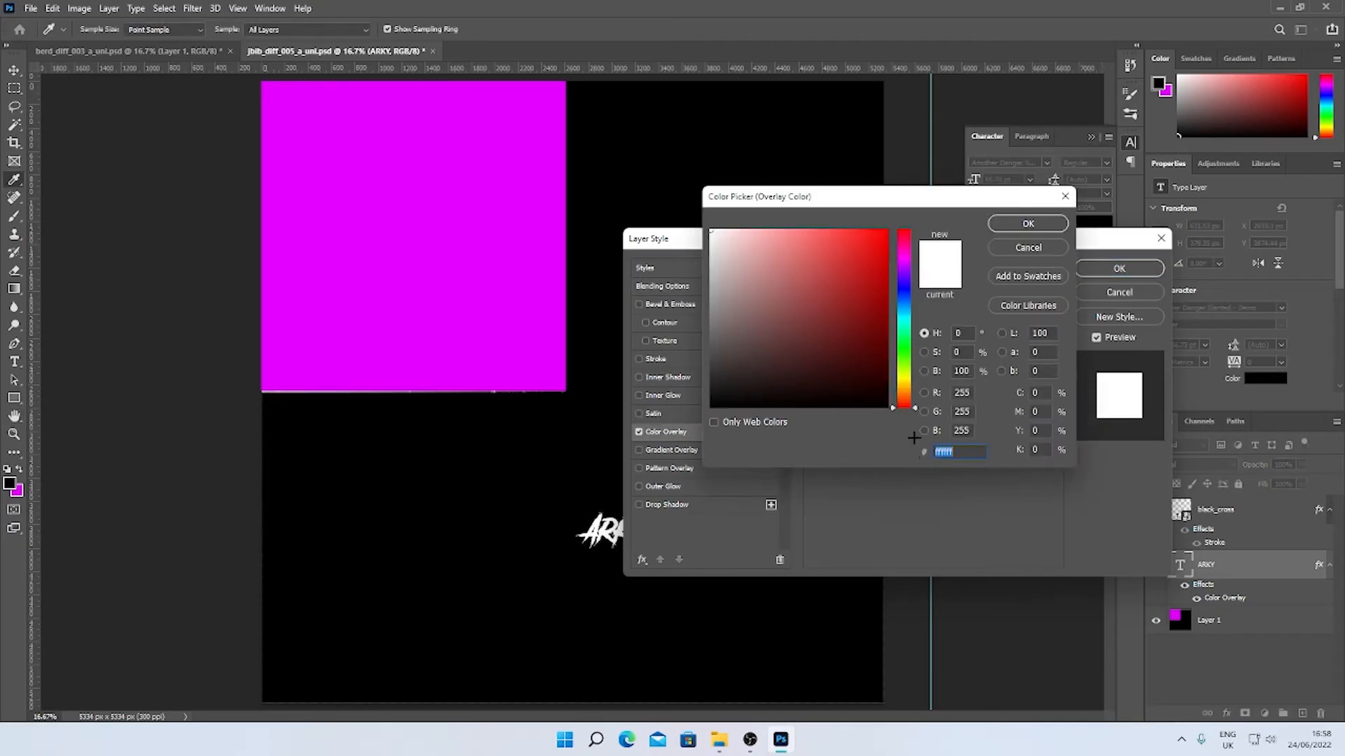
text(e400ff)
click(1048, 224)
click(1119, 268)
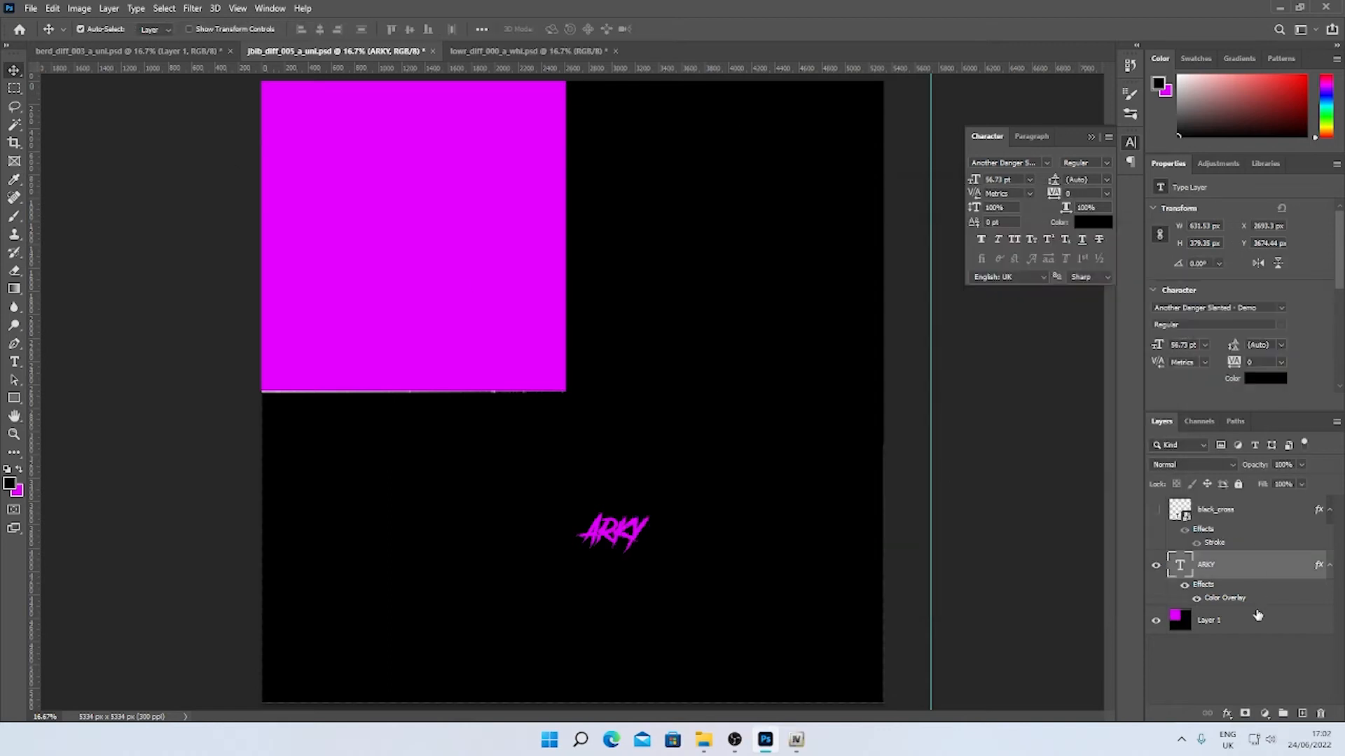
Apply the Add Noise filter to Layer 1 with an amount of 12.03%
click(1182, 628)
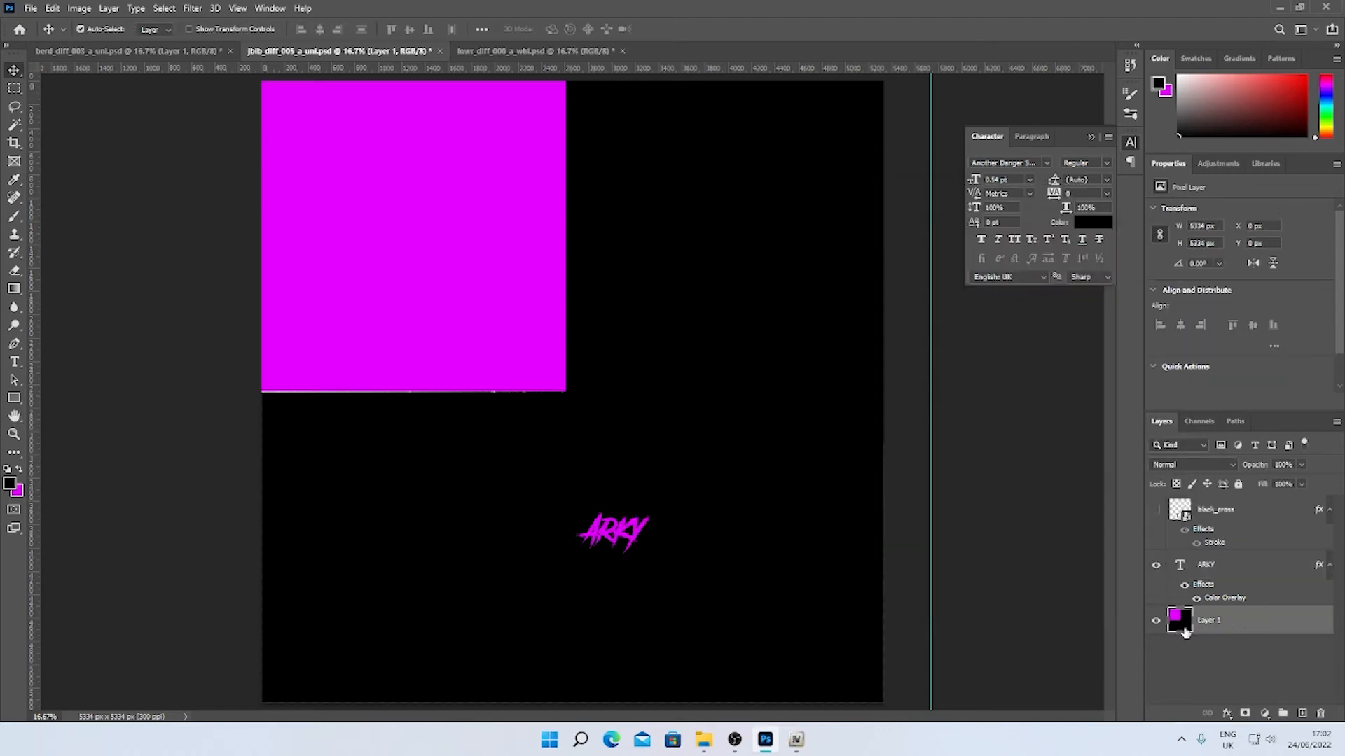
click(109, 8)
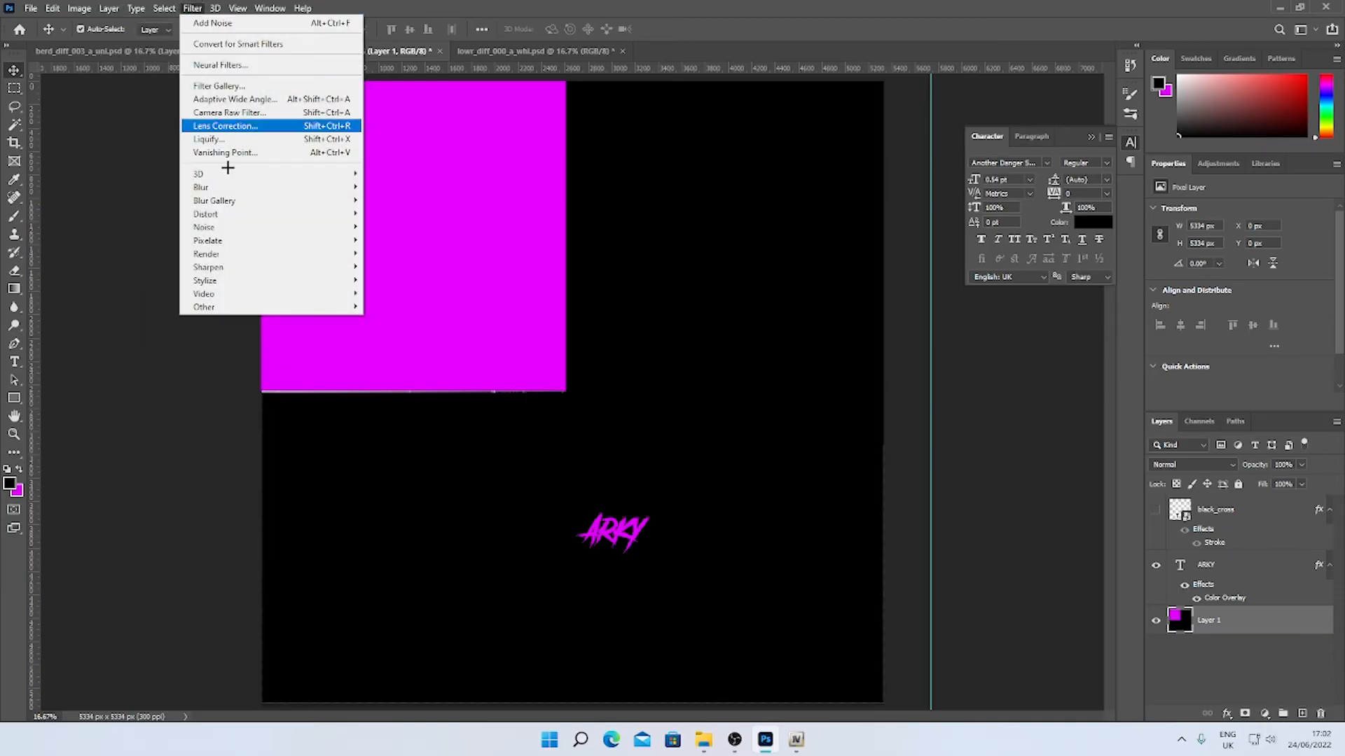
mouse_move(242, 227)
click(395, 227)
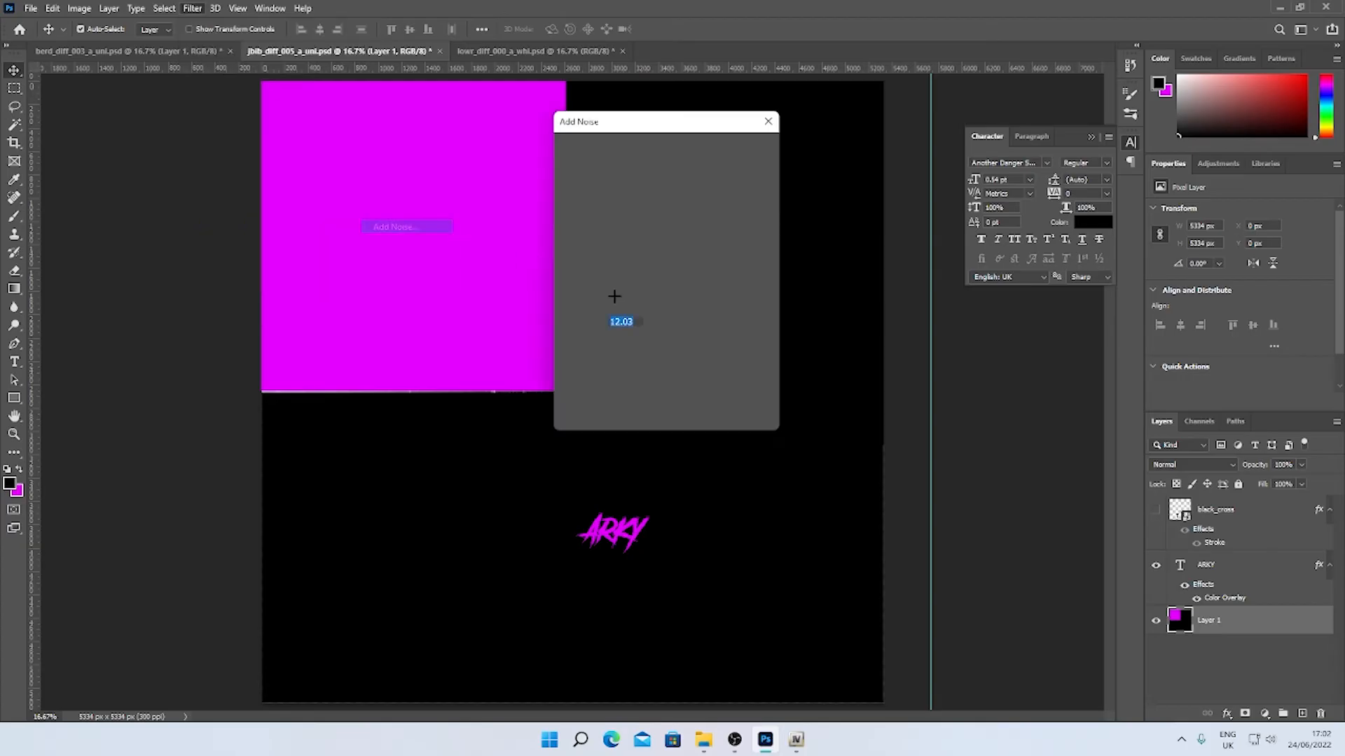
click(728, 149)
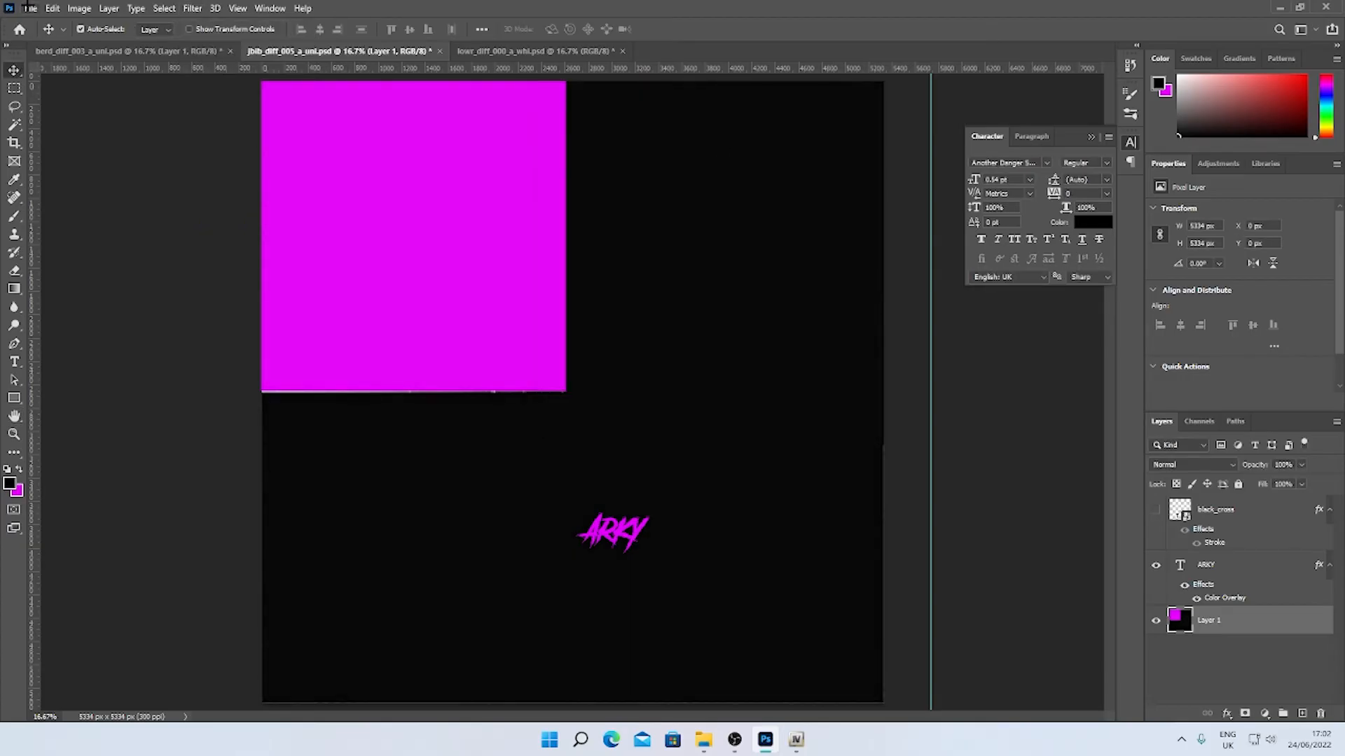
Save the design as jbib_diff_005_a_uni.png in the Skintight folder, replacing the existing PNG
click(31, 9)
click(56, 178)
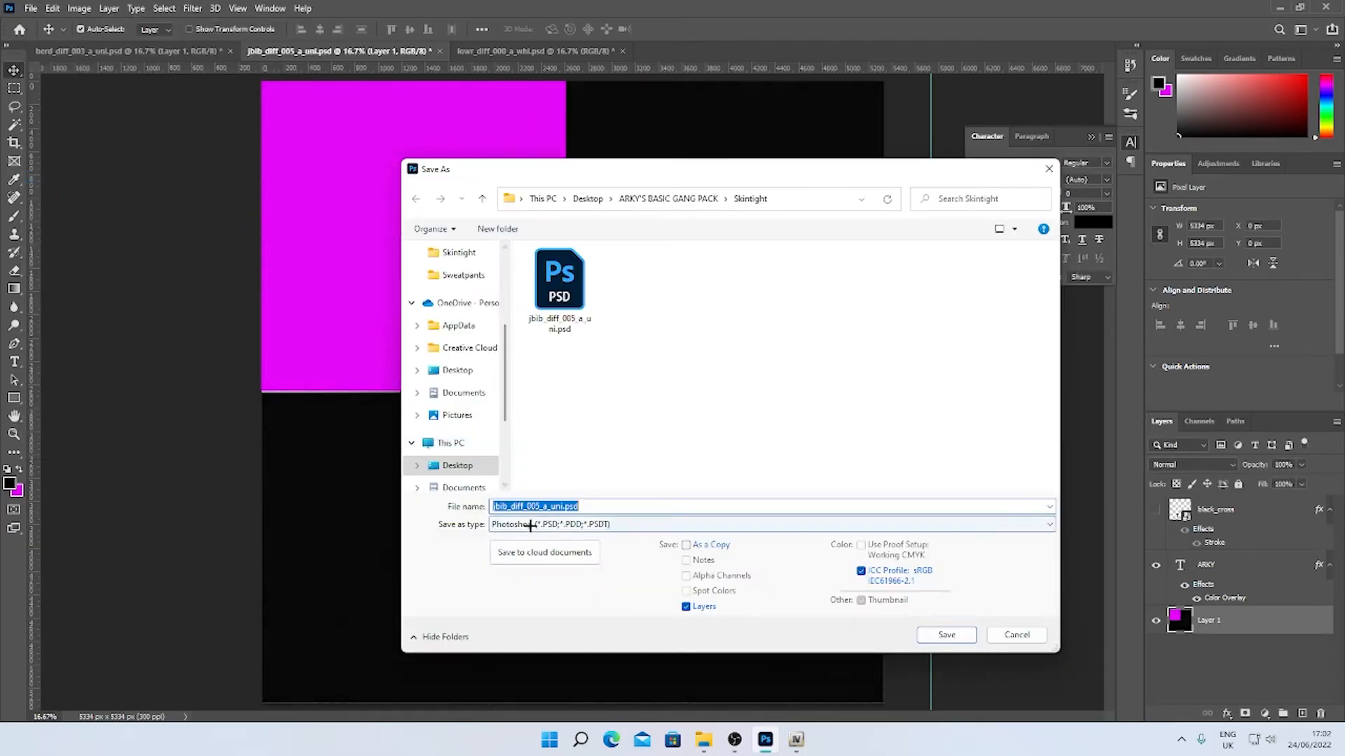
click(527, 524)
click(517, 467)
key(Return)
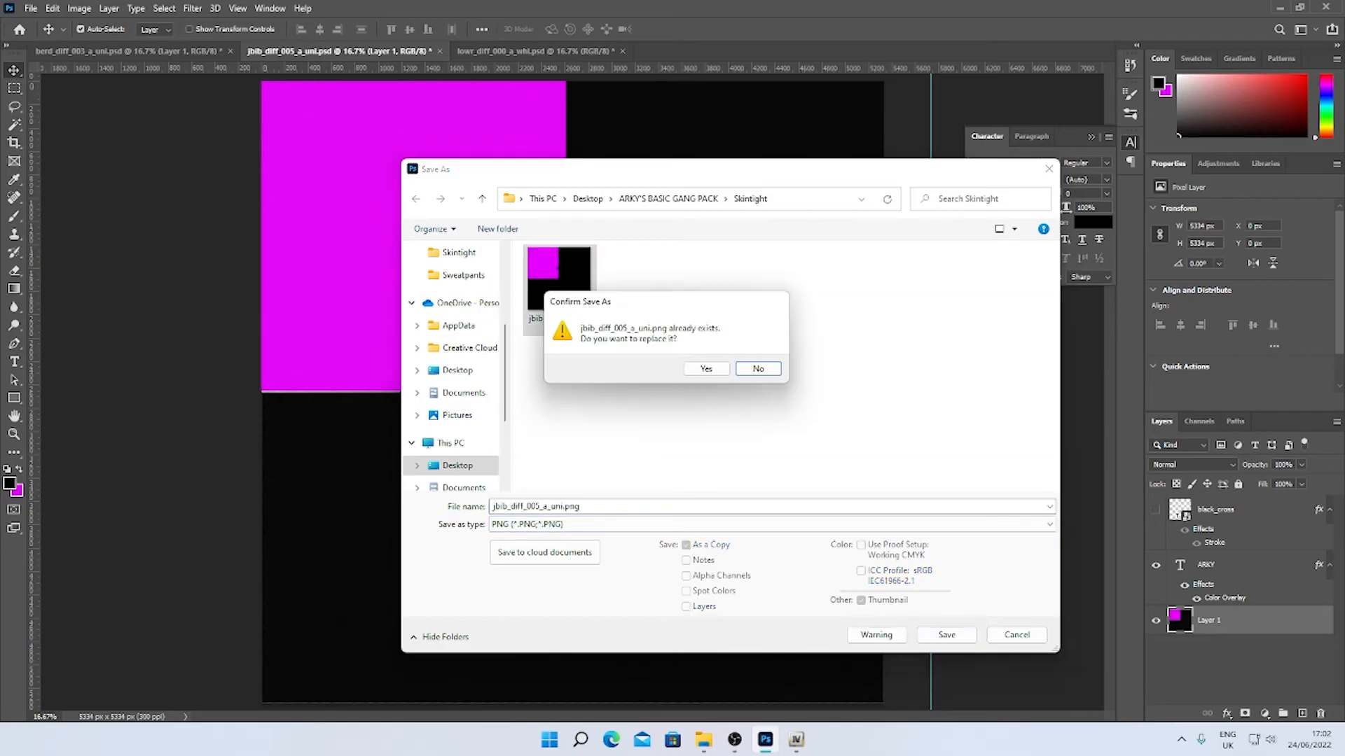
click(709, 369)
click(753, 230)
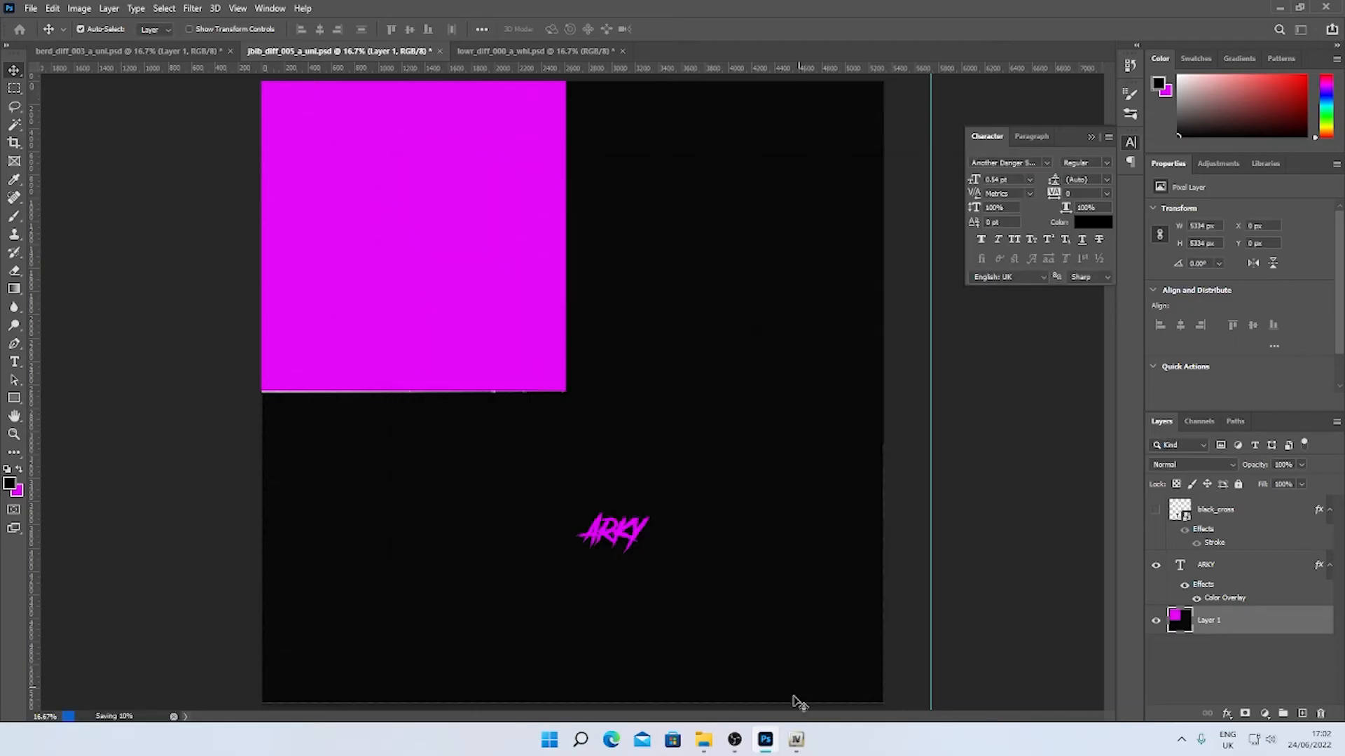
Switch to OpenIV and open the Skintight folder of ARKY'S BASIC GANG PACK
click(796, 740)
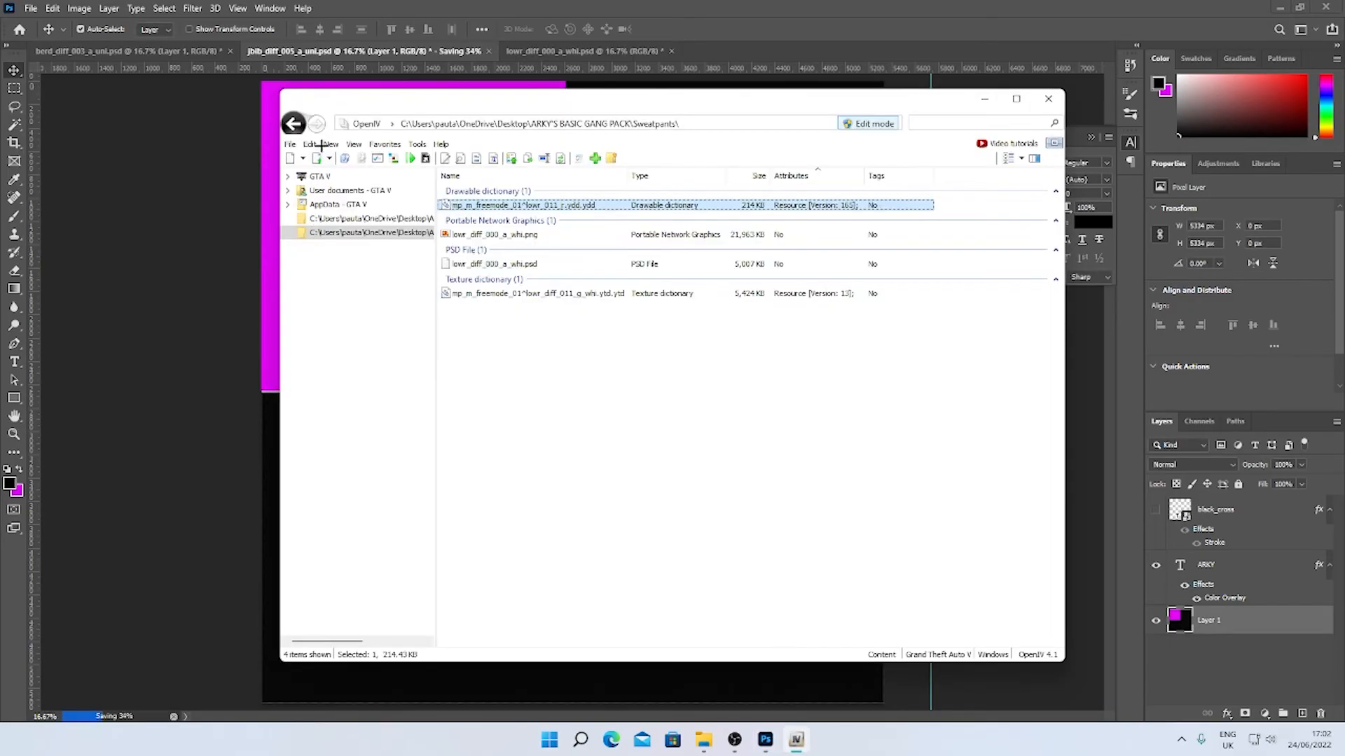
click(290, 145)
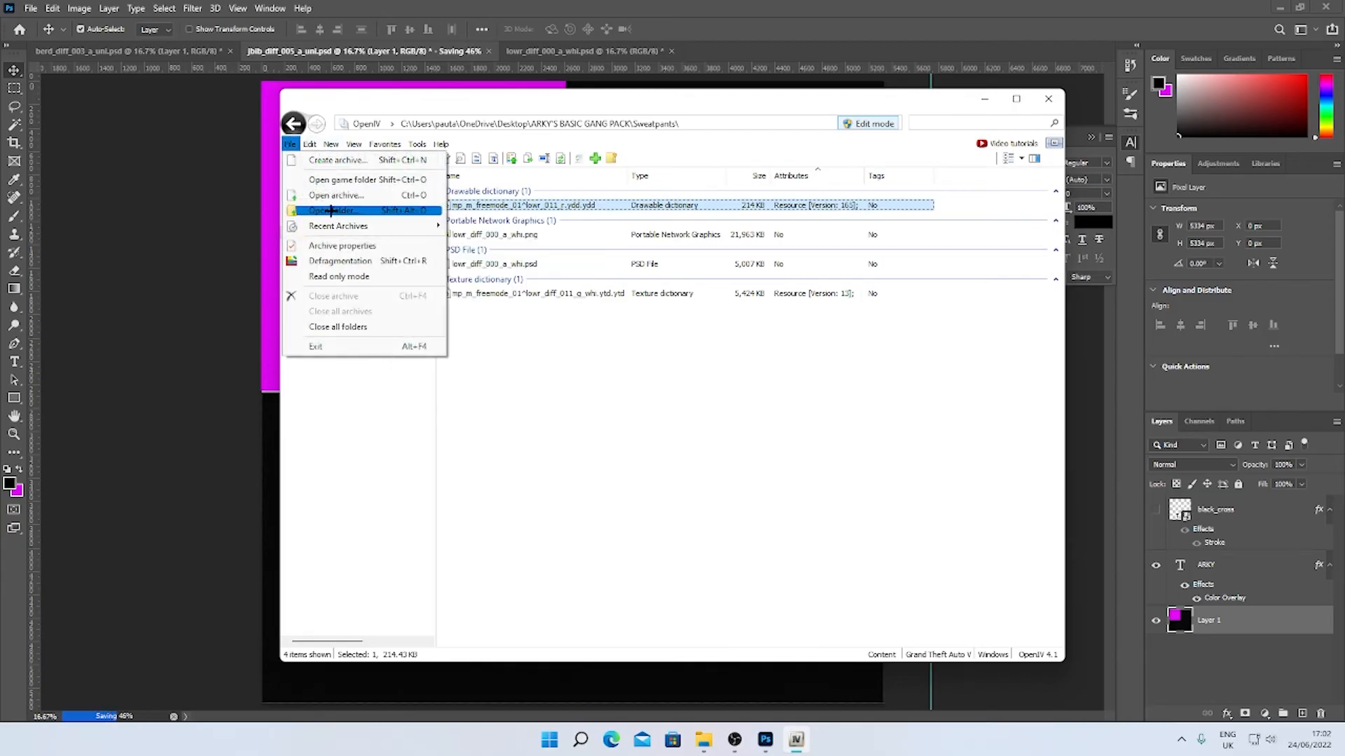
click(346, 210)
click(561, 147)
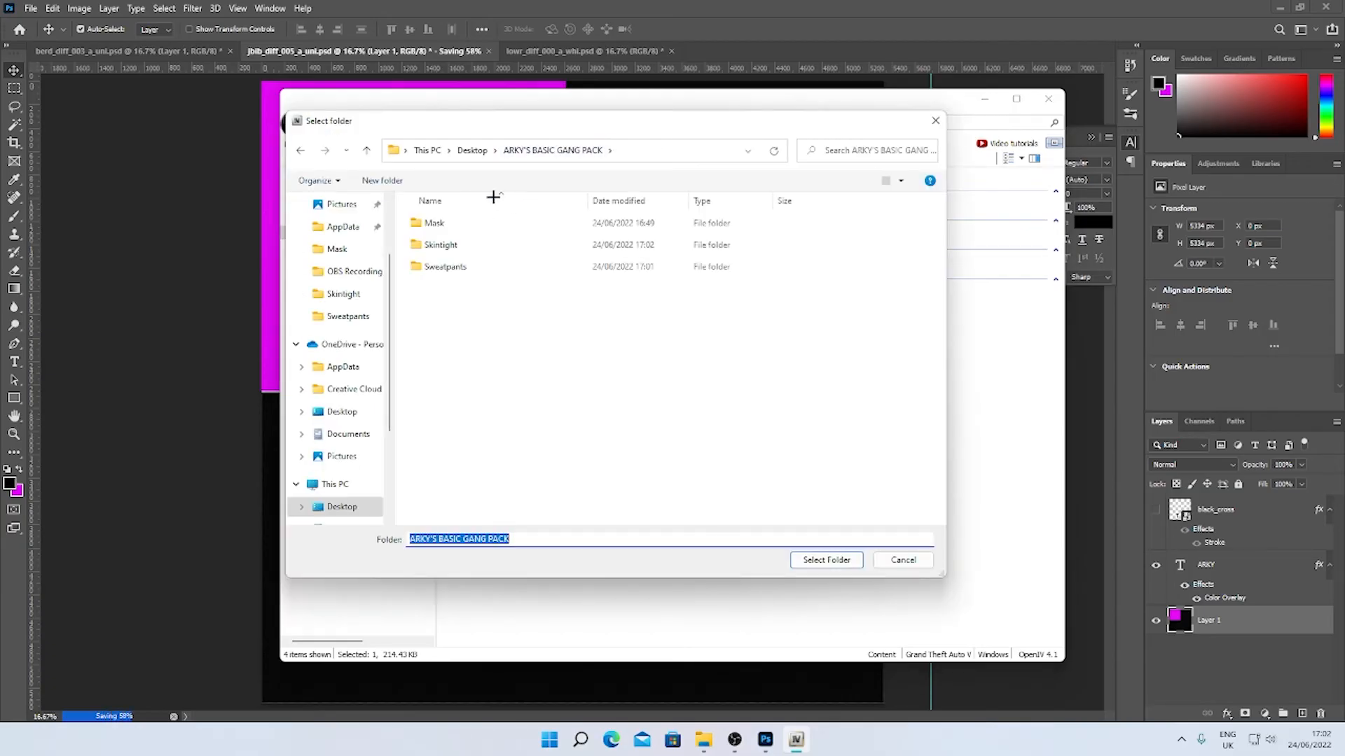
double_click(466, 243)
click(827, 560)
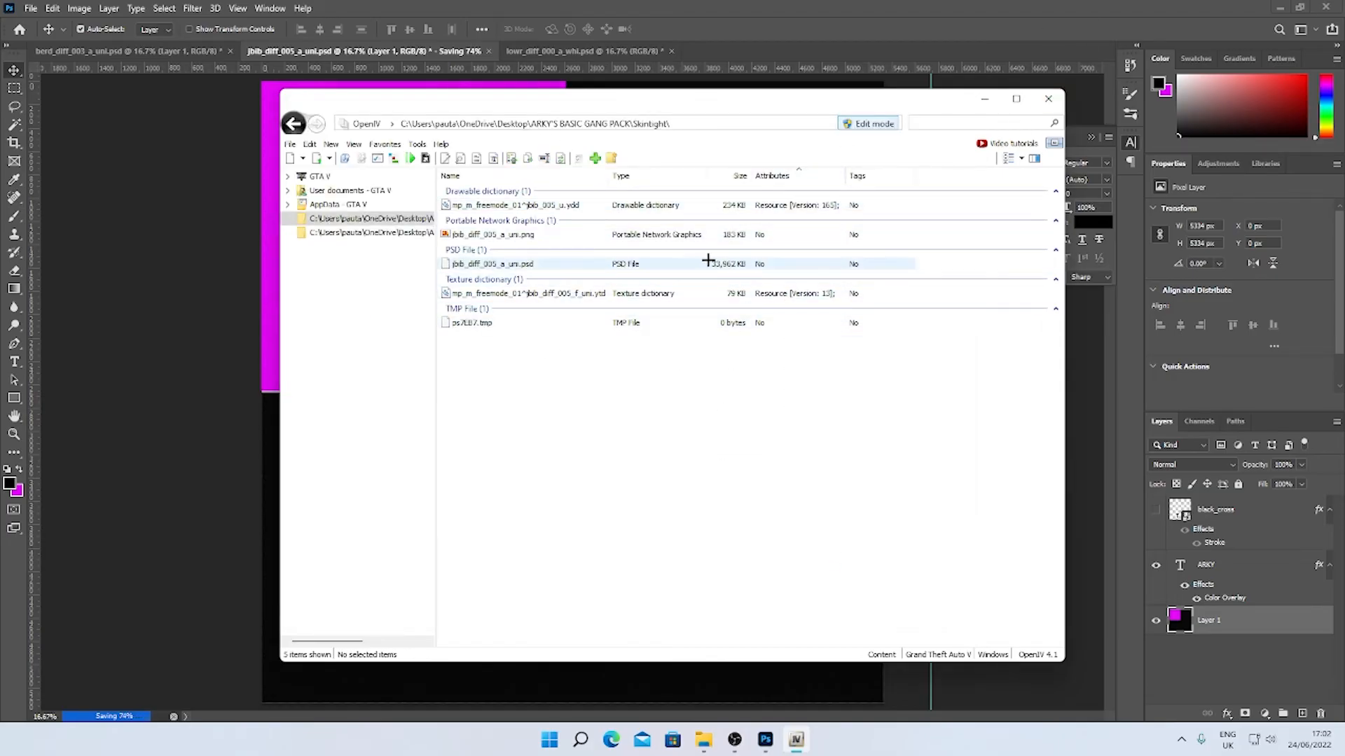
In mp_m_freemode_01^jbib_diff_005_f_uni.ytd, replace the jbib_diff_005_a_uni texture with the exported PNG and save the dictionary
double_click(680, 292)
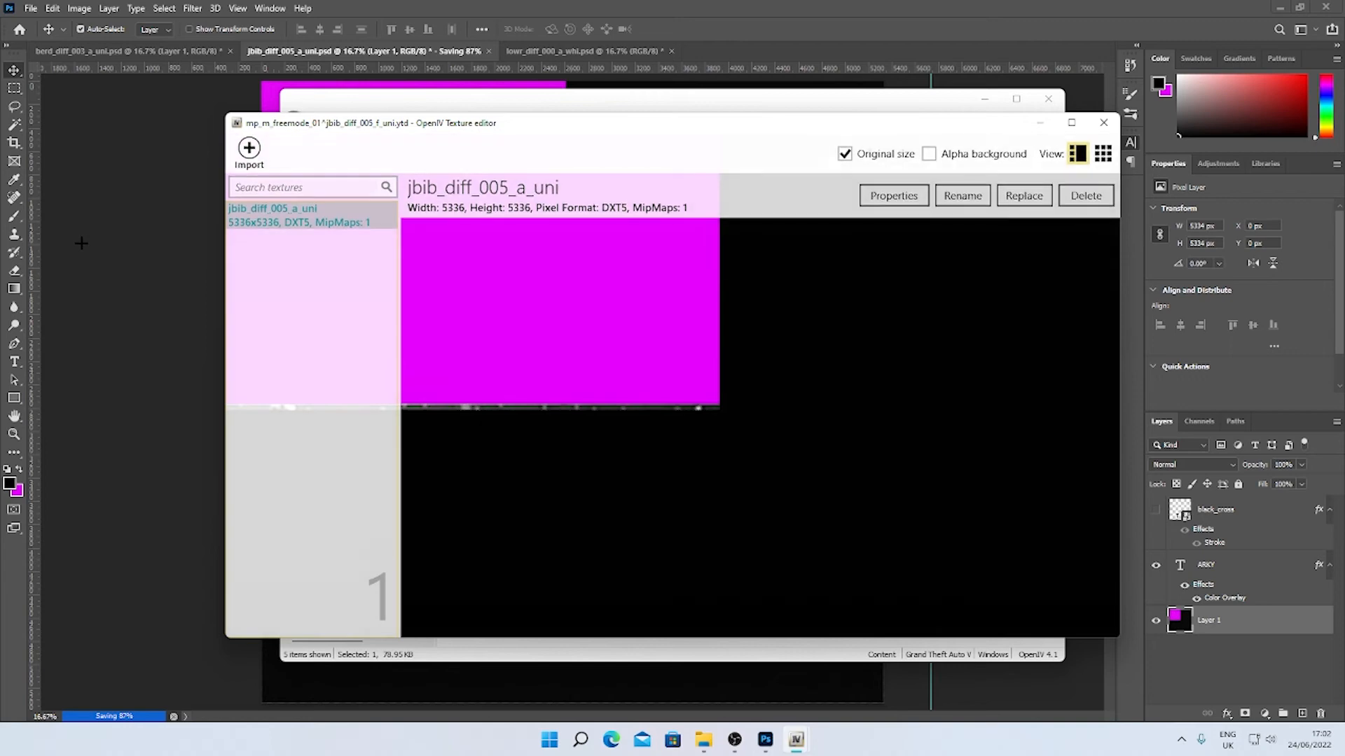
click(112, 270)
key(alt+Tab)
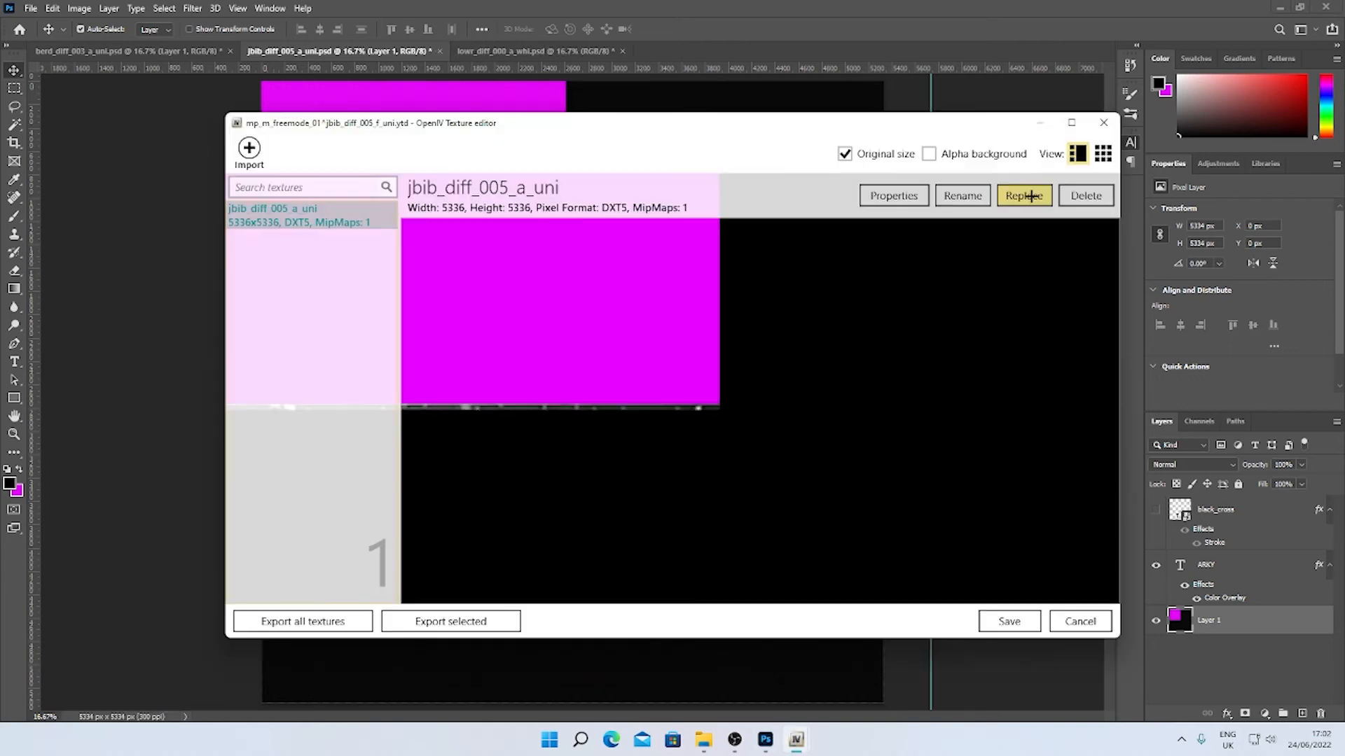
click(1023, 195)
double_click(379, 257)
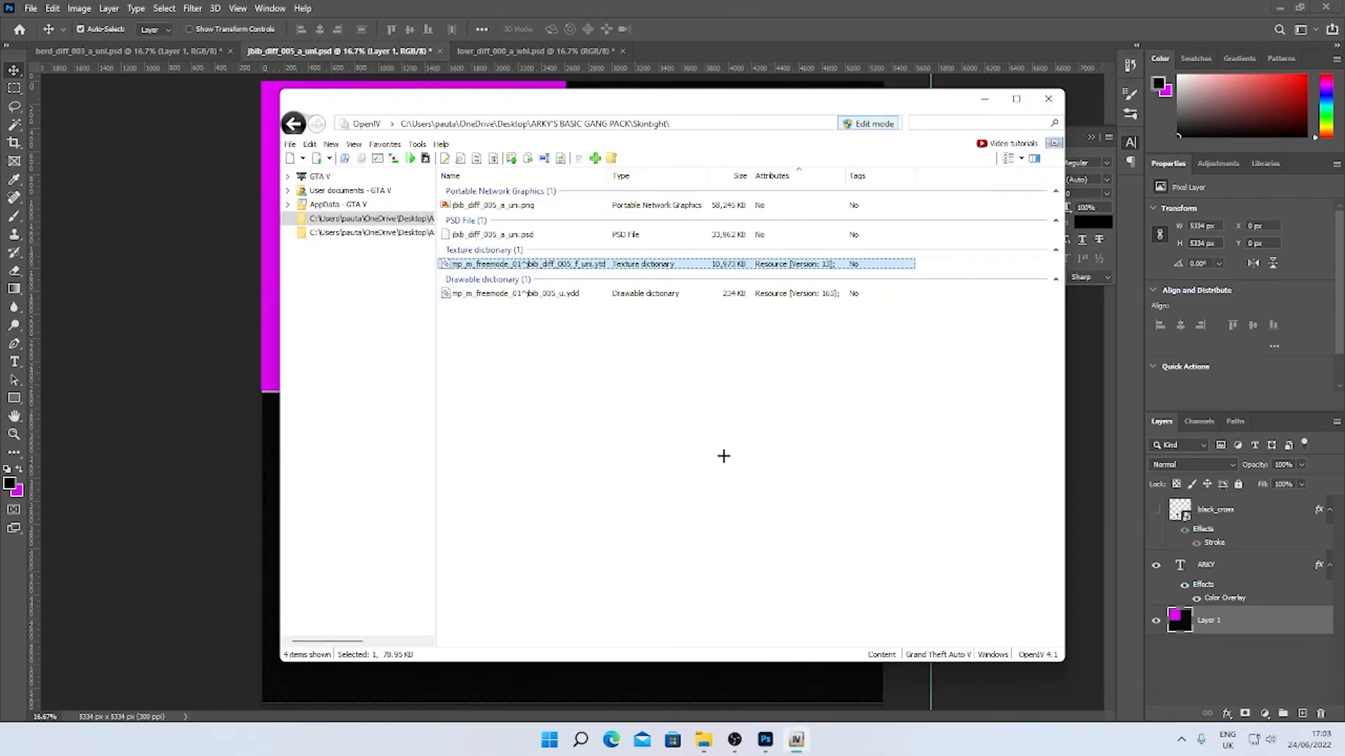
drag(723, 456, 678, 440)
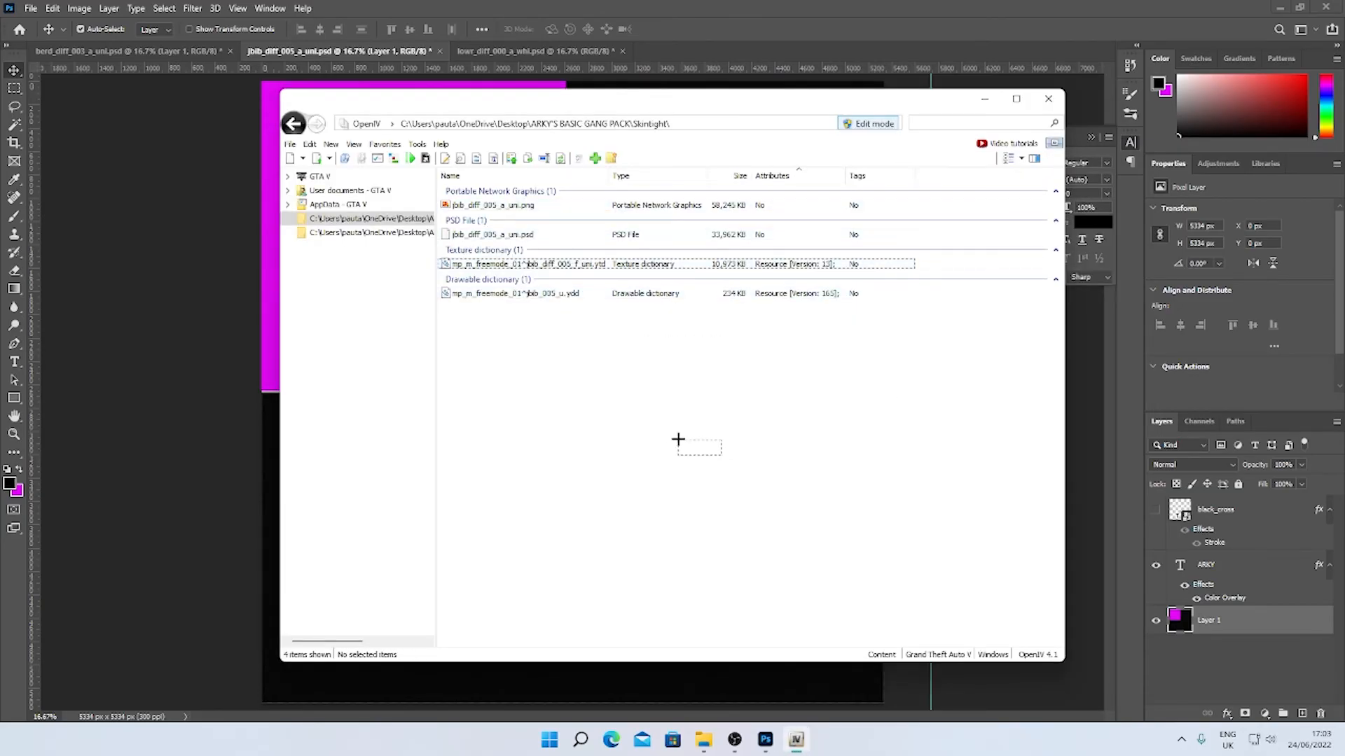
Open the mp_m_freemode_01^jbib_005_u.ydd model, add the jbib_diff_005_f_uni.ytd texture to it and inspect the top from several sides
double_click(653, 294)
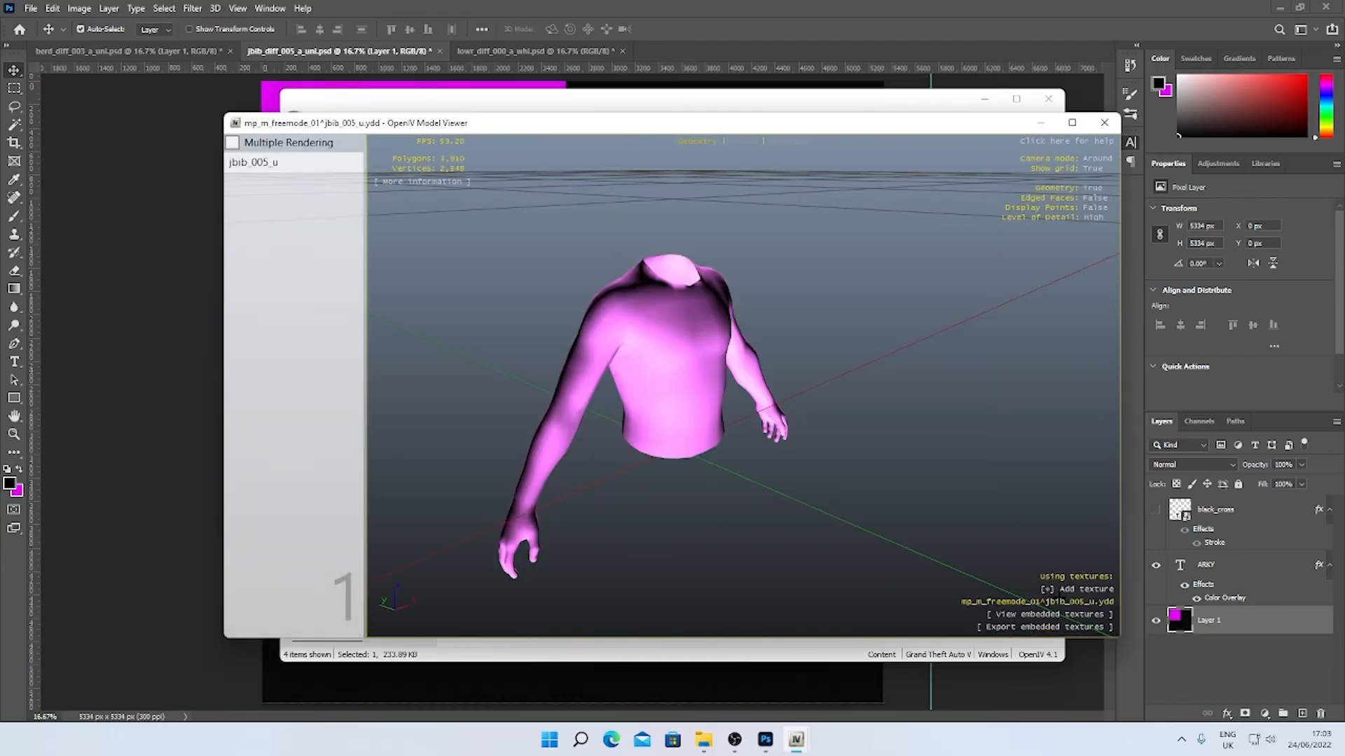
click(1064, 602)
click(1149, 617)
drag(810, 384, 533, 390)
scroll(787, 358, down, 5)
scroll(790, 324, up, 5)
scroll(822, 330, down, 5)
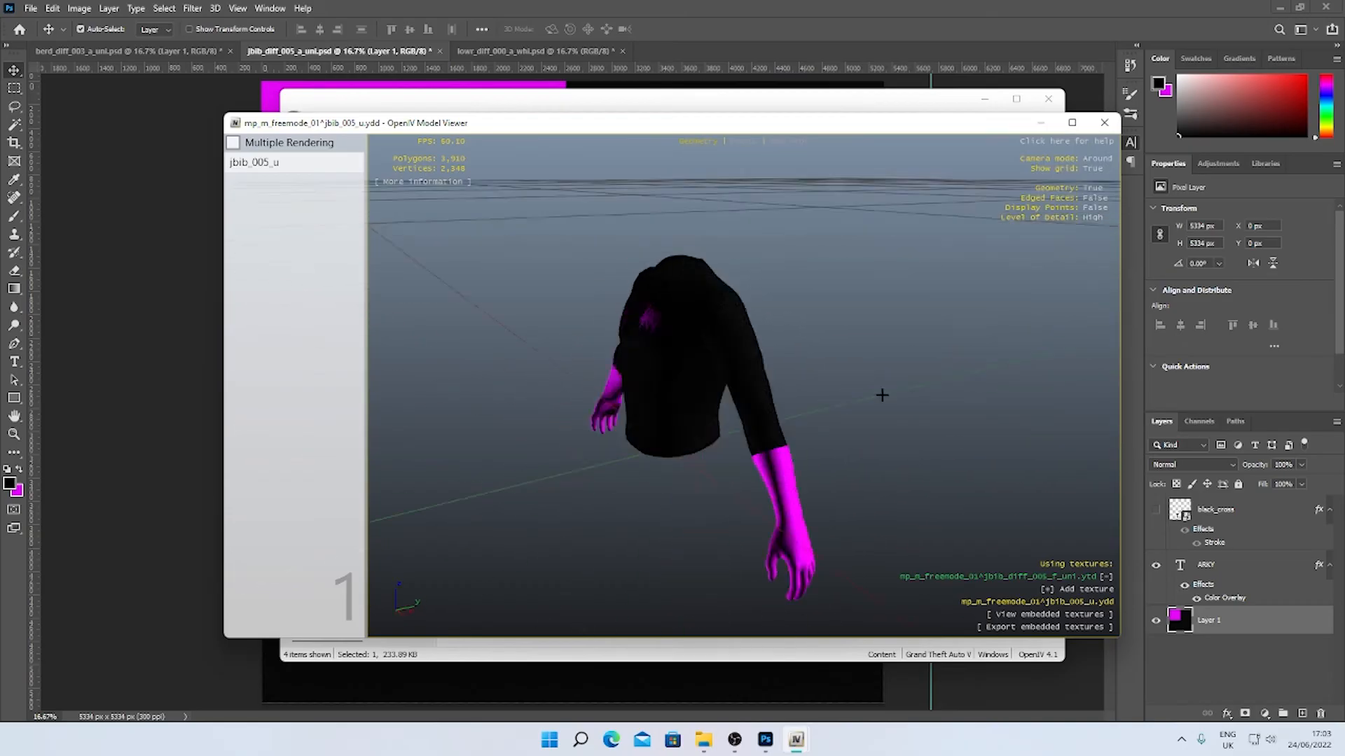
drag(883, 393, 775, 301)
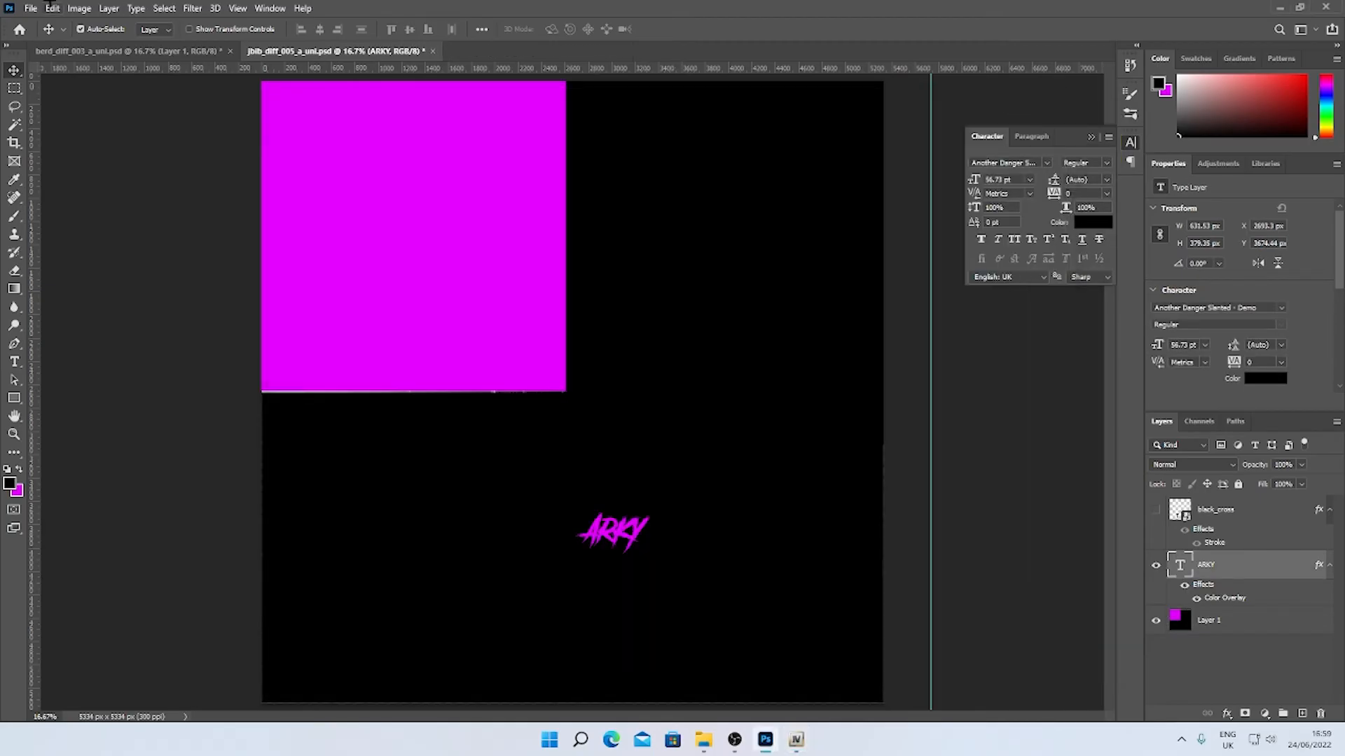
In Photoshop, open lowr_diff_000_a_whi.psd from the Sweatpants folder of ARKY'S BASIC GANG PACK
click(28, 8)
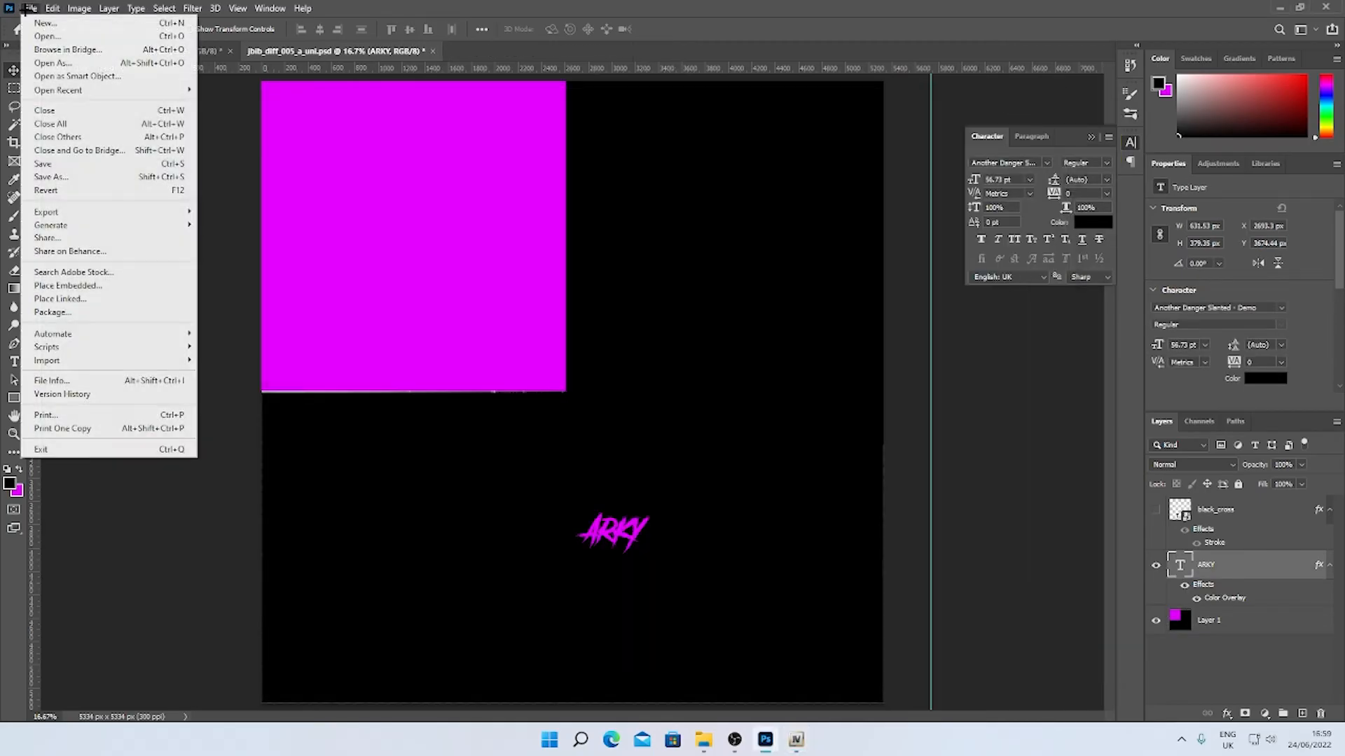
click(49, 37)
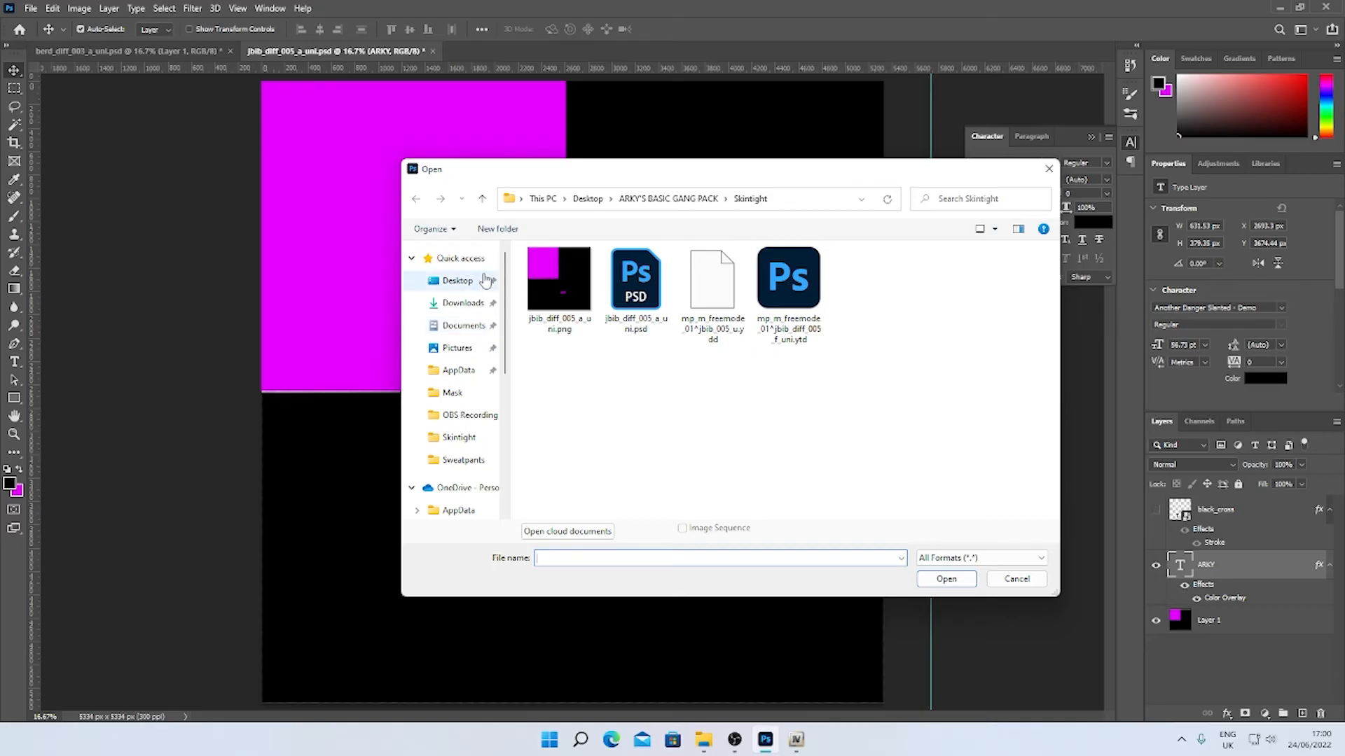
click(481, 280)
click(555, 273)
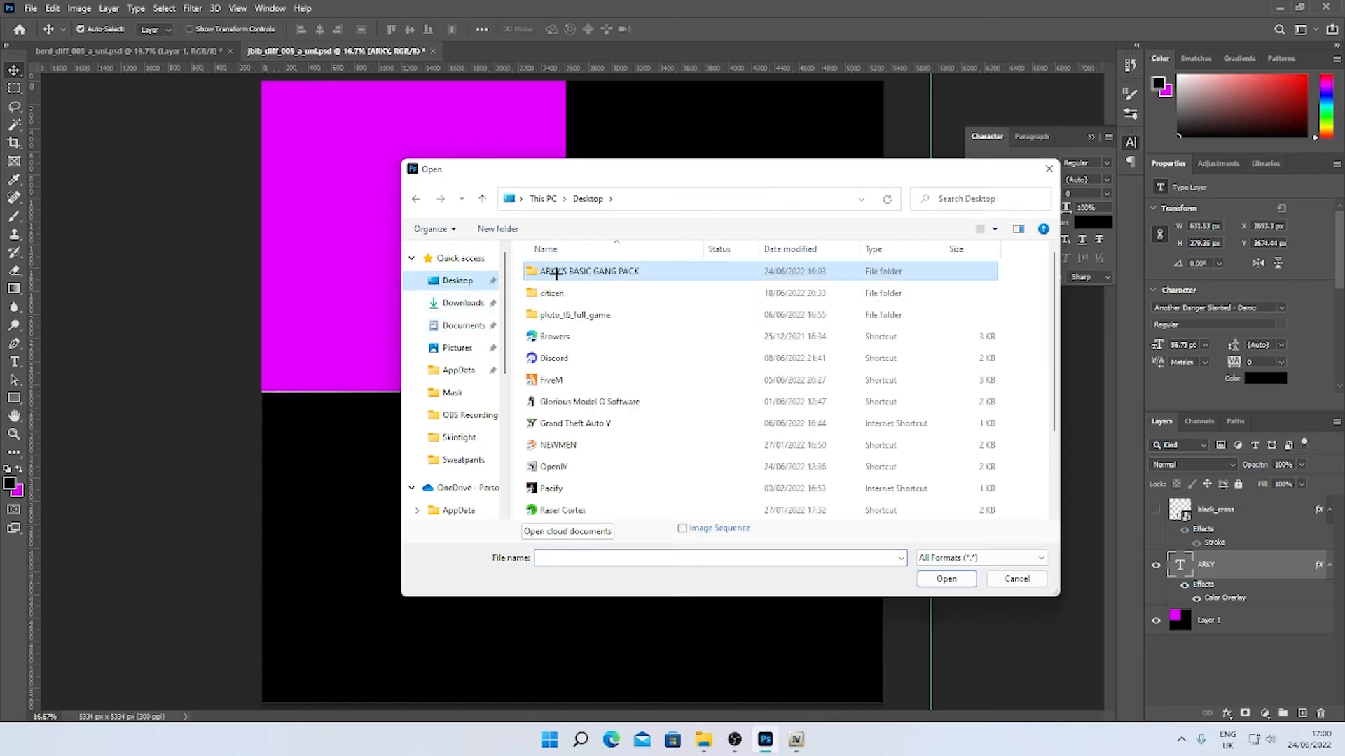
double_click(555, 273)
double_click(555, 315)
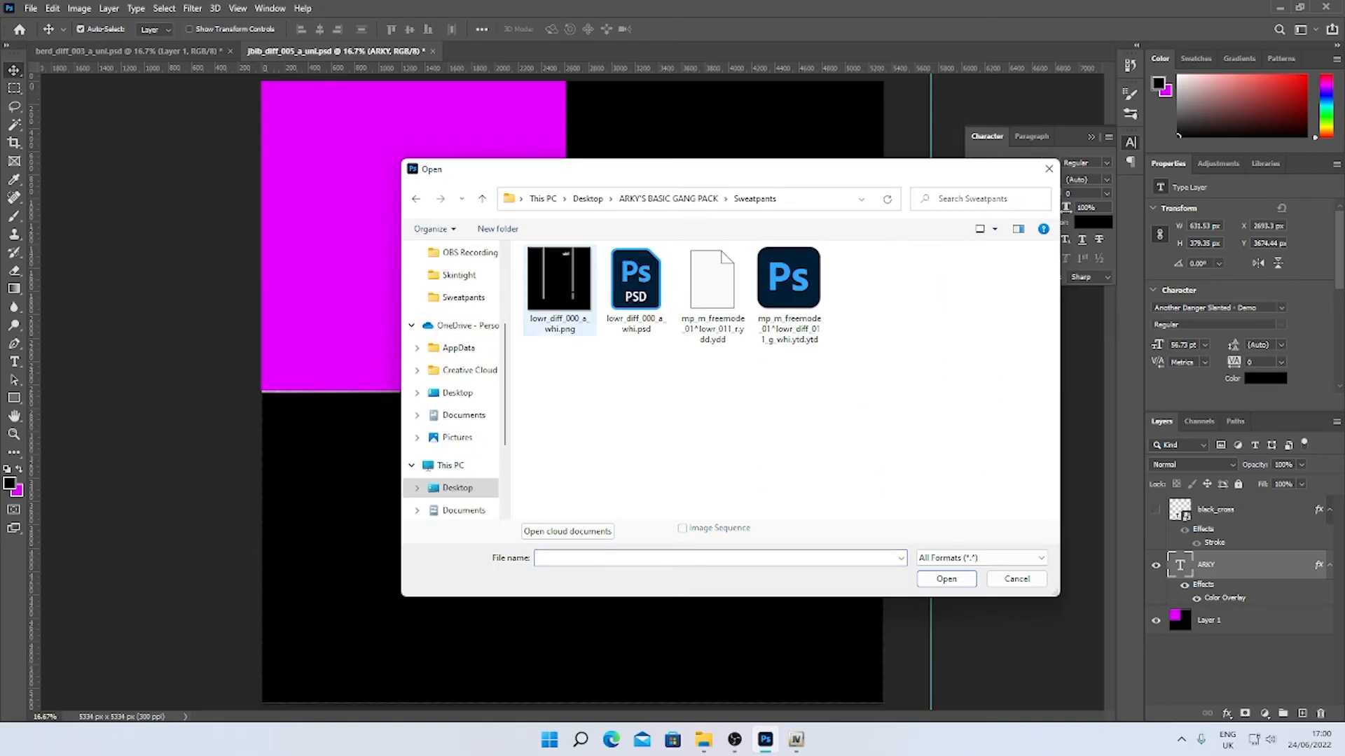
double_click(636, 315)
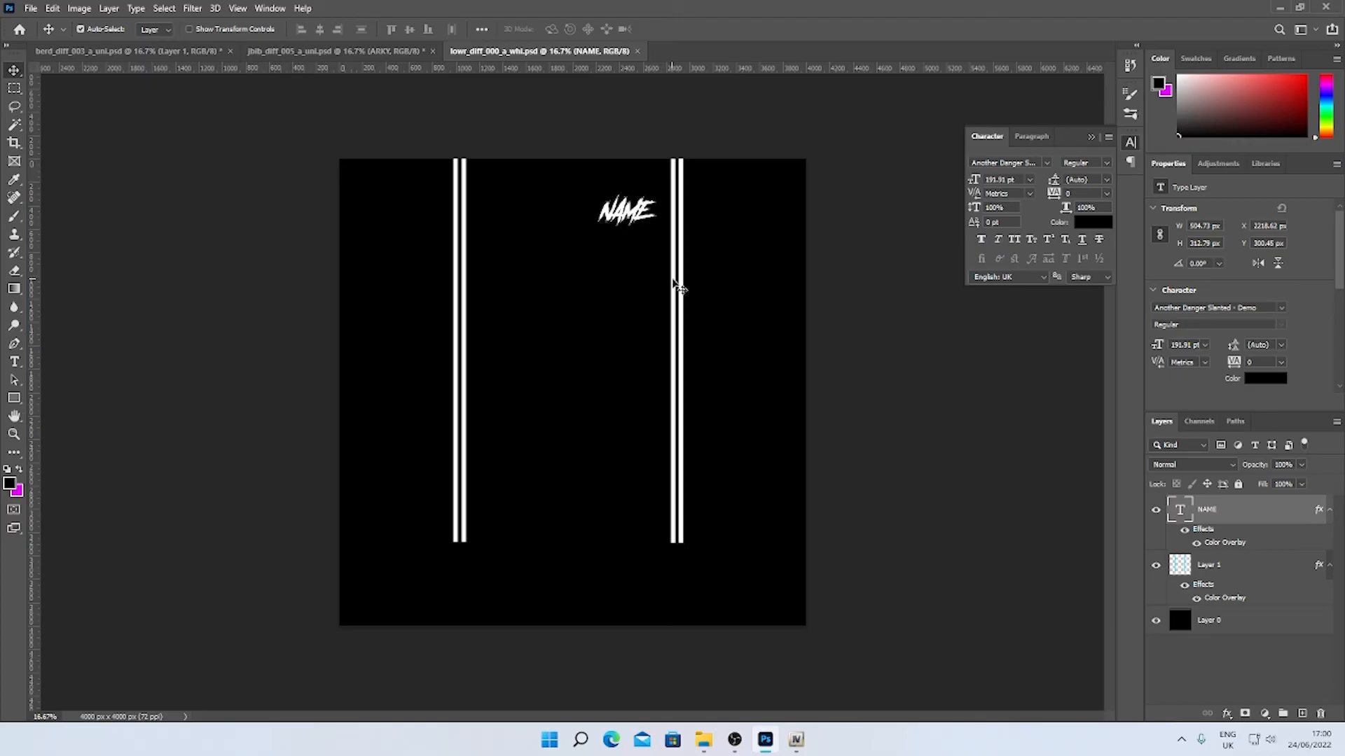
Set the Color Overlay of the stripes on Layer 1 to magenta e400ff
click(674, 285)
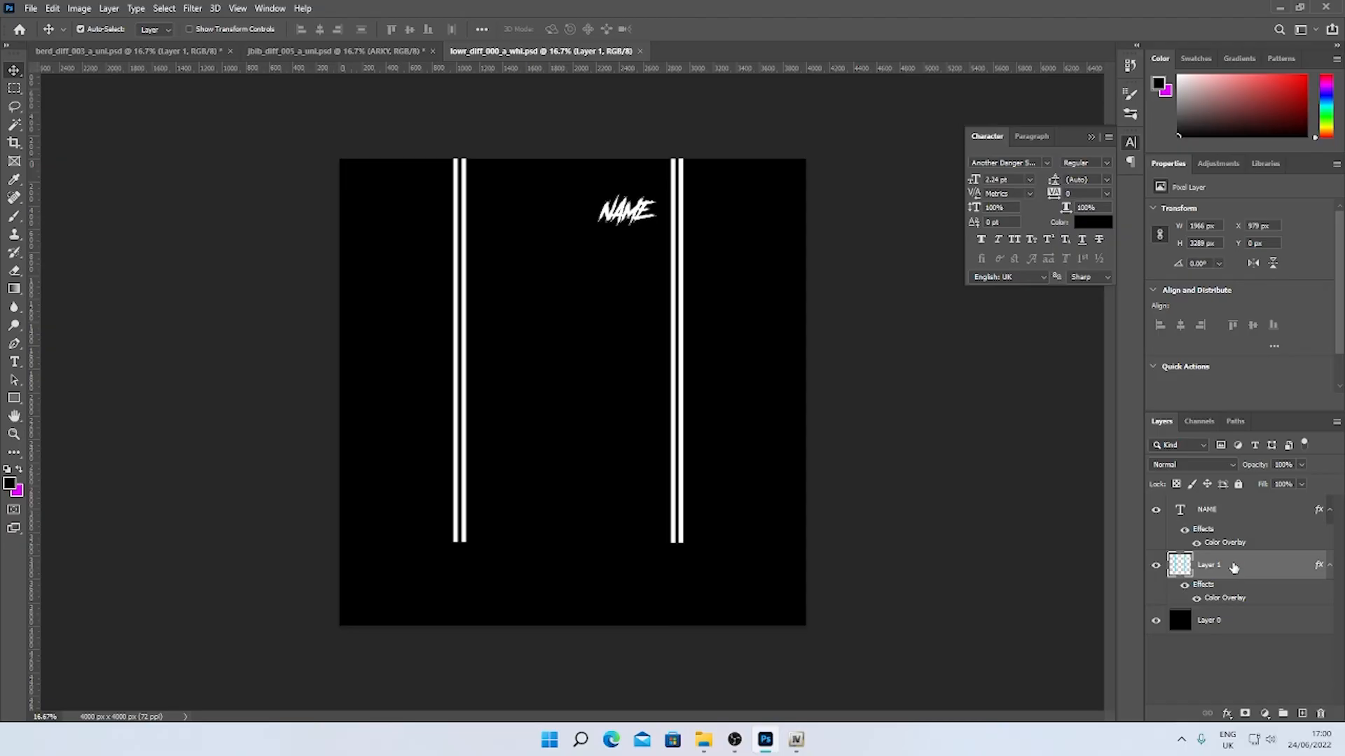
right_click(1234, 567)
click(1085, 152)
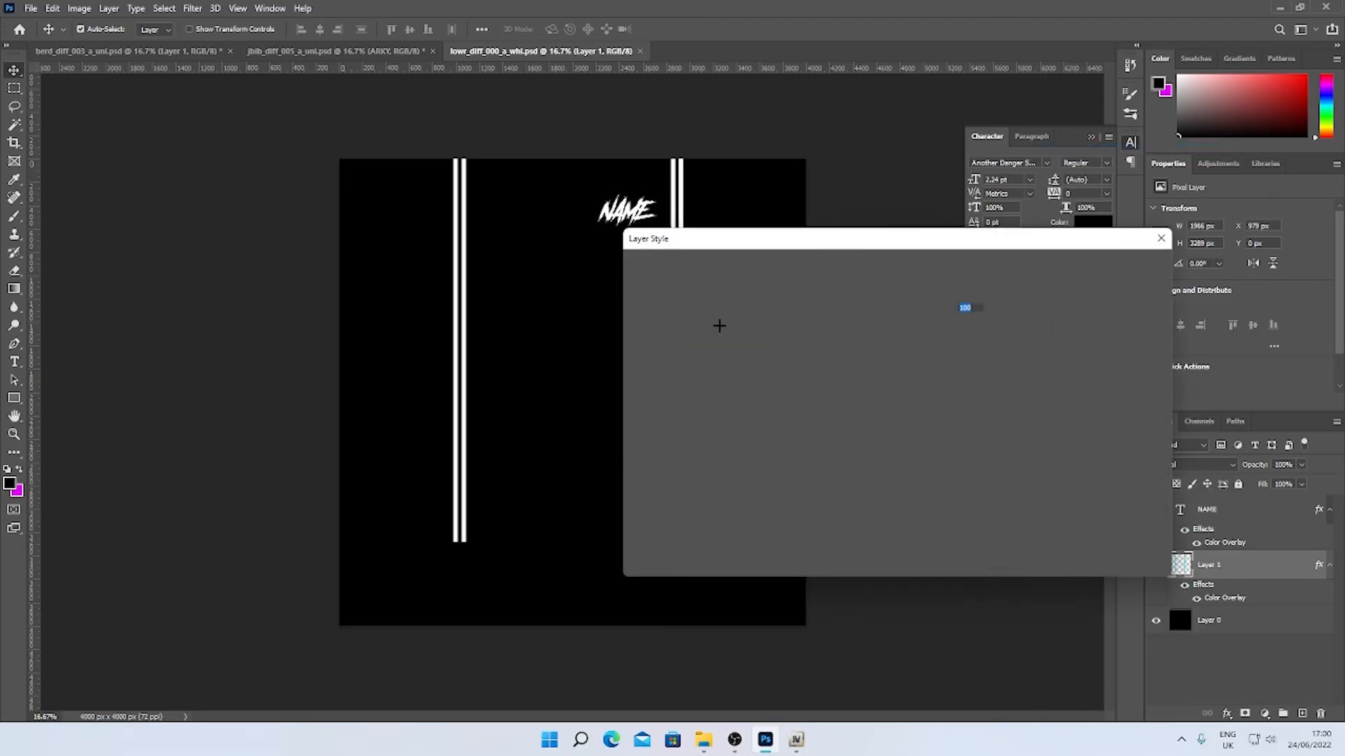
click(651, 432)
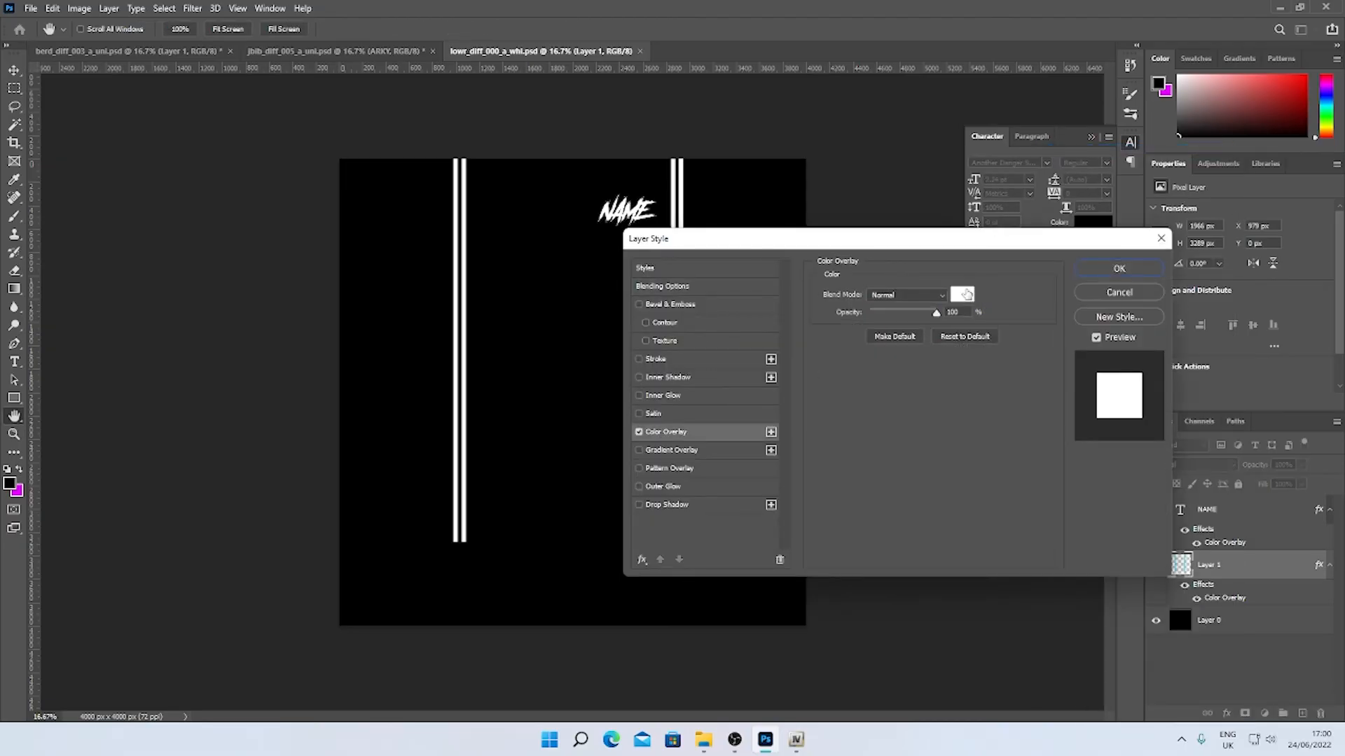
click(965, 293)
text(e100ff)
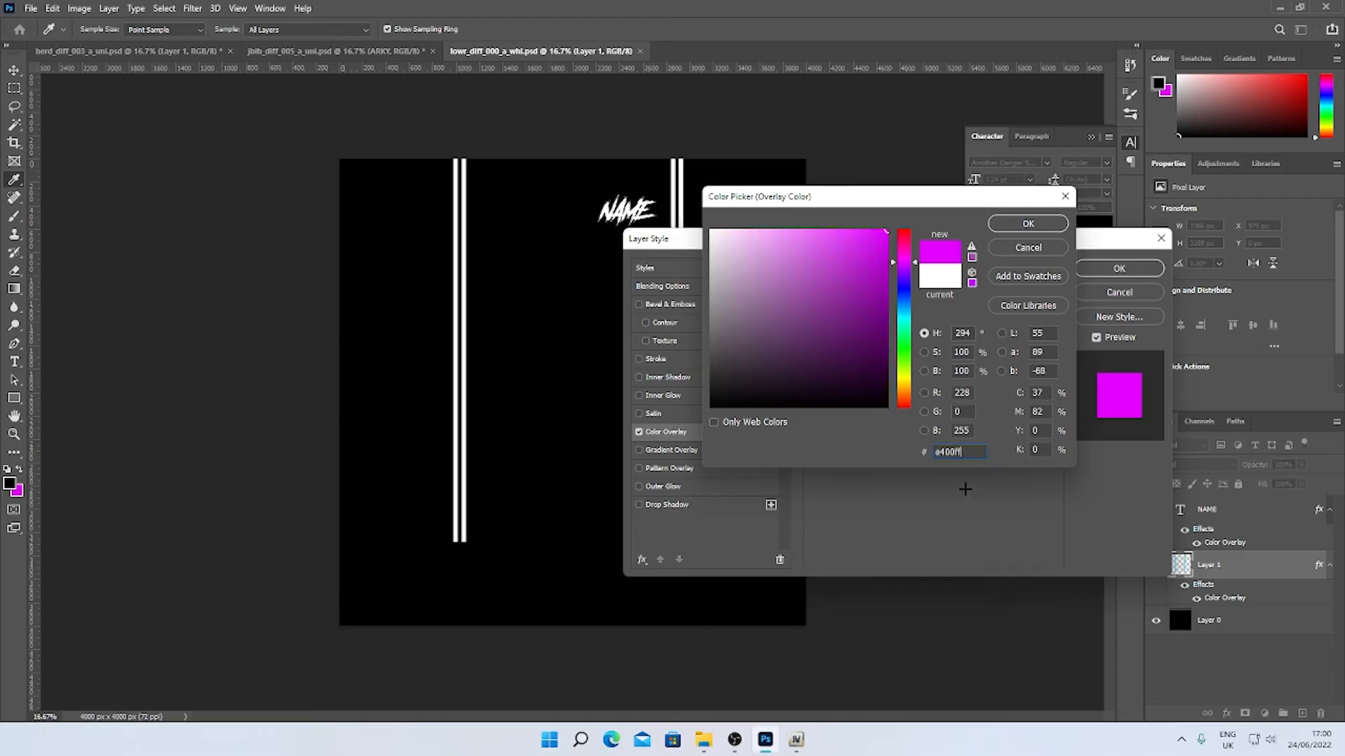
click(1012, 217)
click(1118, 269)
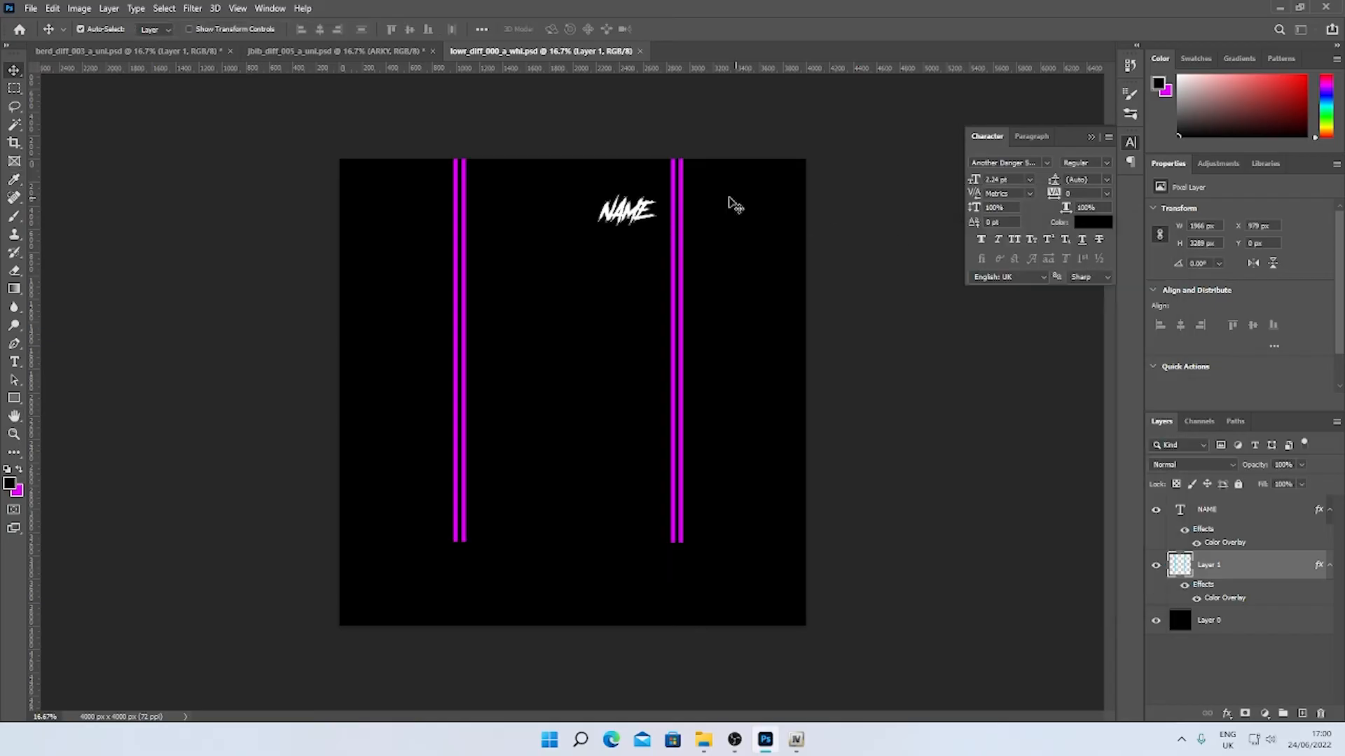
Replace the NAME text beside the trouser stripes with ARKY
click(648, 223)
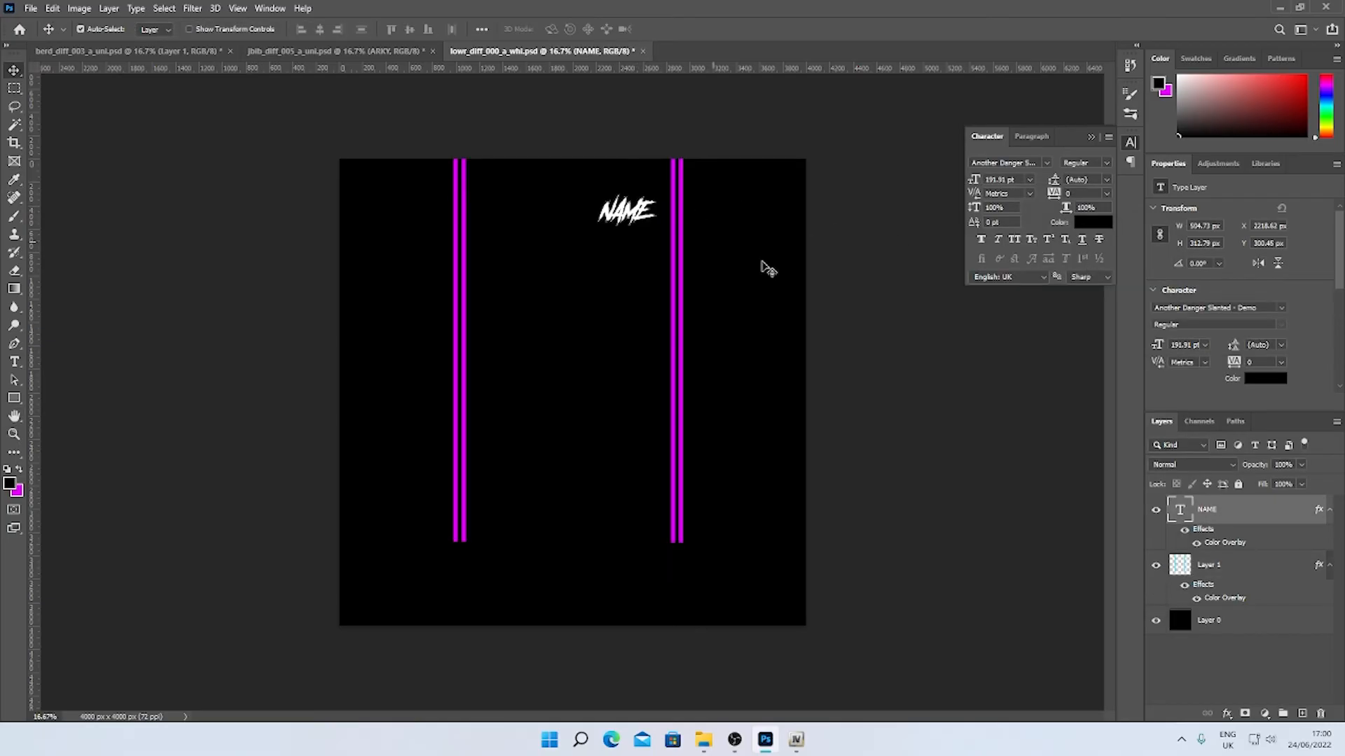
right_click(1226, 506)
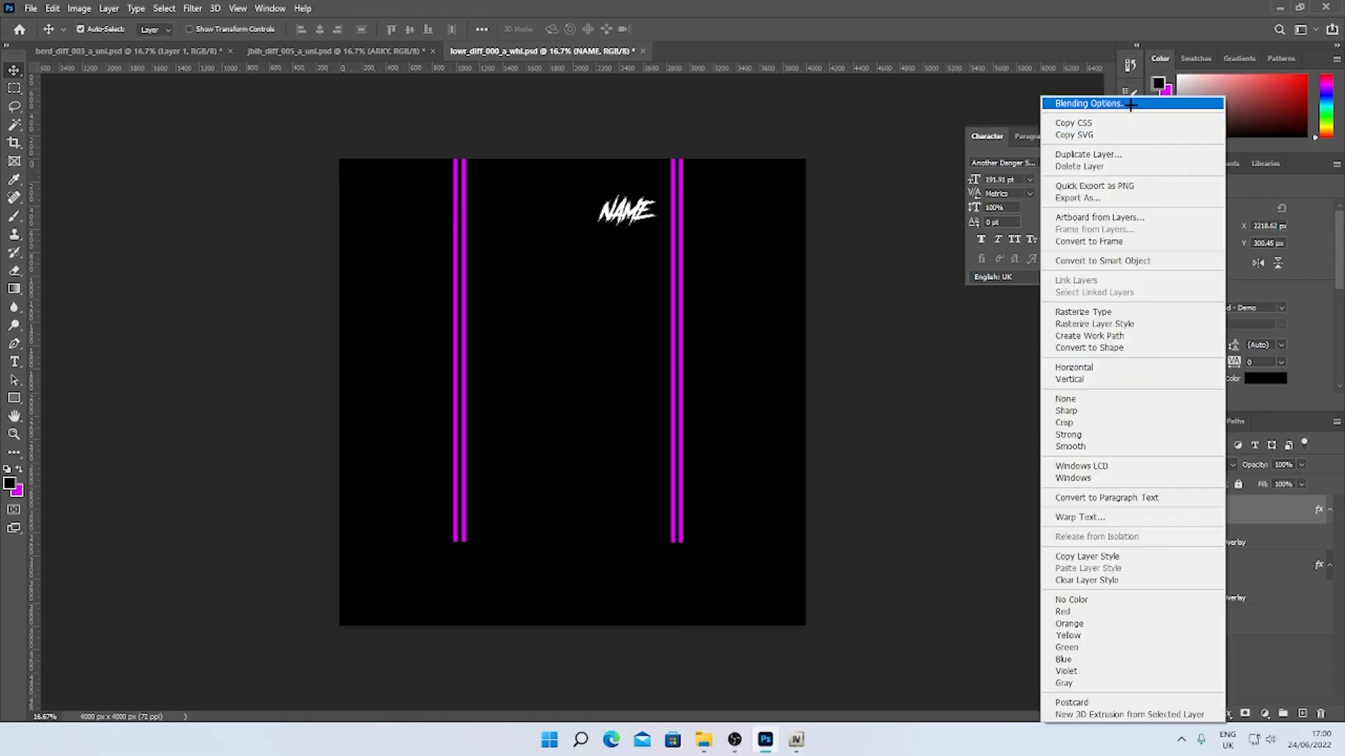
click(1127, 103)
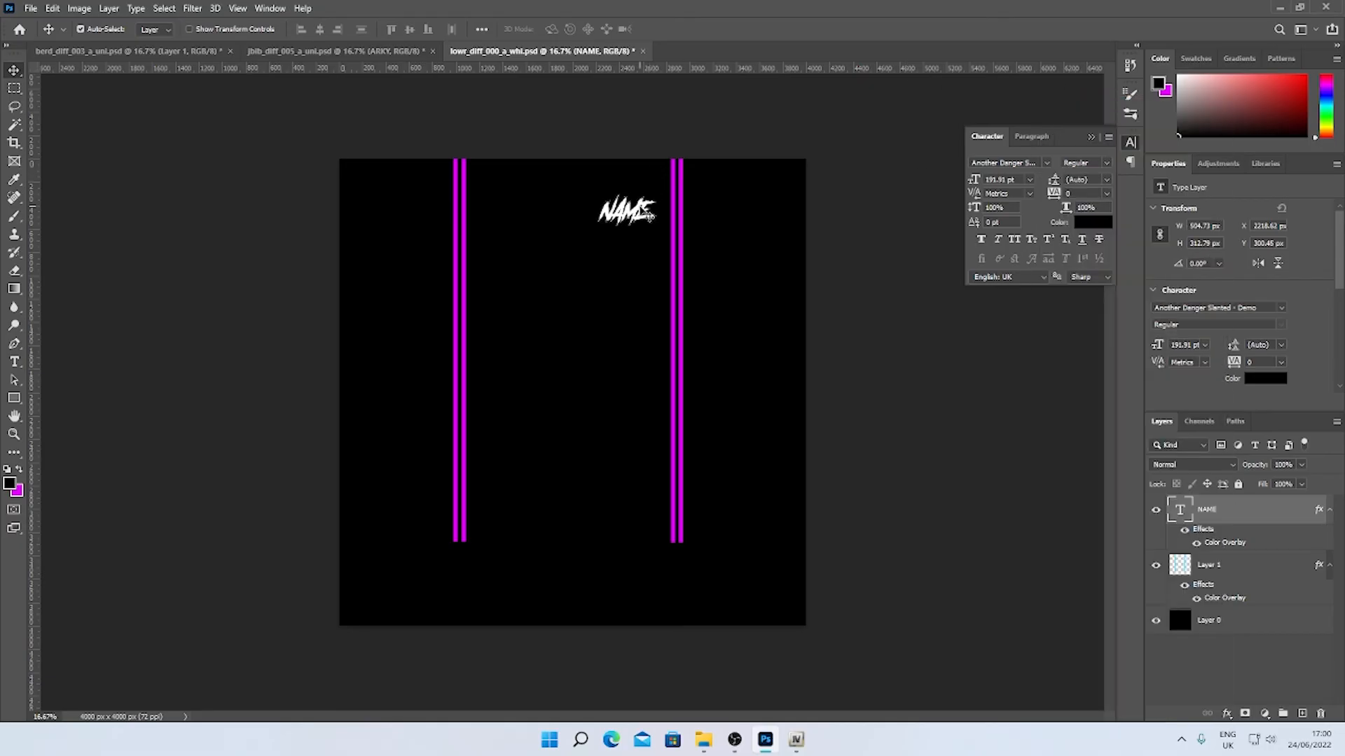
click(14, 361)
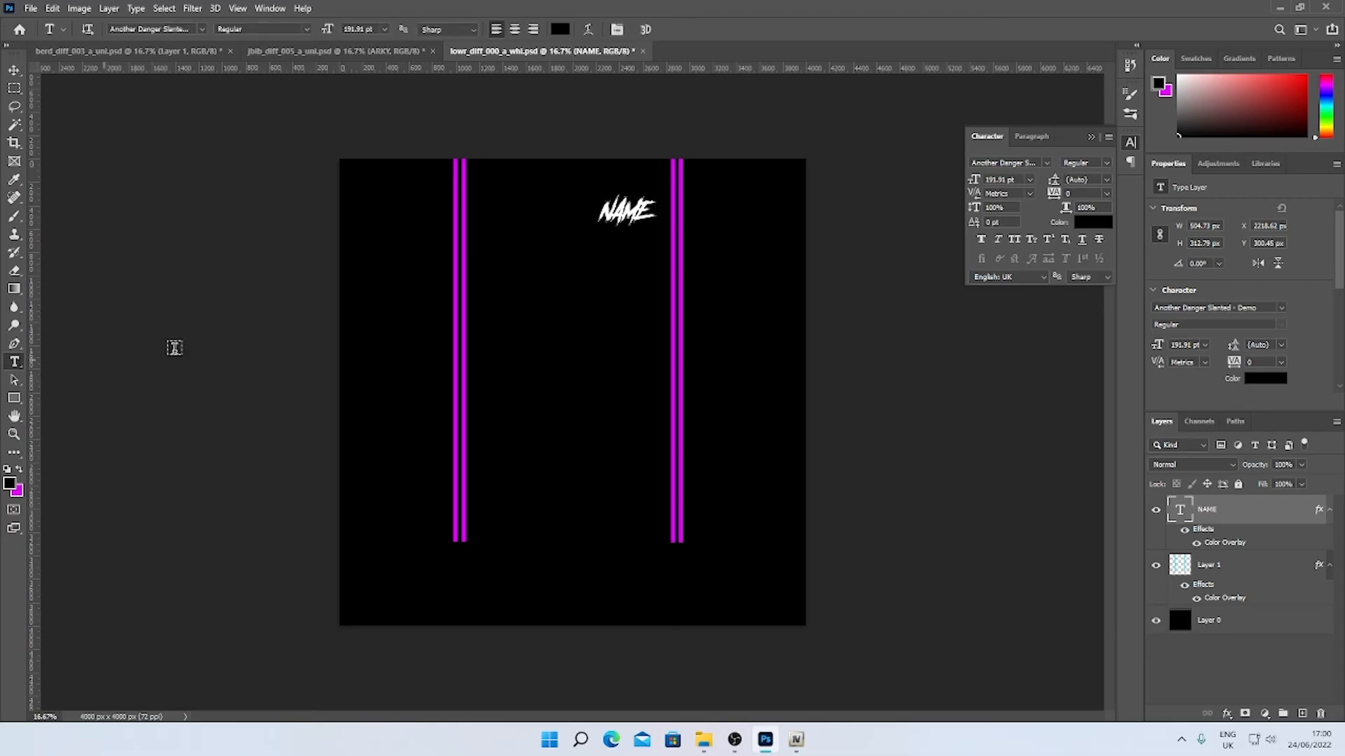
click(14, 344)
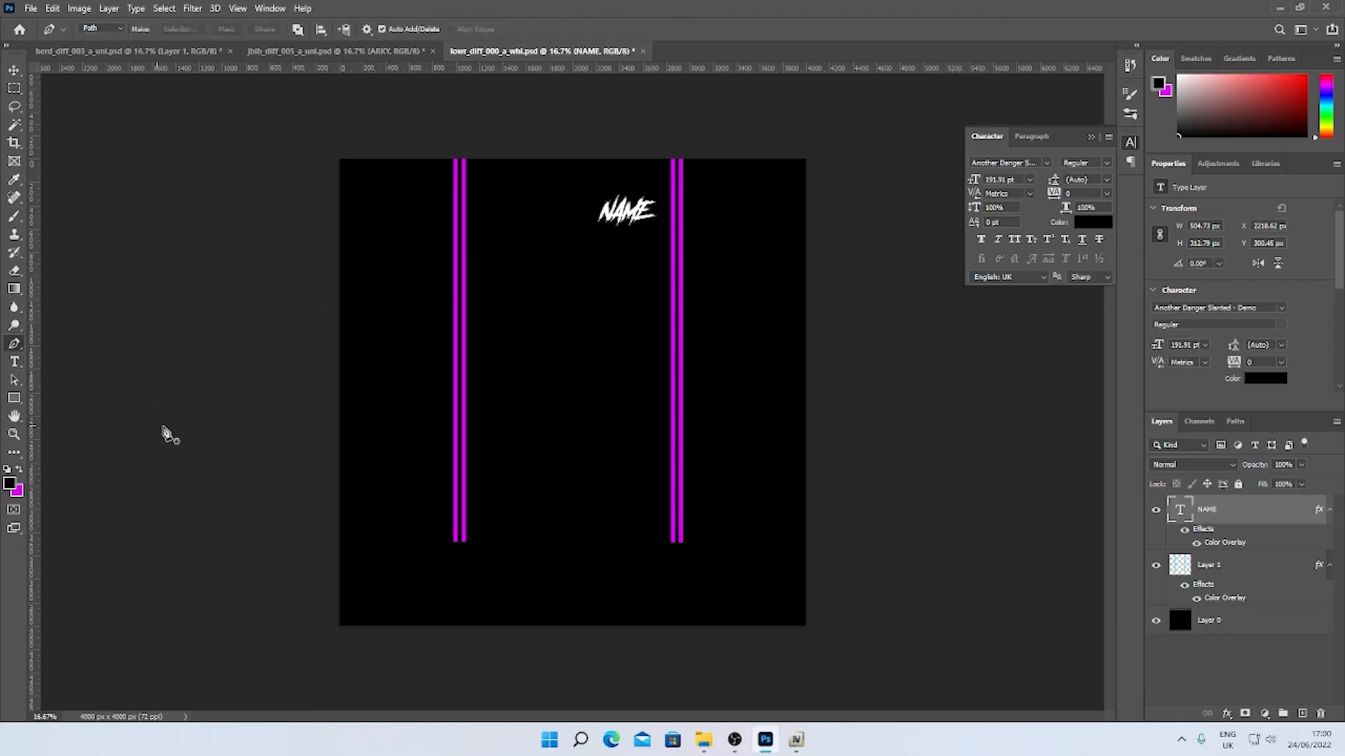
key(t)
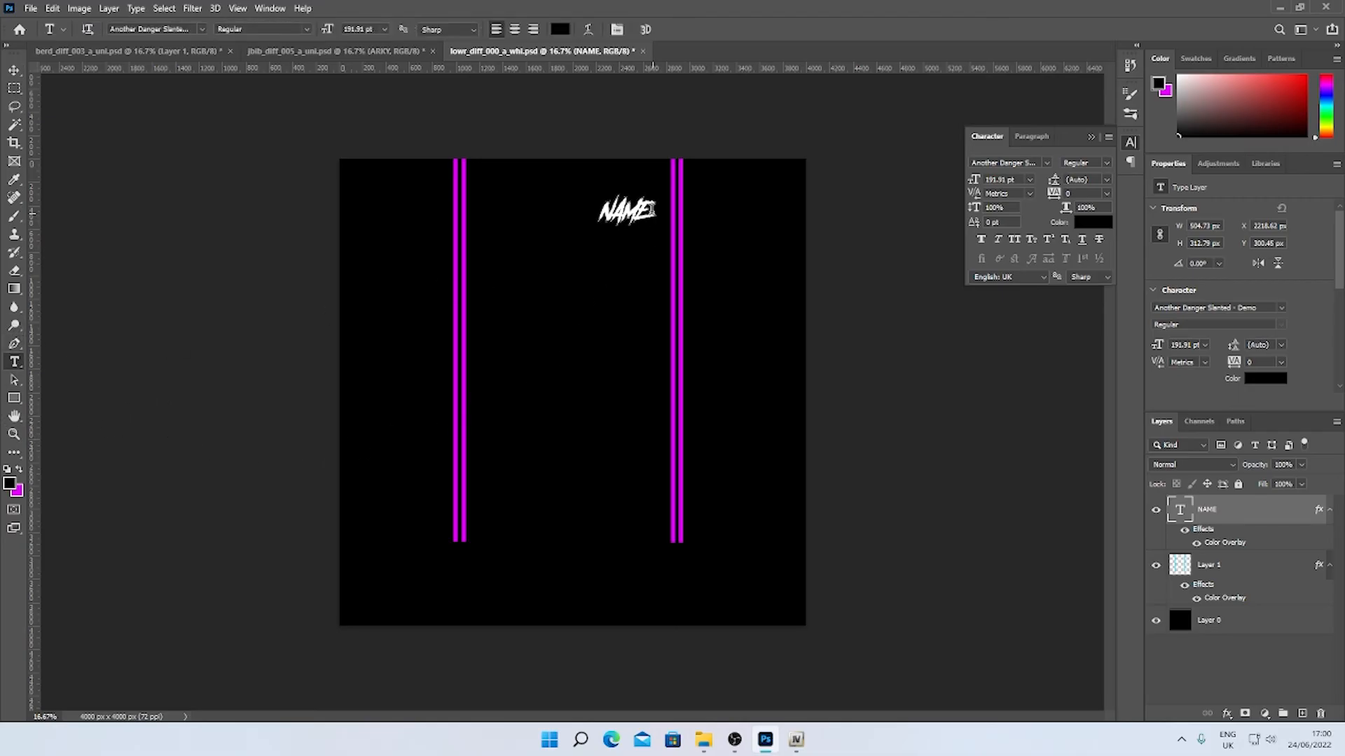
drag(649, 210, 591, 211)
text(ARK)
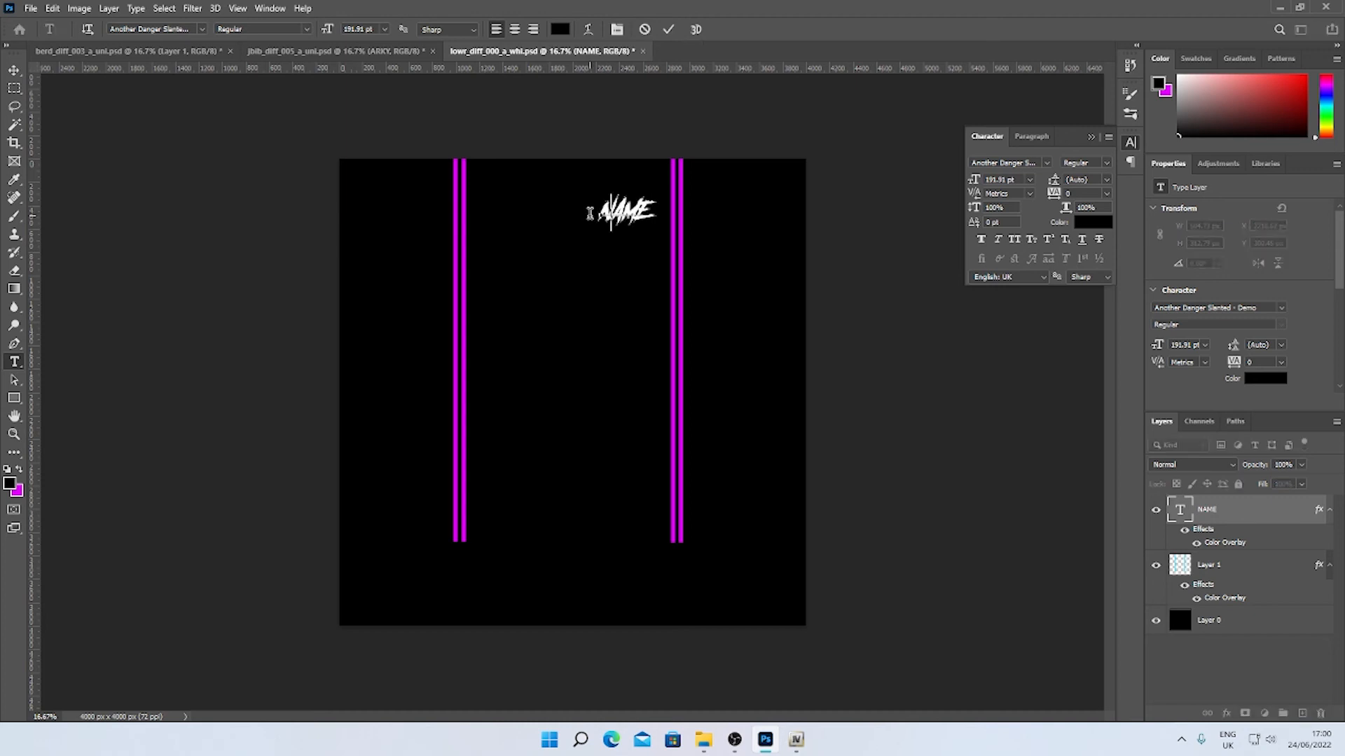
text(Y)
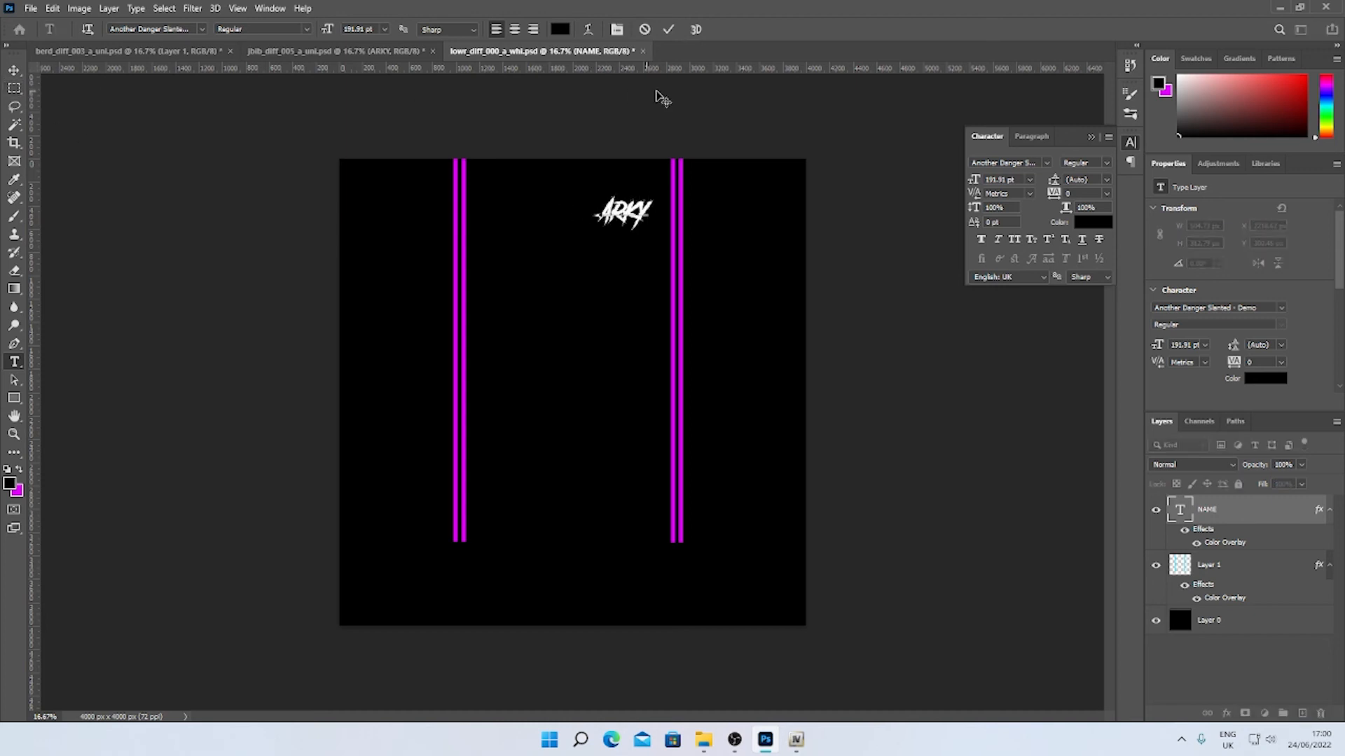
click(666, 30)
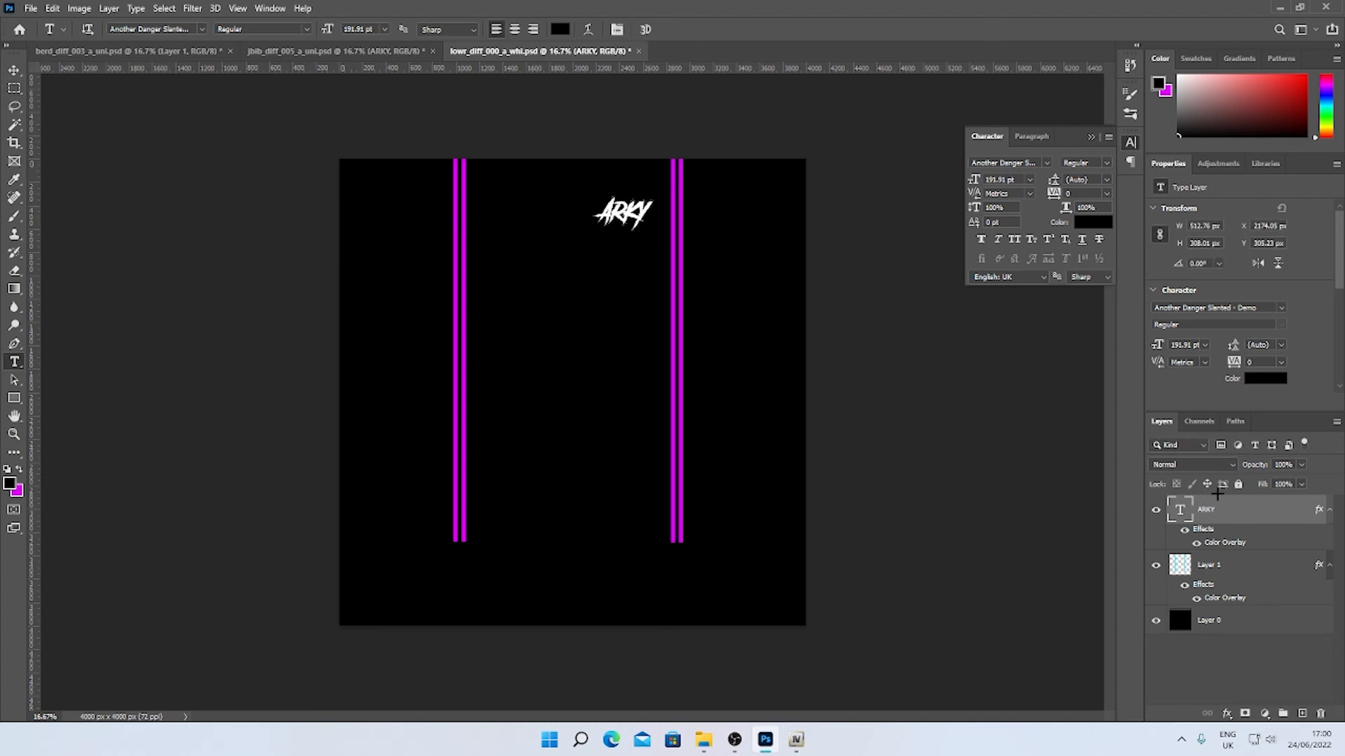
Set the Color Overlay of the ARKY text layer to magenta e400ff
right_click(1230, 508)
click(1071, 99)
click(702, 431)
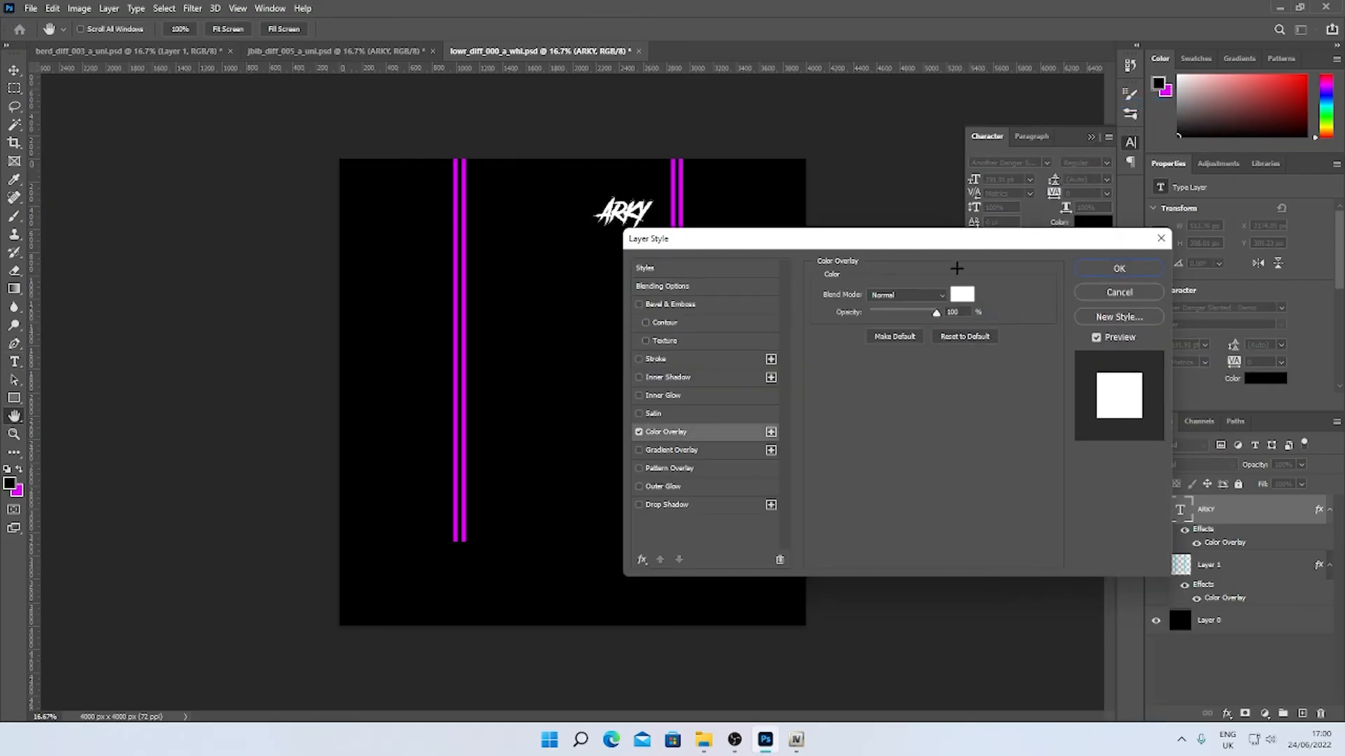
click(966, 299)
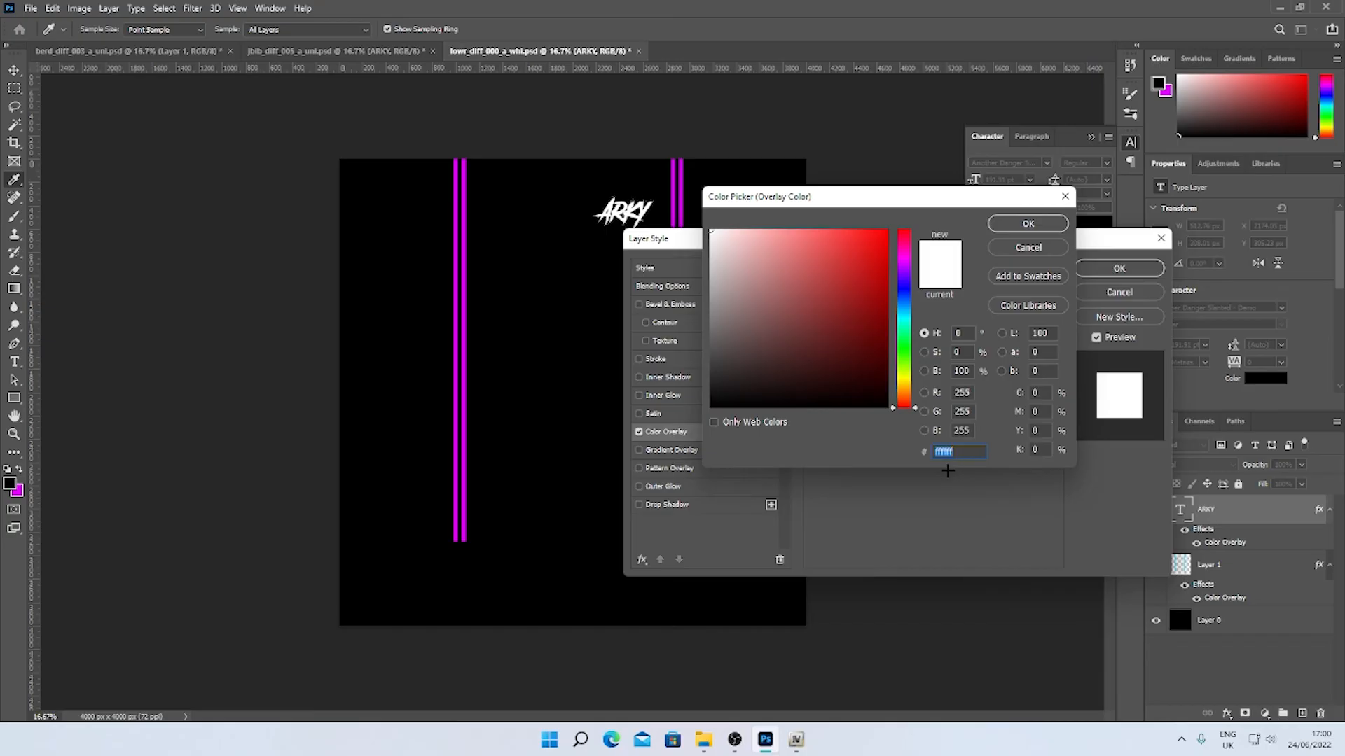
text(e400ff)
click(1035, 221)
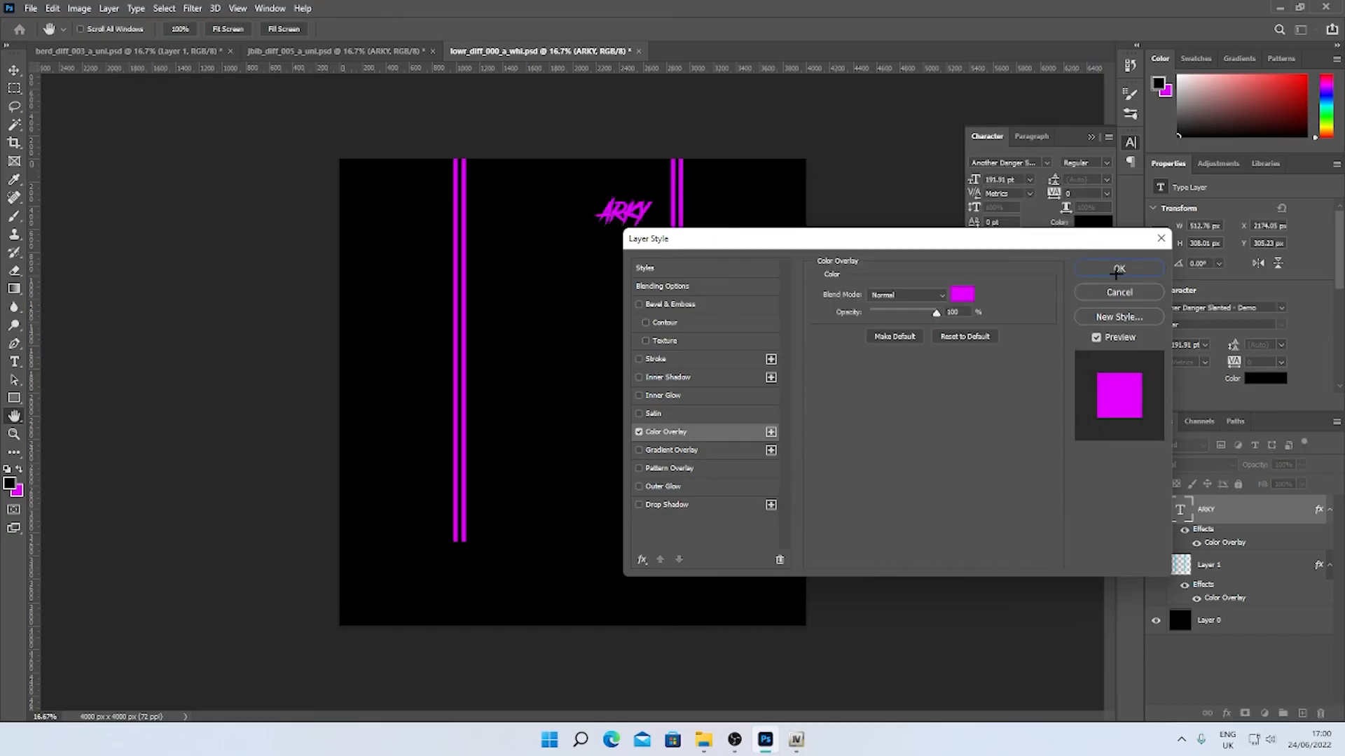
click(1118, 270)
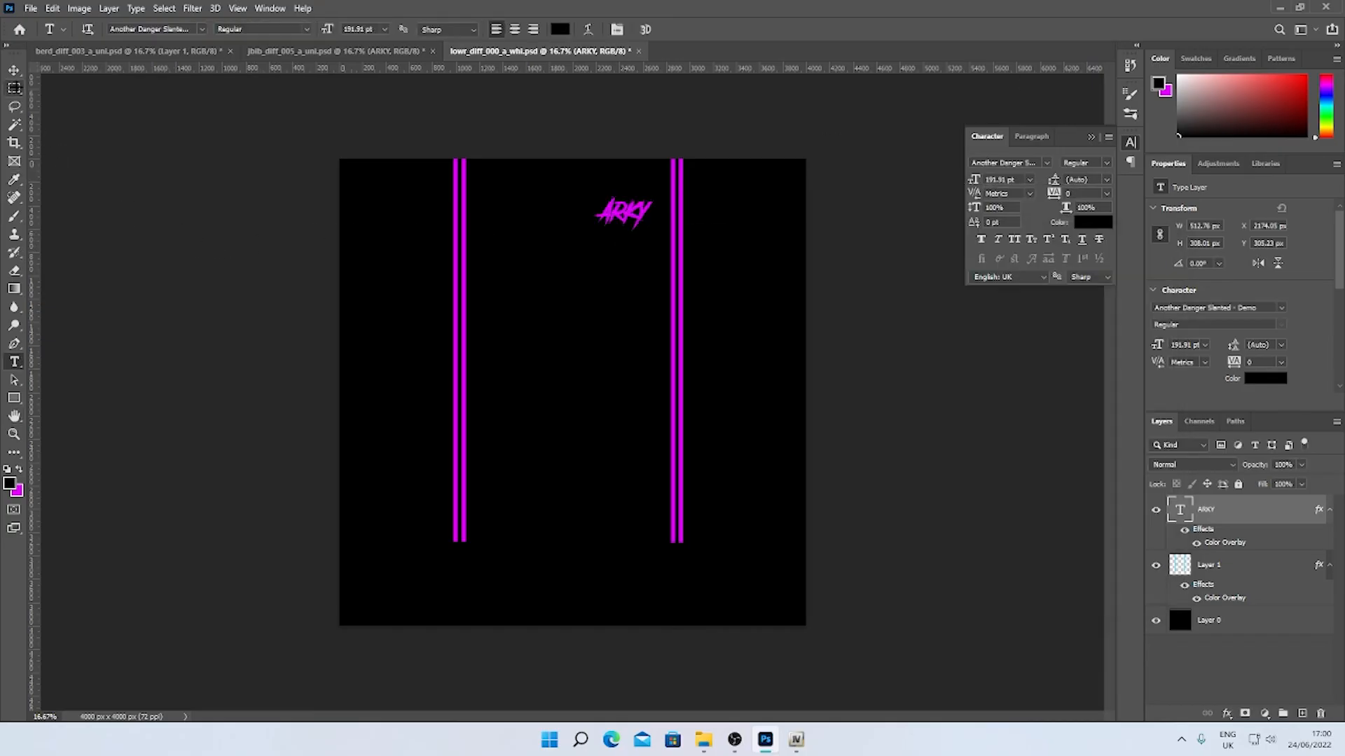
Apply the Add Noise filter to the black Layer 0 with an amount of 12.03% and uniform distribution
click(138, 8)
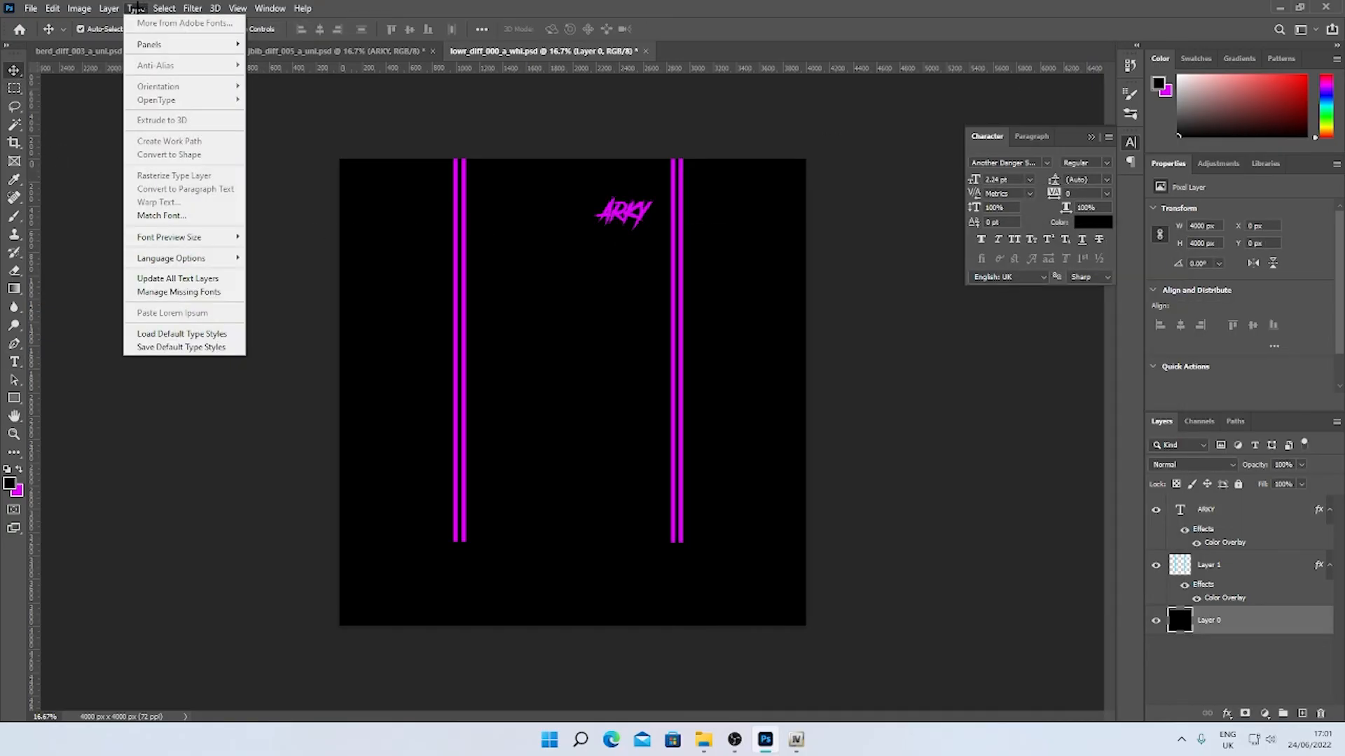
mouse_move(120, 8)
mouse_move(192, 8)
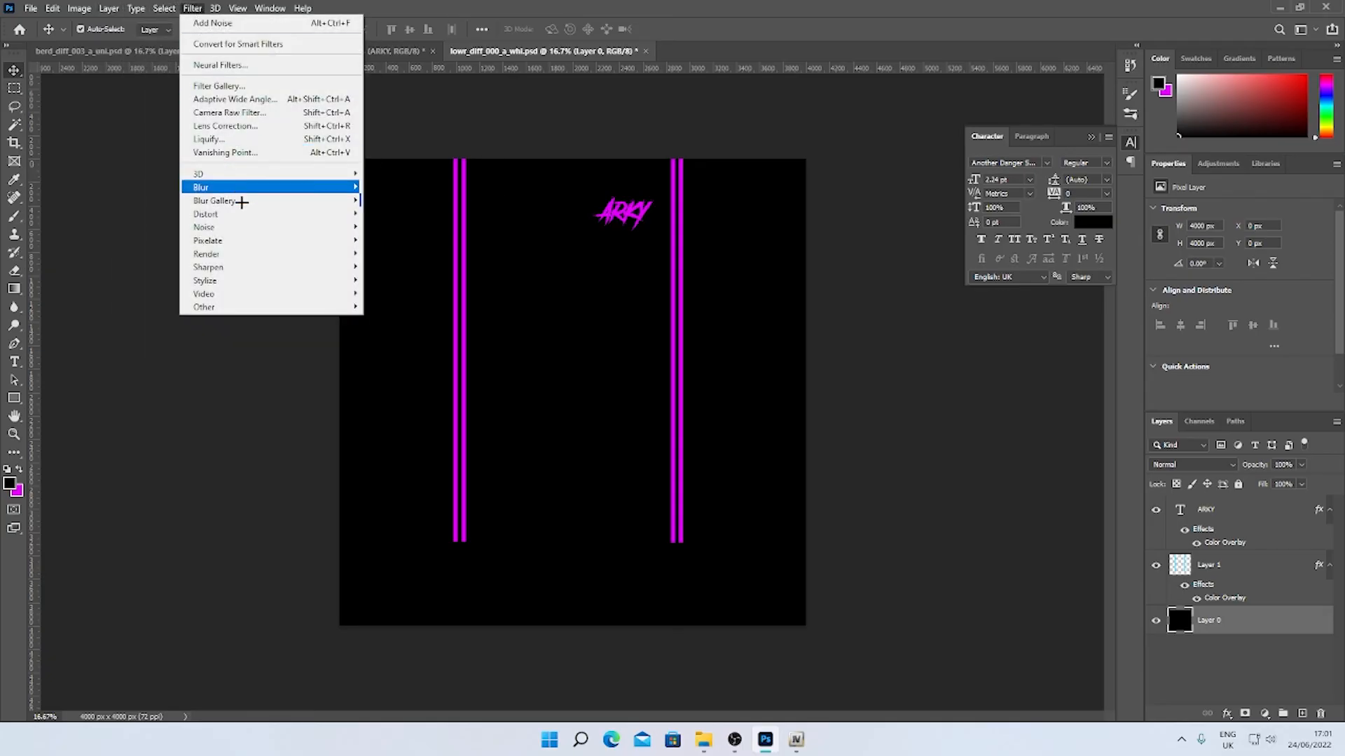
mouse_move(310, 227)
click(394, 227)
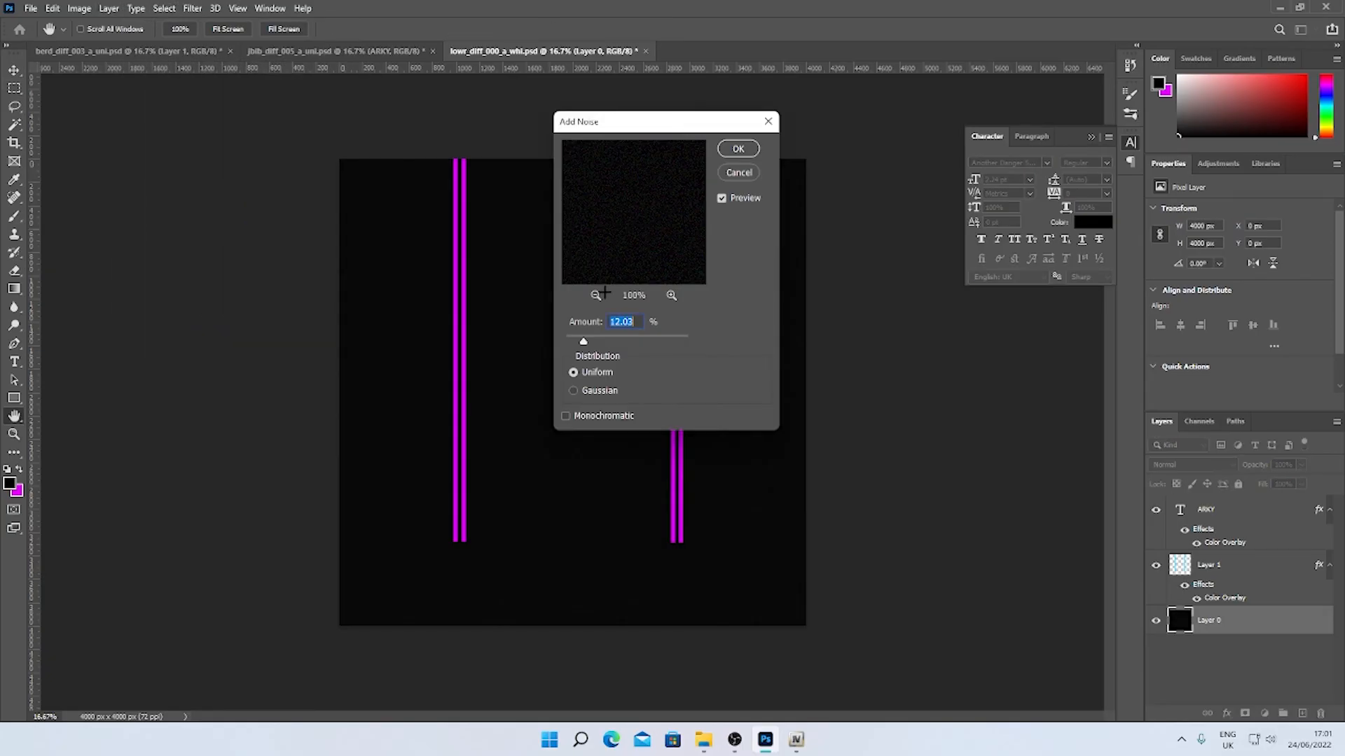
click(737, 149)
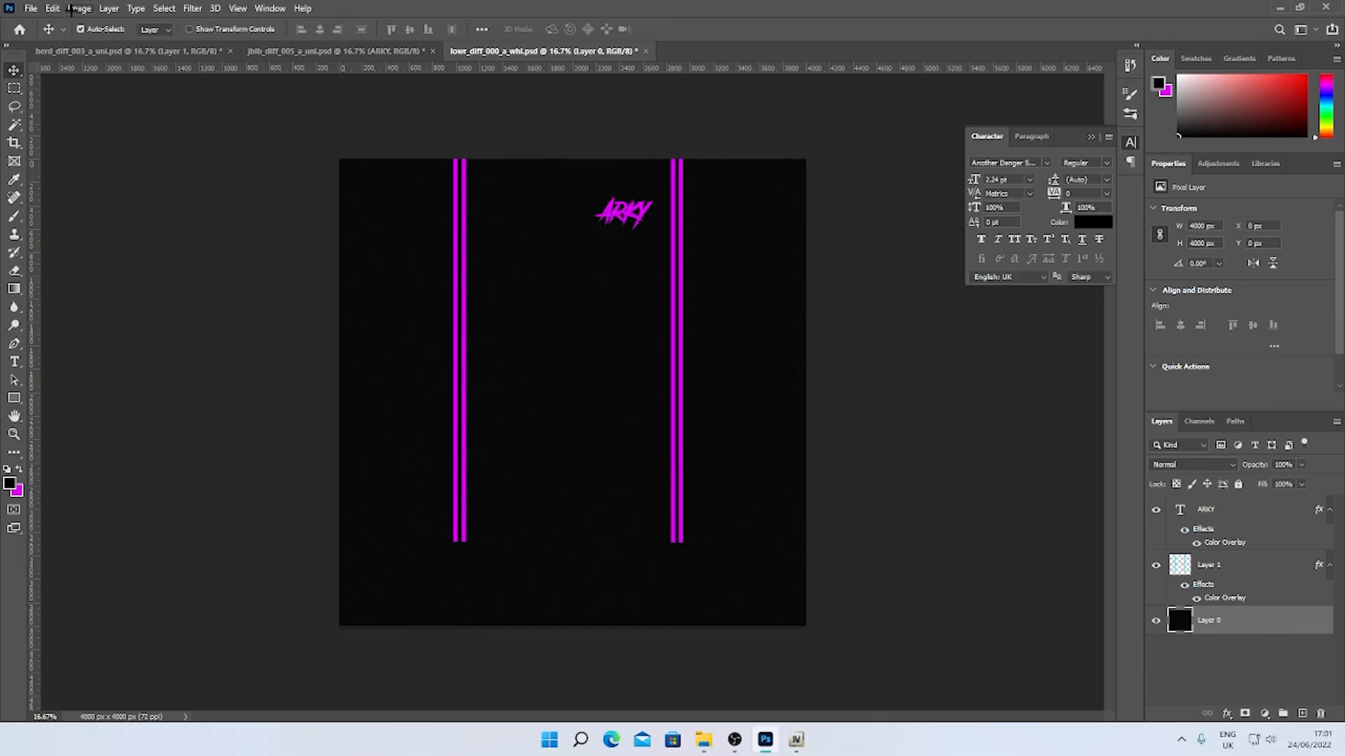
Save the design as lowr_diff_000_a_whi.png in the Sweatpants folder, overwriting the existing PNG and using the large file size option
click(31, 8)
click(51, 176)
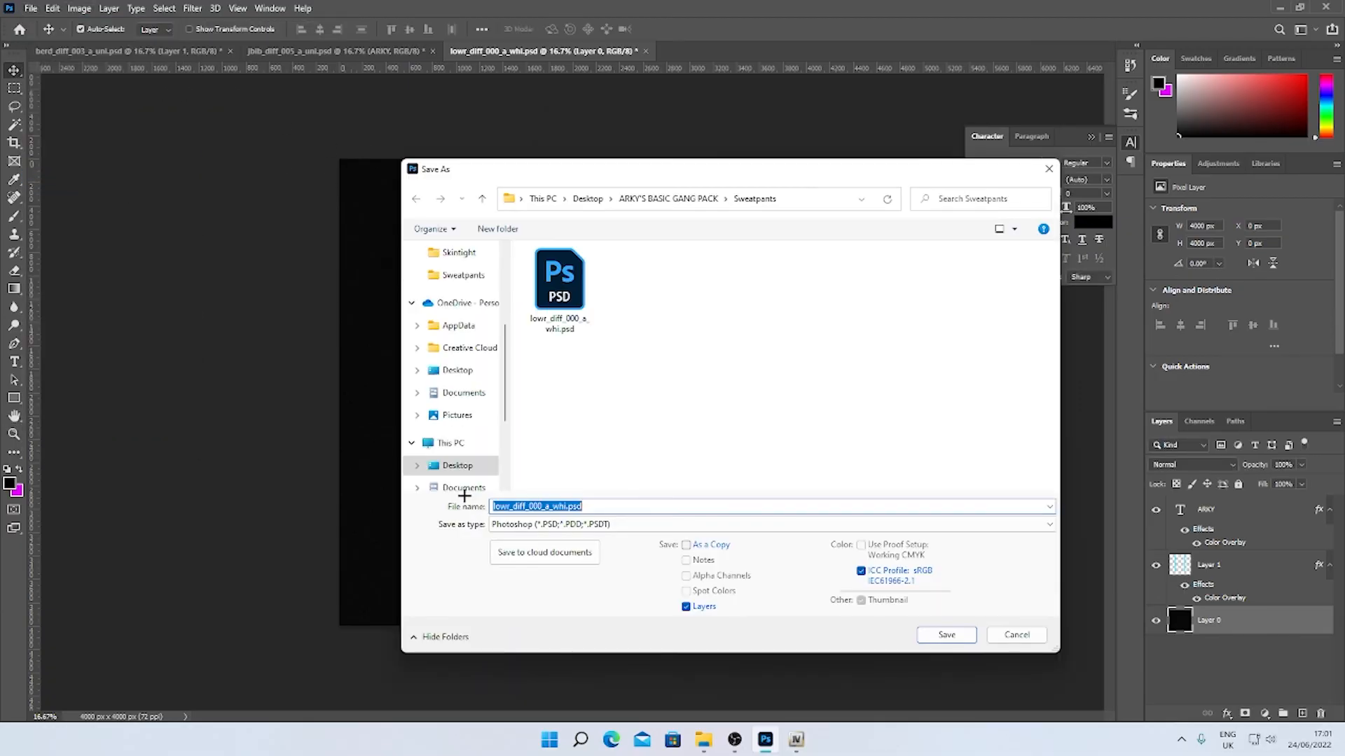
click(504, 524)
click(511, 468)
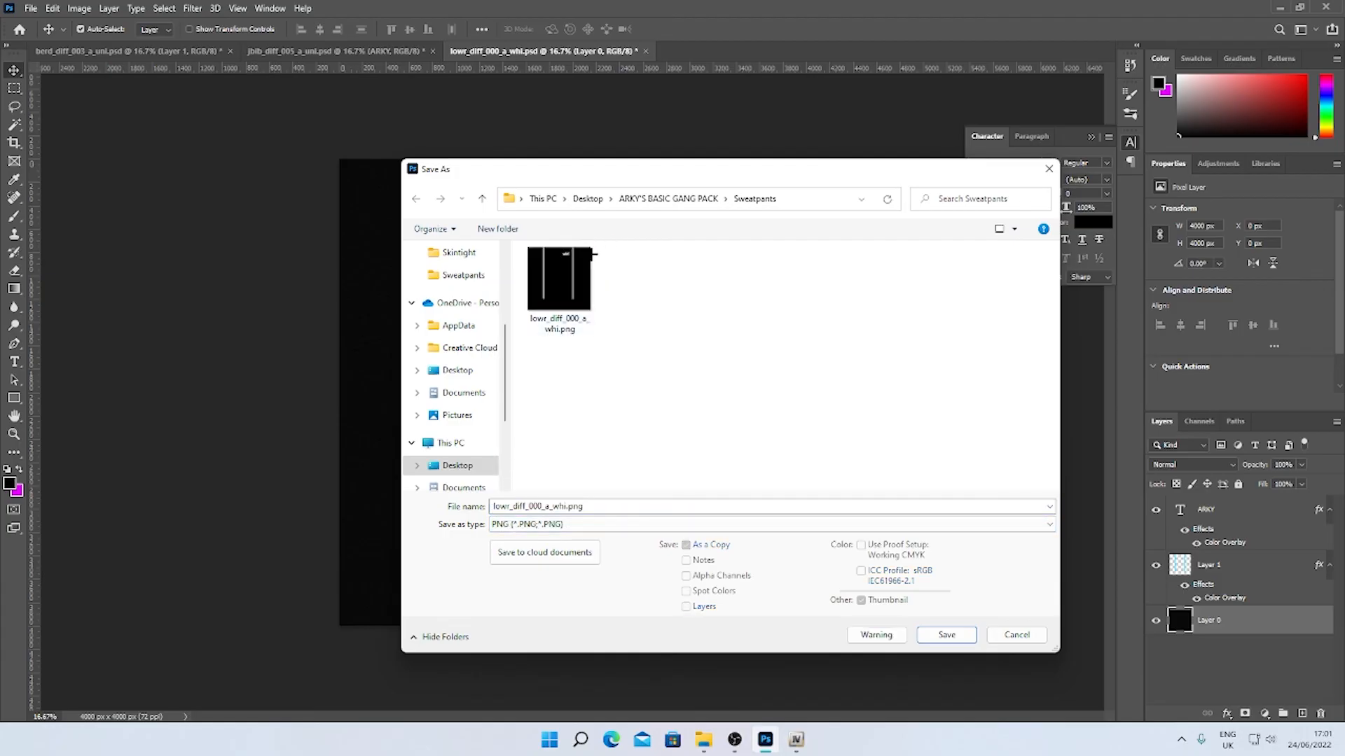
key(Return)
click(698, 369)
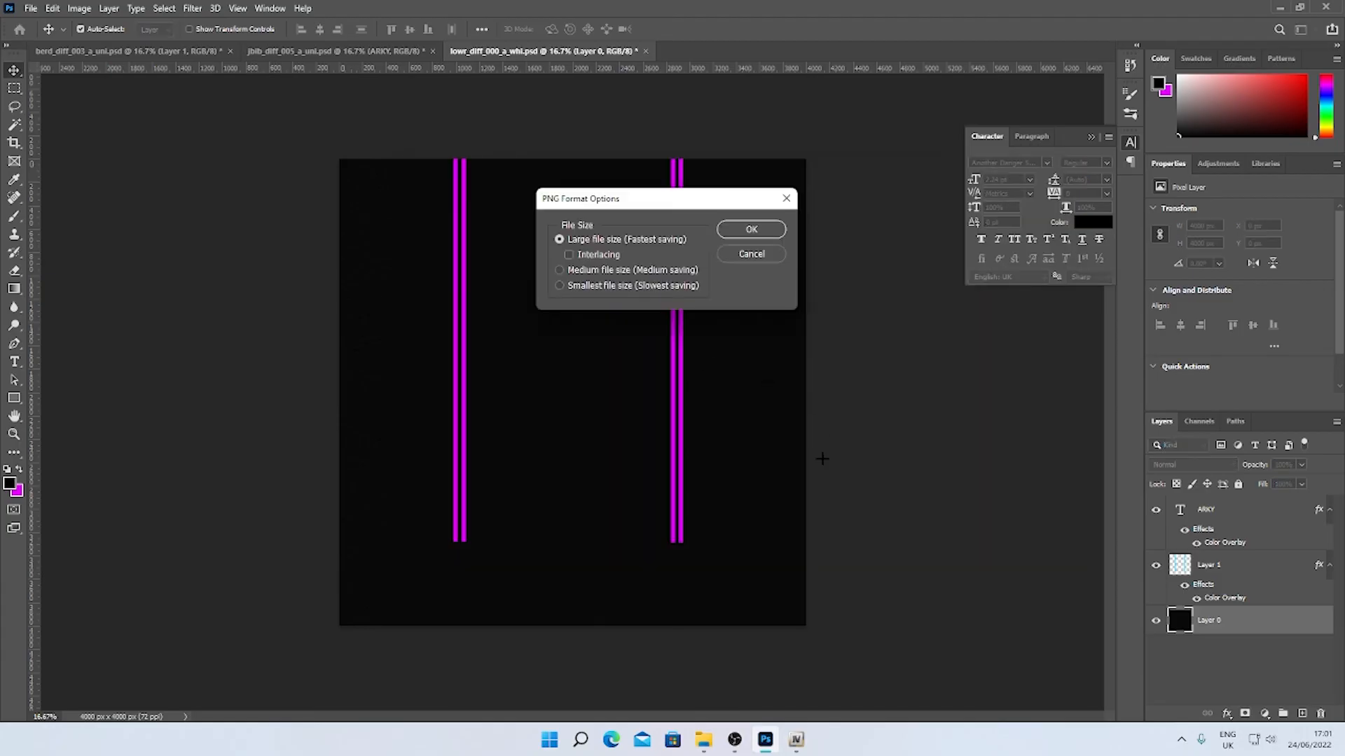
click(746, 228)
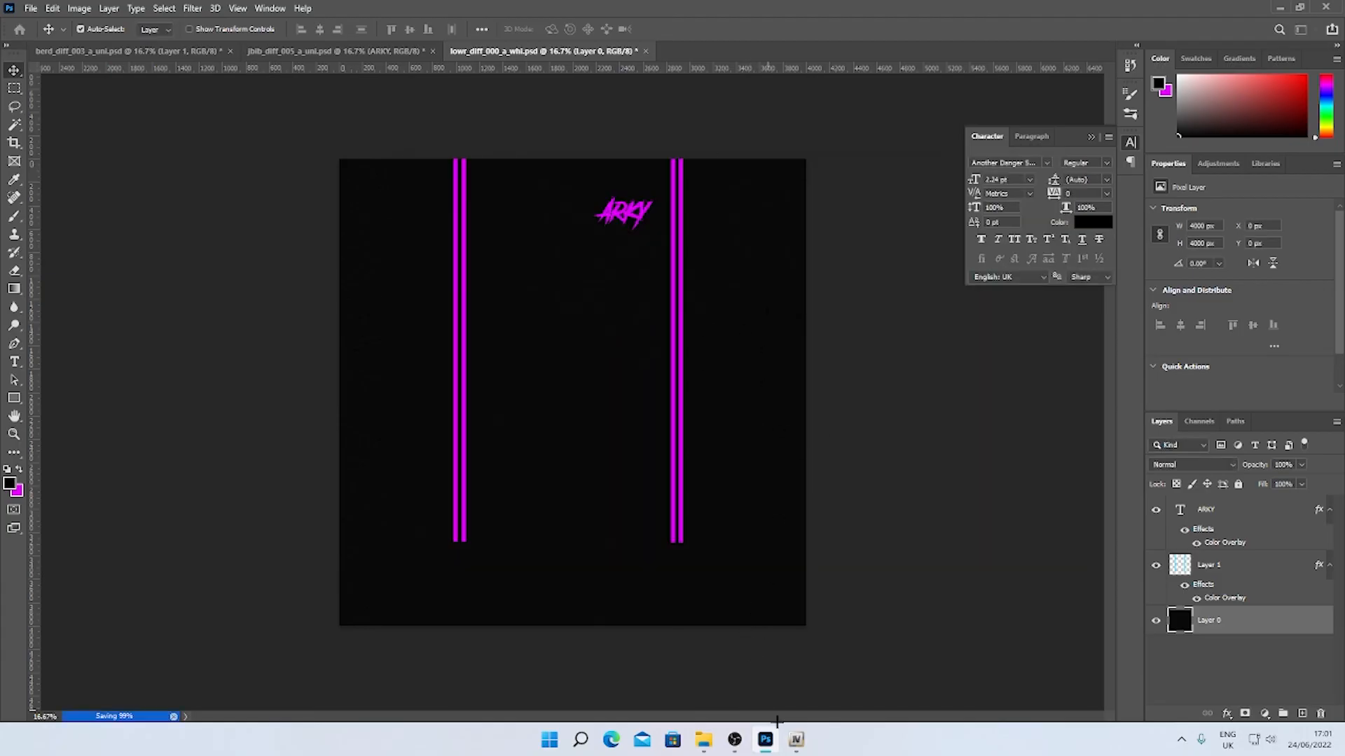
Switch to OpenIV and open the Sweatpants folder of ARKY'S BASIC GANG PACK
click(795, 739)
click(293, 142)
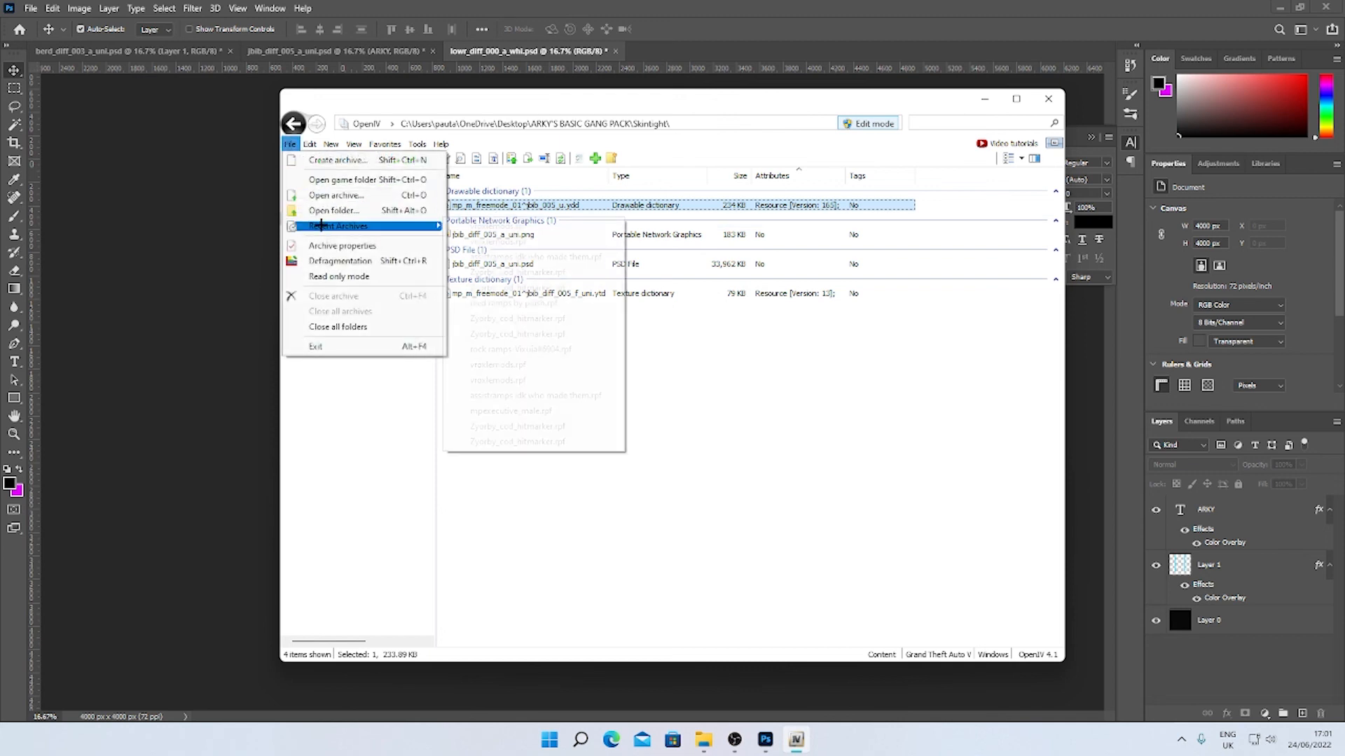
click(322, 210)
click(565, 143)
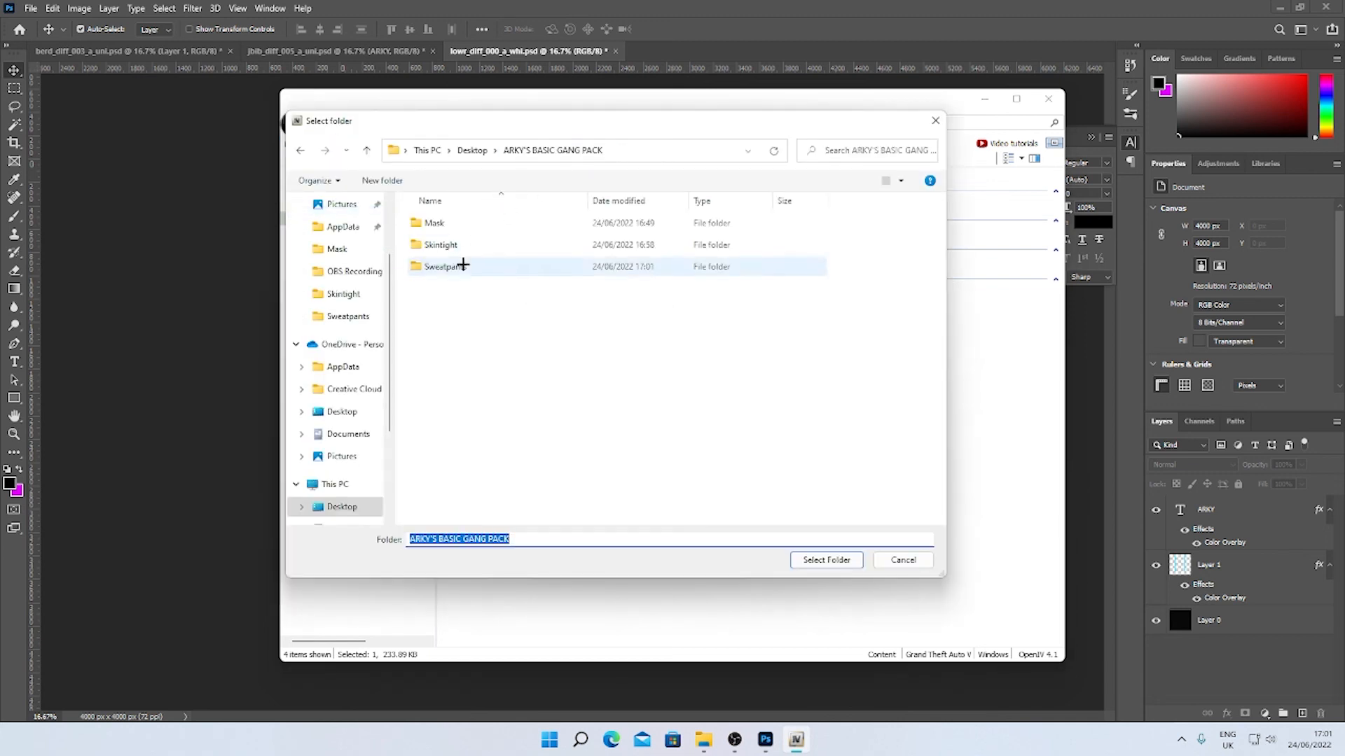
double_click(446, 269)
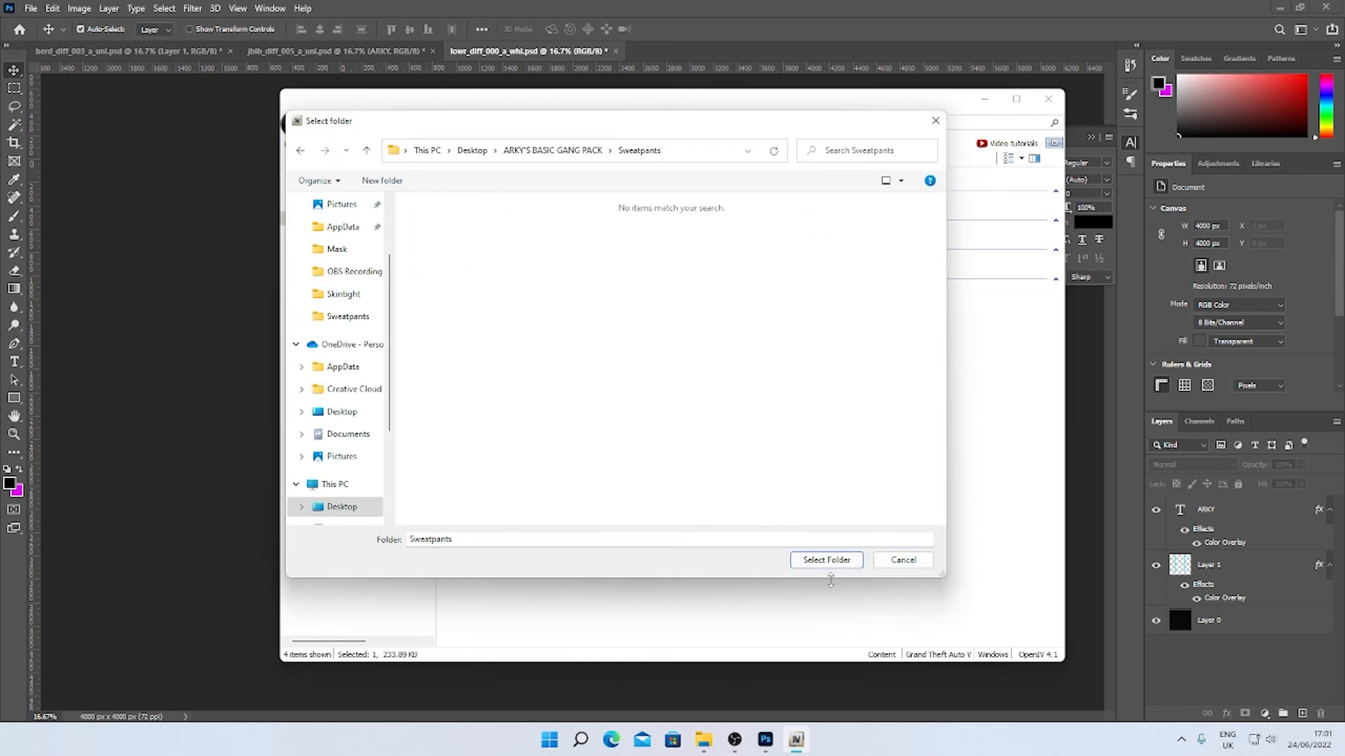
click(826, 560)
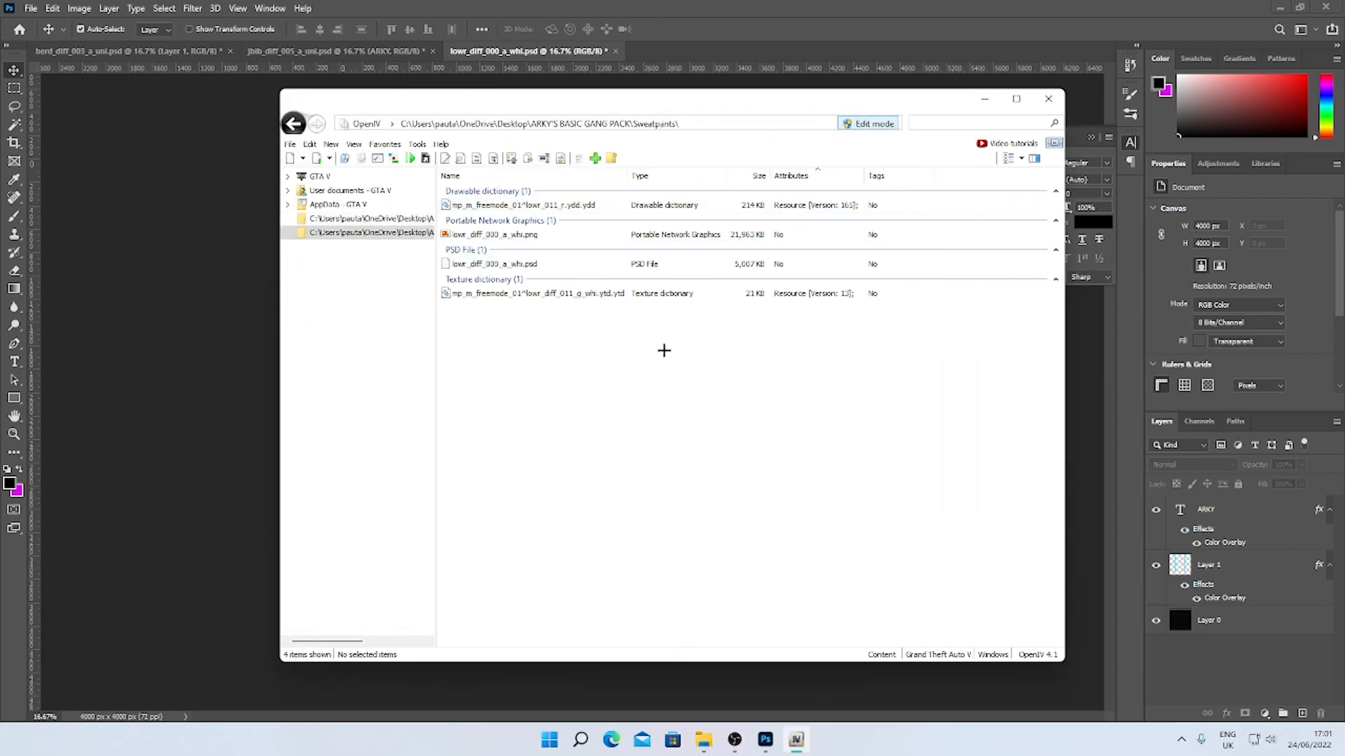
In mp_m_freemode_01^lowr_diff_011_g_whi.ytd.ytd, replace the lowr_diff_000_a_whi texture with the exported PNG and save the dictionary
double_click(616, 294)
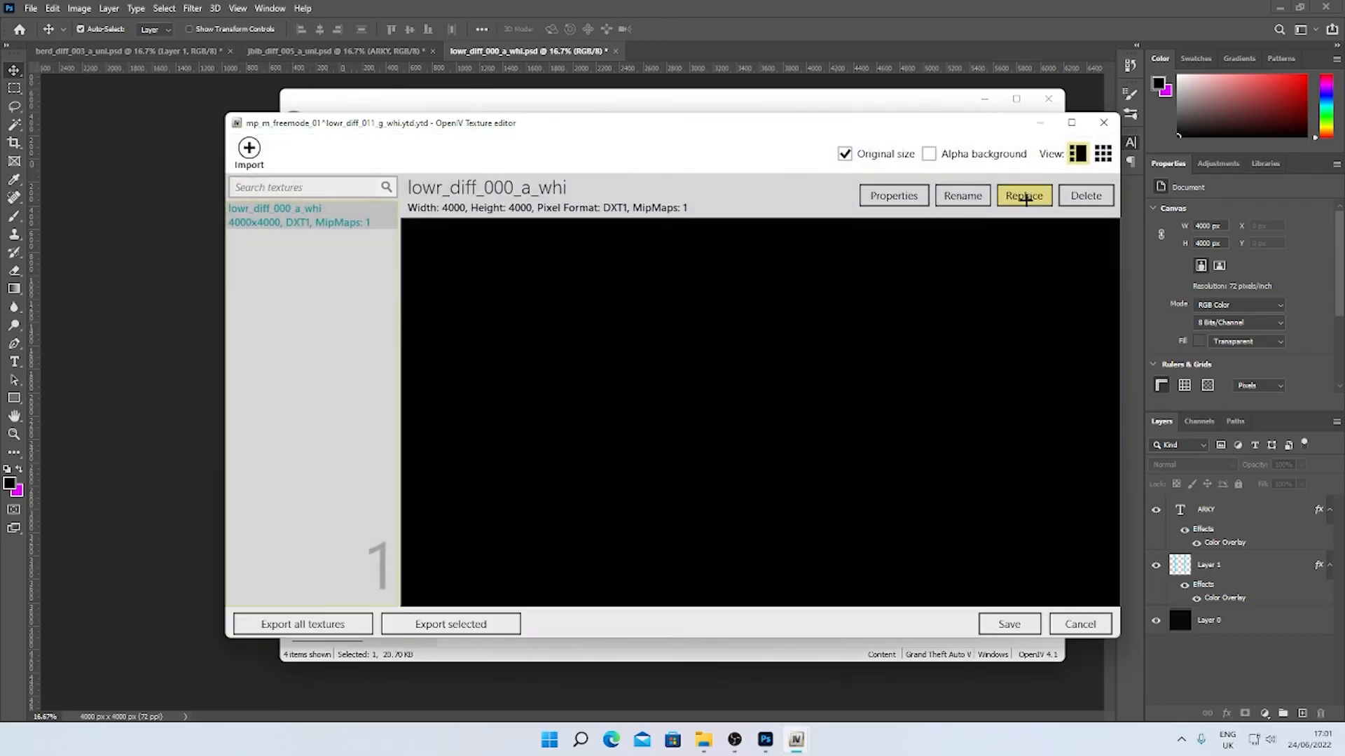
click(1024, 196)
click(390, 287)
double_click(381, 265)
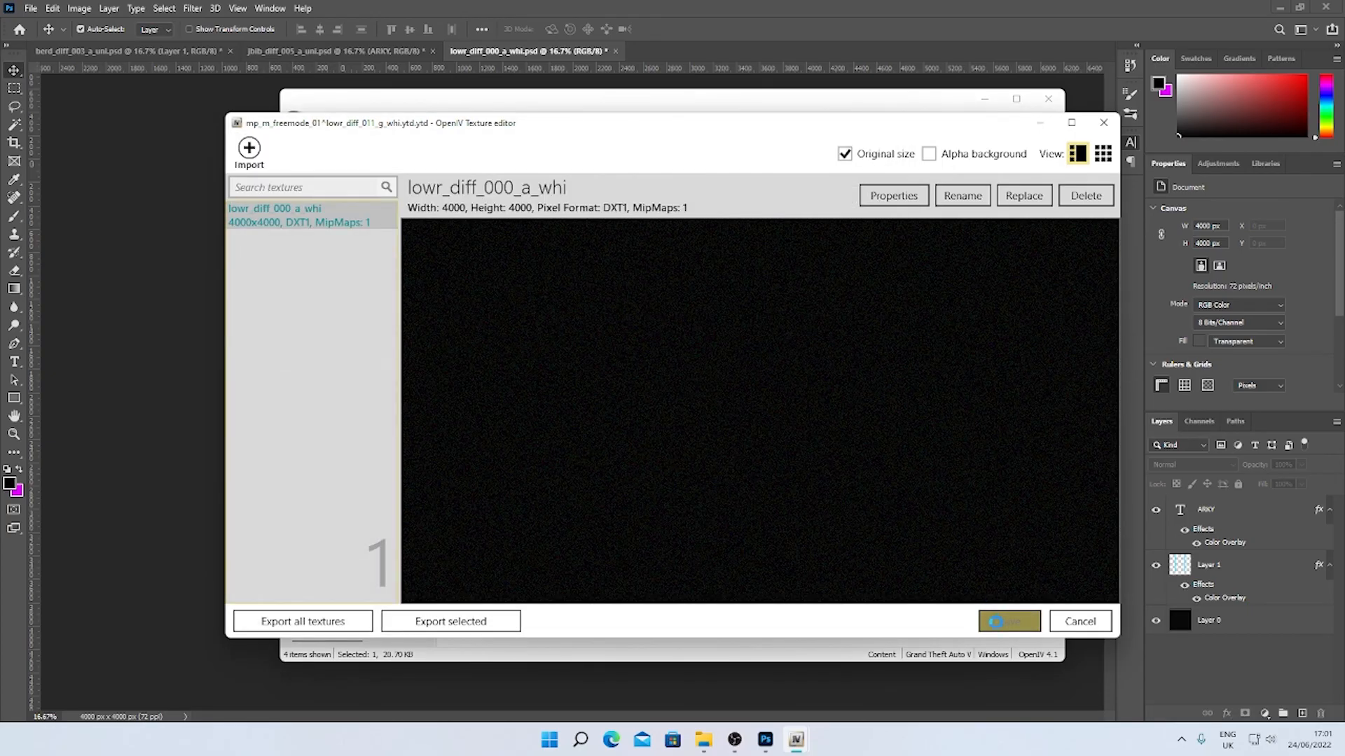
click(994, 622)
Open the mp_m_freemode_01^lowr_011_r.ydd.ydd model, add the lowr_diff_011_g_whi.ytd.ytd texture to it and inspect the sweatpants
click(634, 205)
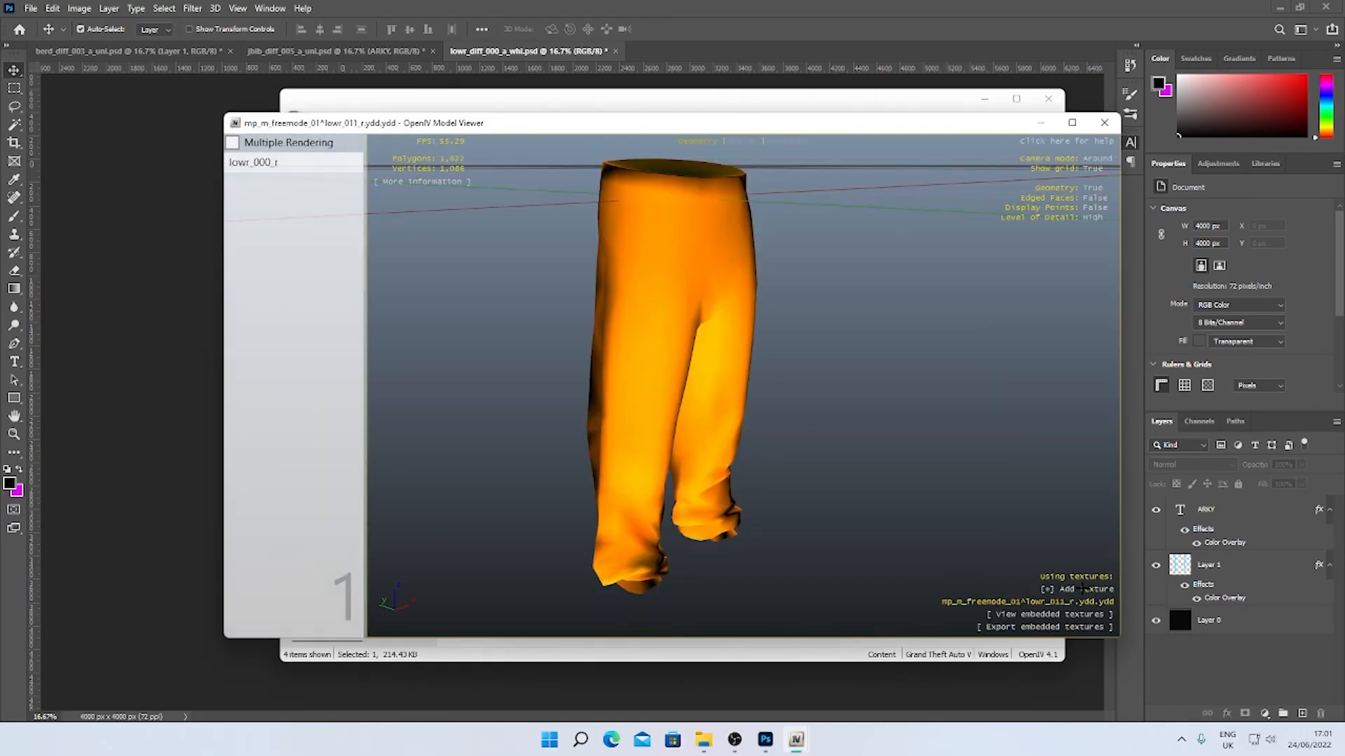
click(1058, 587)
click(1056, 583)
click(1072, 588)
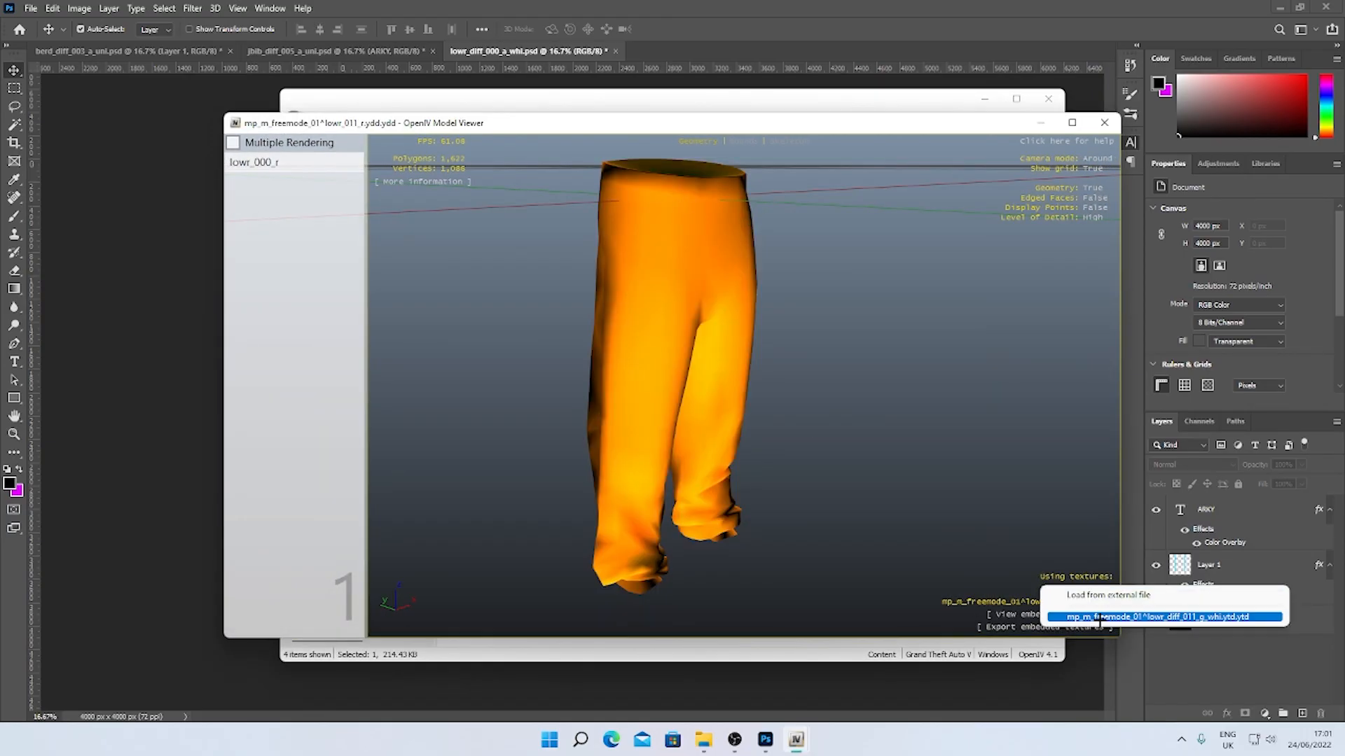
click(1162, 621)
drag(876, 434, 721, 480)
scroll(721, 480, down, 5)
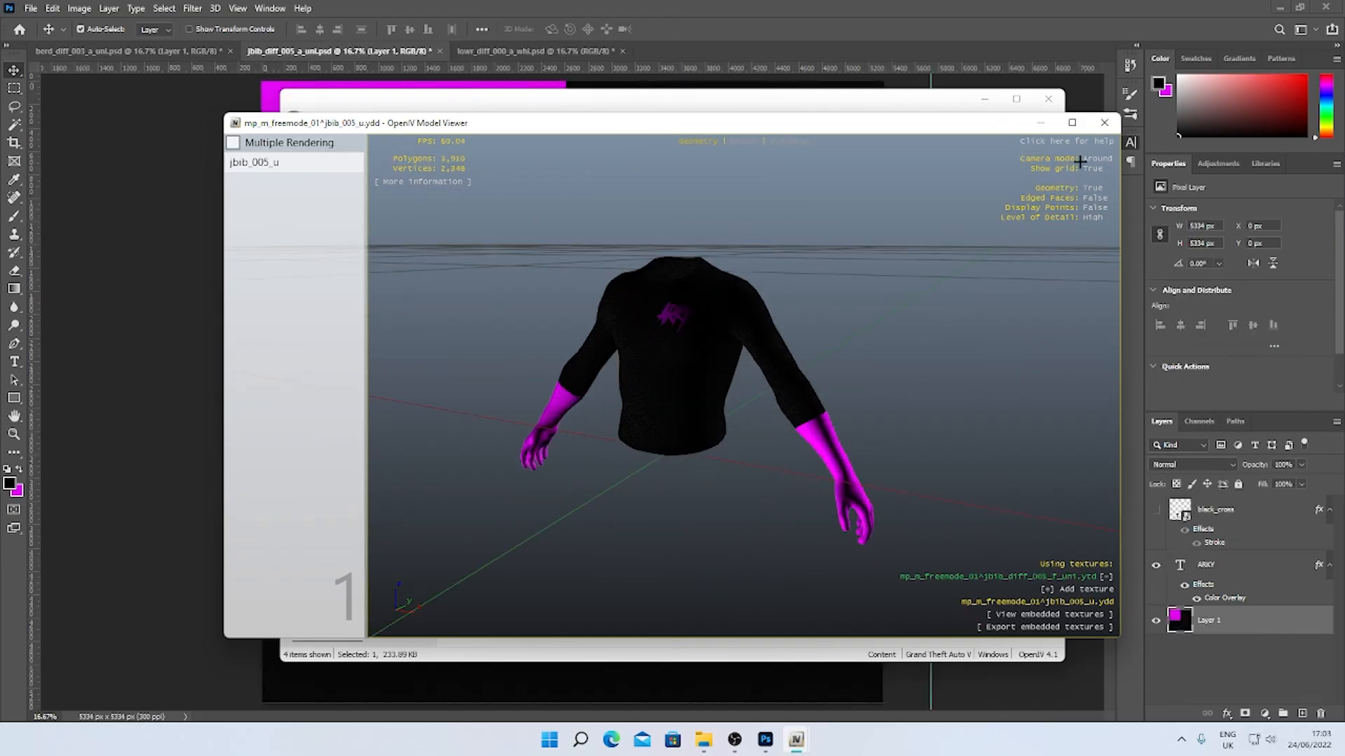
Minimise the top's model viewer and OpenIV to return to jbib_diff_005_a_uni.psd in Photoshop
click(1046, 117)
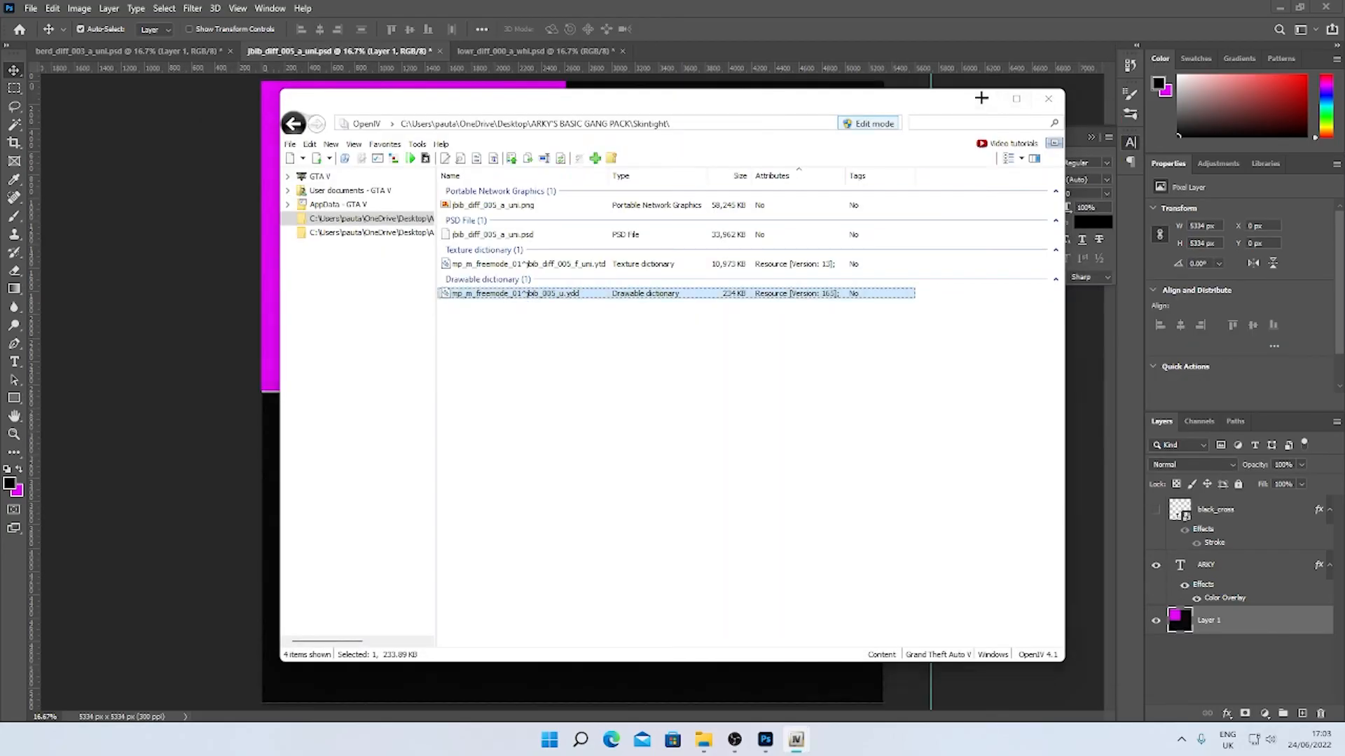
click(985, 99)
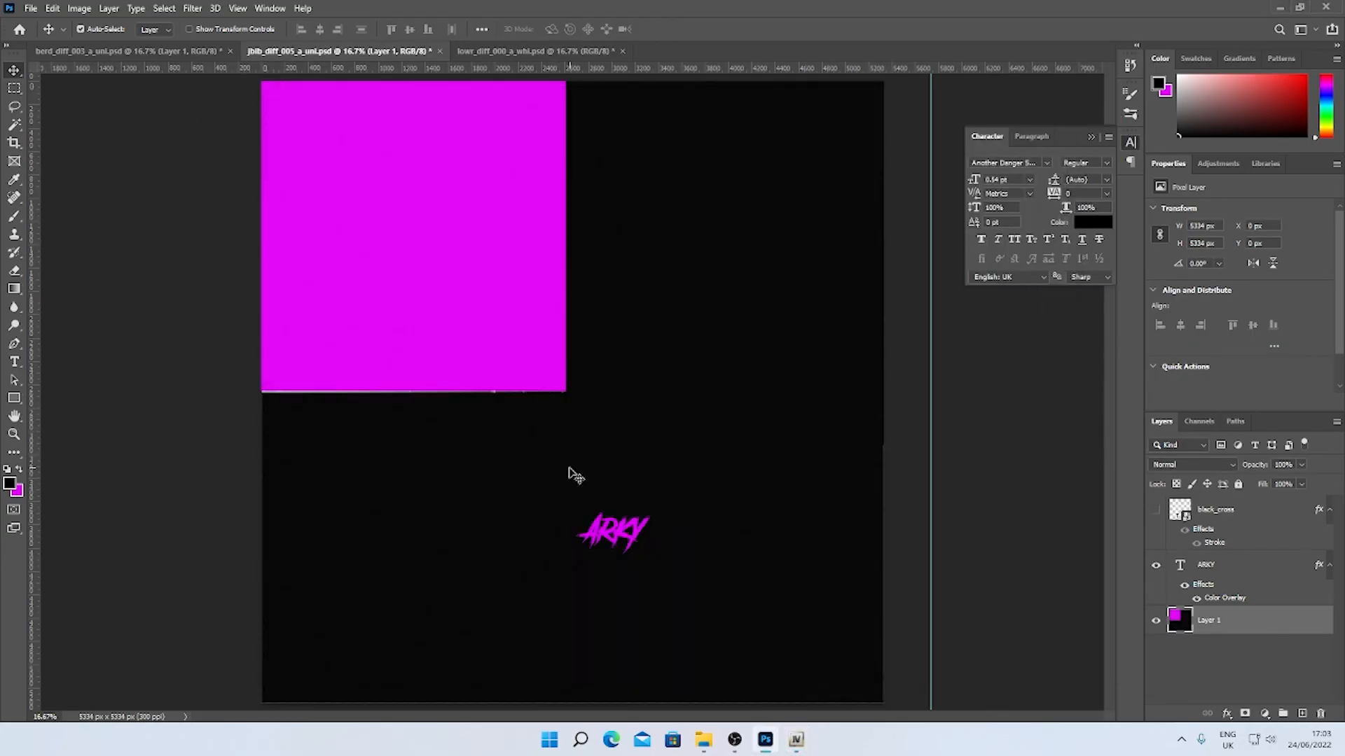